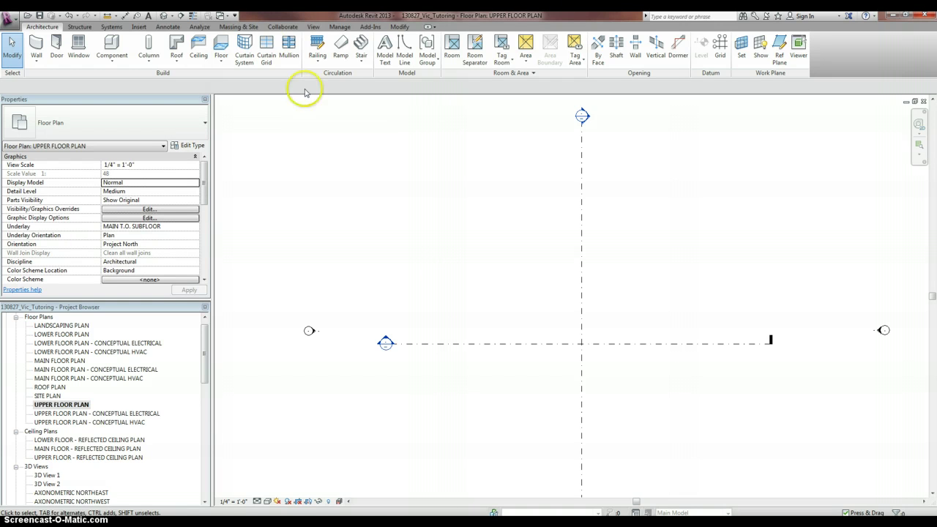
Step: Switch to the Massing & Site ribbon tab while the UPPER FLOOR PLAN view is open
{"action": "left_click", "coordinate": [244, 27]}
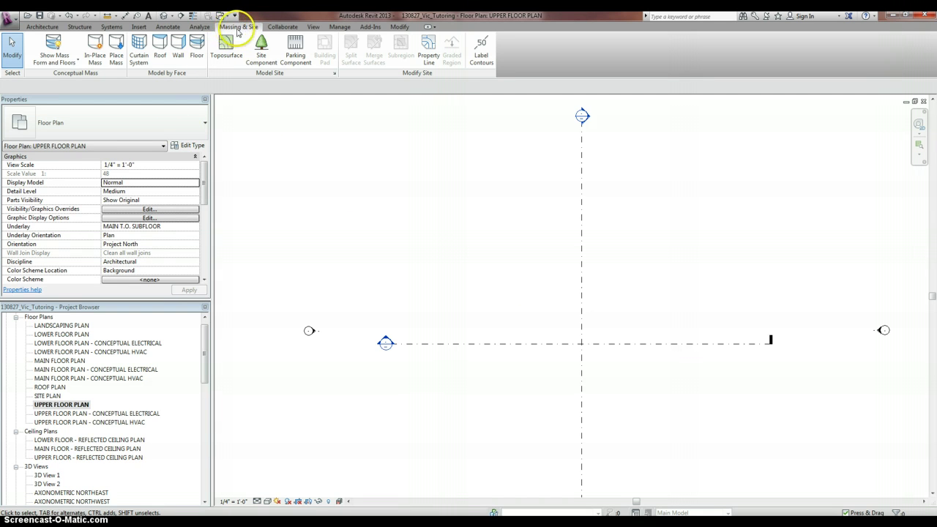
Step: Start a new in-place mass, skipping the save reminder and keeping the default name
{"action": "left_click", "coordinate": [96, 45]}
{"action": "left_click", "coordinate": [542, 309]}
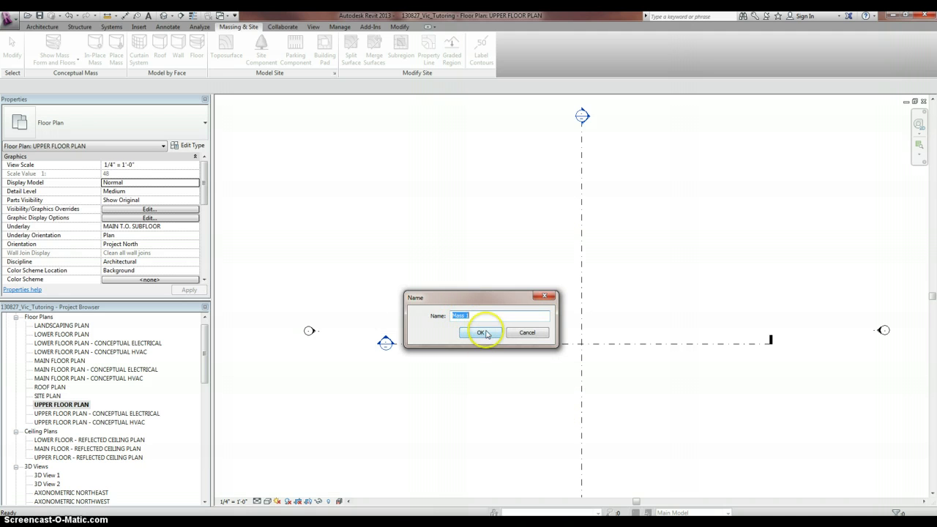
{"action": "left_click", "coordinate": [482, 333]}
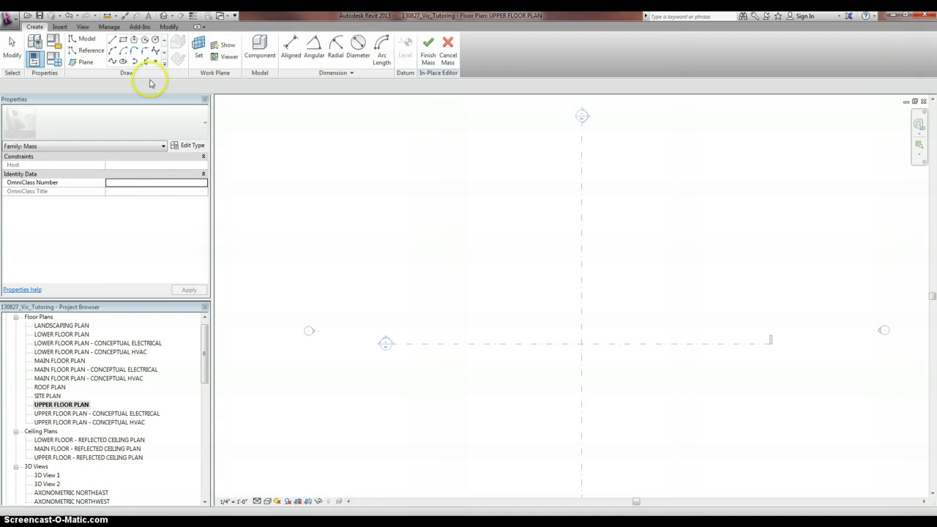
Step: Draw a closed L-shaped line outline with 30' left and bottom sides and a notched corner
{"action": "left_click", "coordinate": [112, 41]}
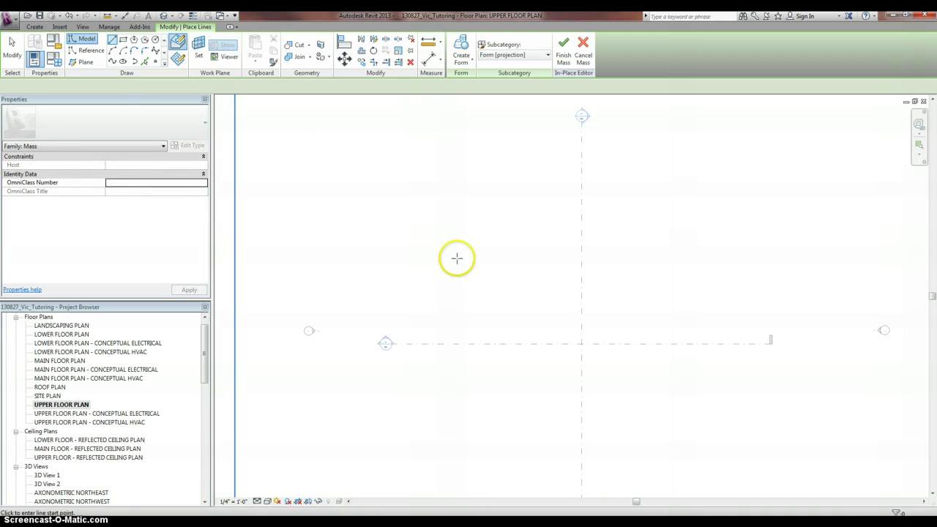
{"action": "left_click", "coordinate": [453, 241]}
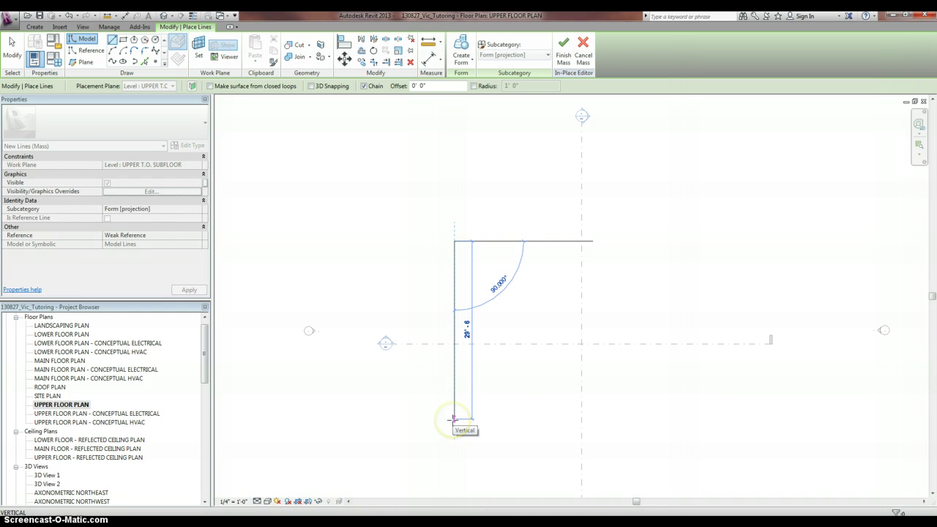
{"action": "key", "text": "Return"}
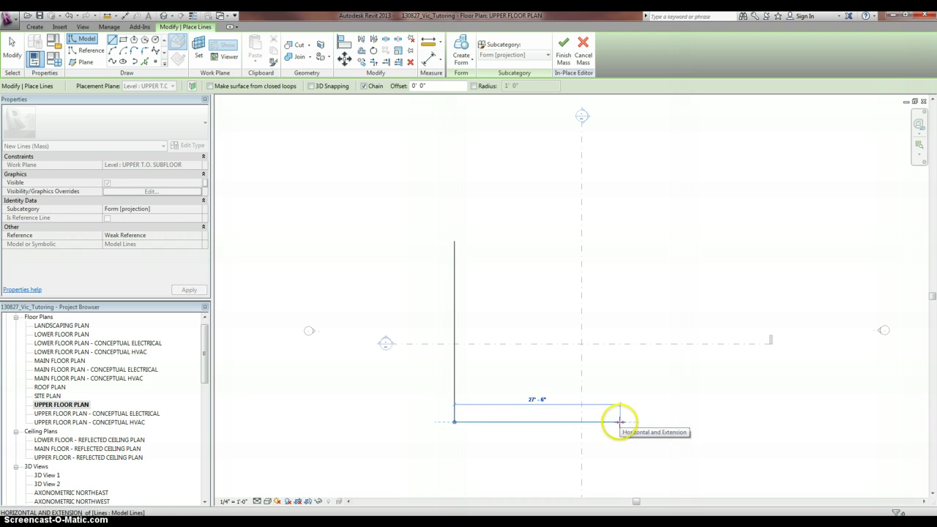
{"action": "type", "text": "30"}
{"action": "key", "text": "Return"}
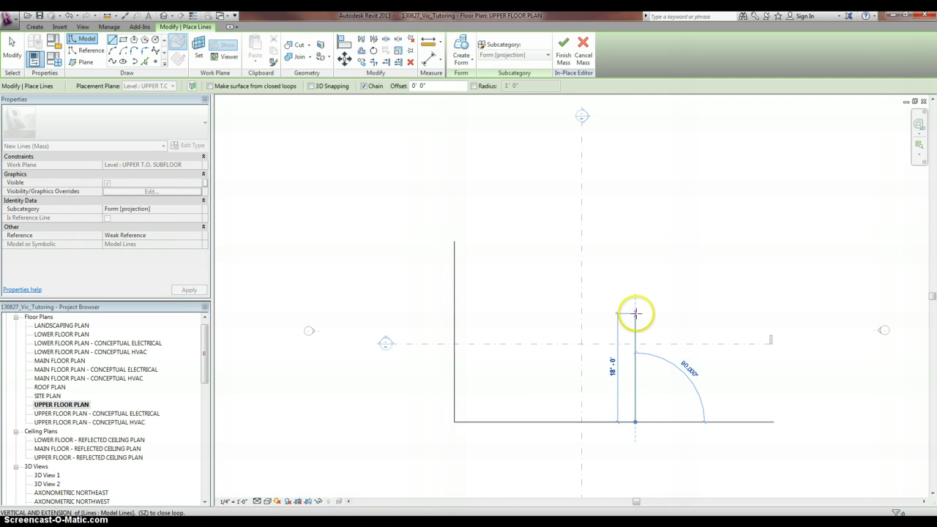
{"action": "left_click", "coordinate": [635, 314]}
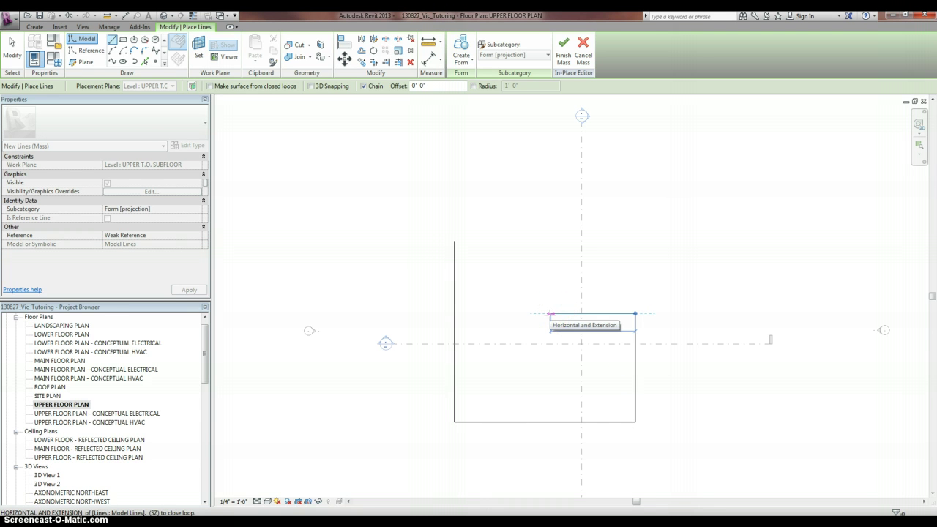
{"action": "left_click", "coordinate": [550, 313]}
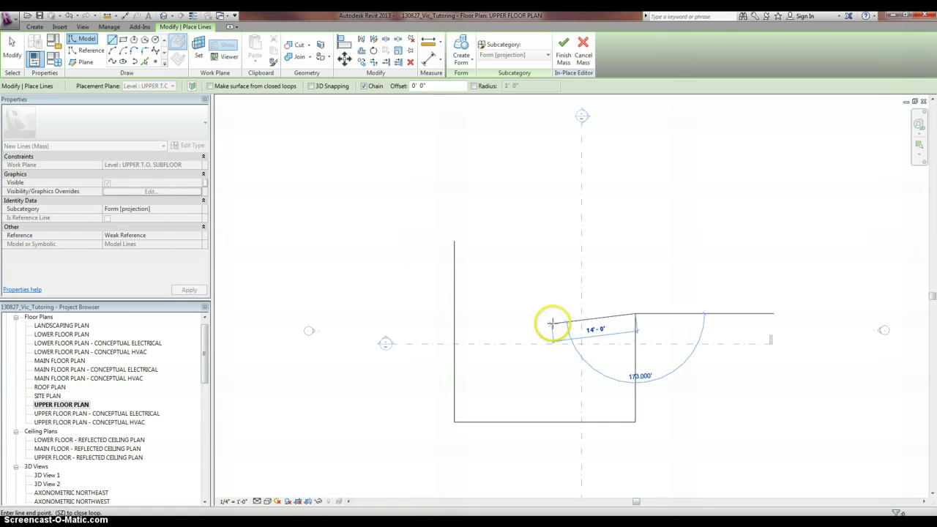
{"action": "left_click", "coordinate": [550, 241]}
{"action": "left_click", "coordinate": [454, 242]}
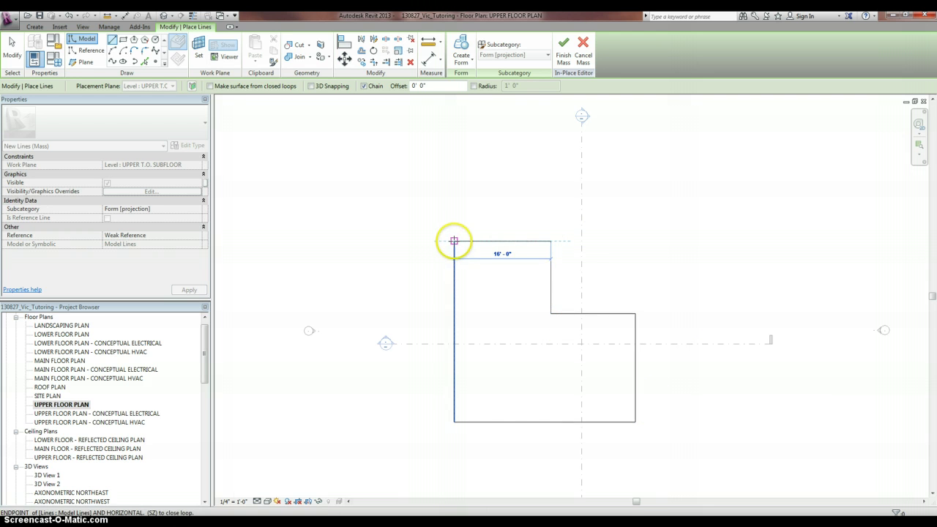
{"action": "left_click", "coordinate": [140, 34]}
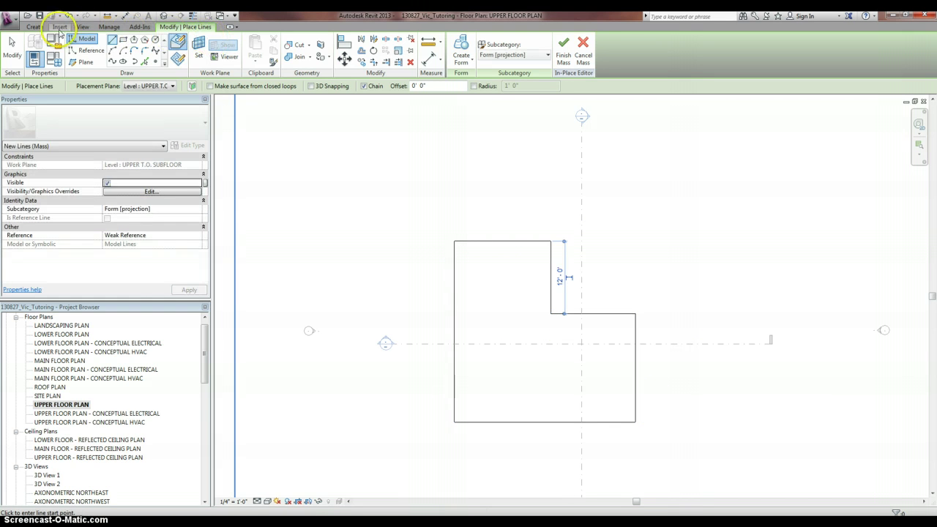
Step: In the default 3D view, select the whole L-shaped line loop
{"action": "left_click", "coordinate": [168, 15]}
{"action": "left_click", "coordinate": [194, 31]}
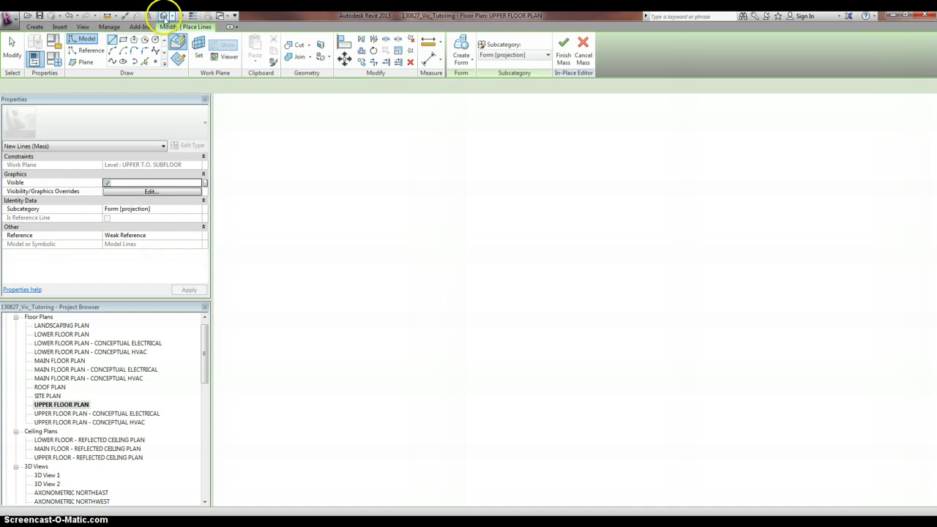
{"action": "left_click", "coordinate": [461, 61]}
{"action": "left_click", "coordinate": [479, 79]}
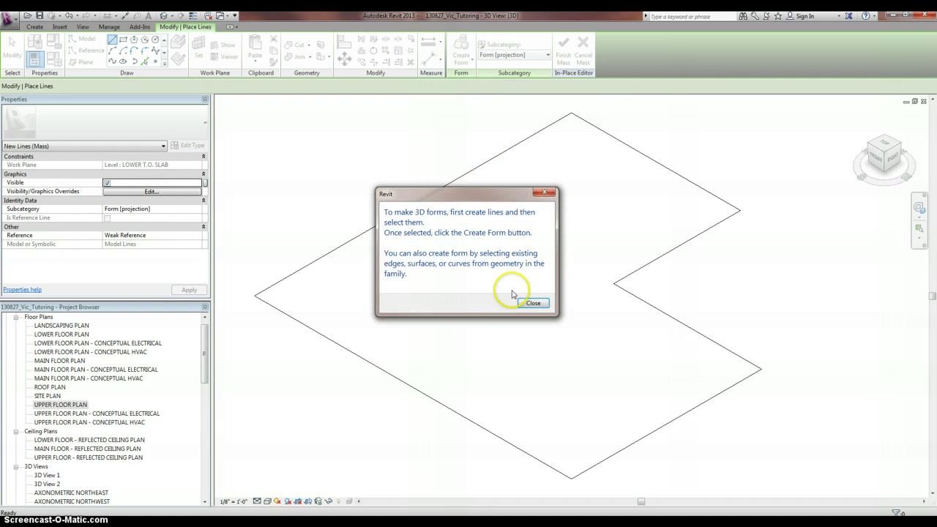
{"action": "left_click", "coordinate": [526, 305]}
{"action": "key", "text": "Escape"}
{"action": "key", "text": "Tab"}
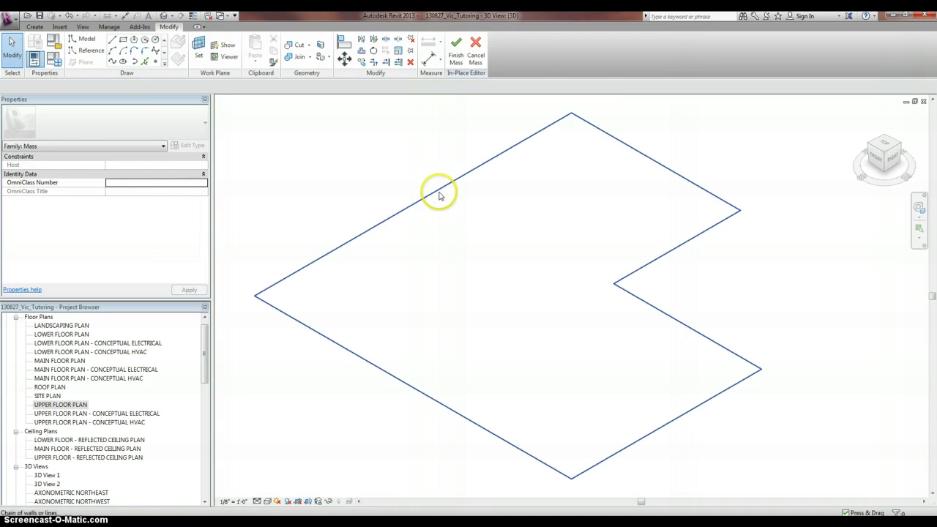
{"action": "left_click", "coordinate": [440, 195]}
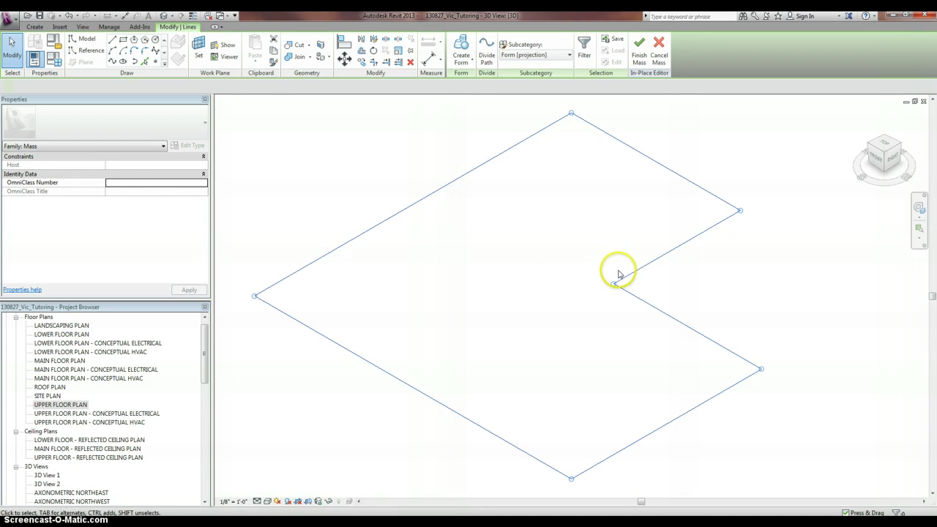
{"action": "scroll", "coordinate": [612, 268], "scroll_direction": "down", "scroll_amount": 2}
Step: Extrude the loop into a solid form, select it, and return to UPPER FLOOR PLAN
{"action": "left_click", "coordinate": [463, 58]}
{"action": "left_click", "coordinate": [479, 79]}
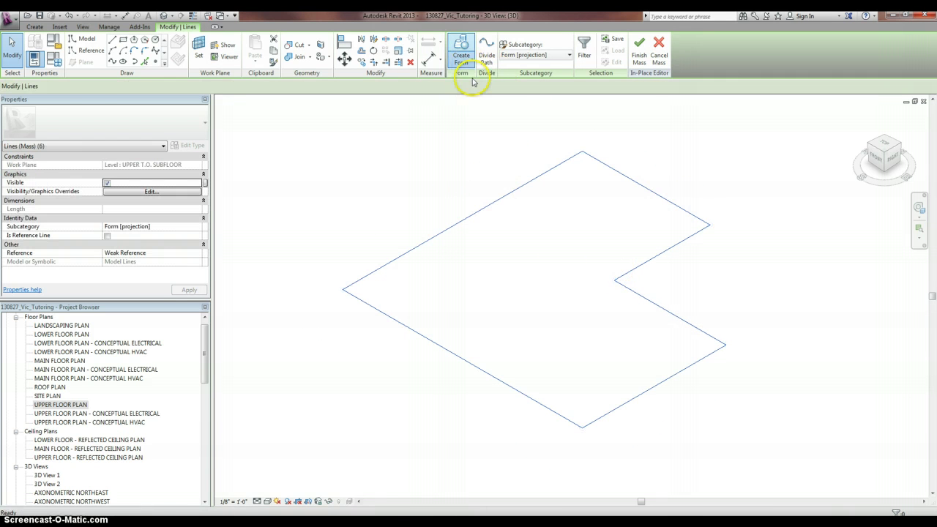
{"action": "scroll", "coordinate": [487, 240], "scroll_direction": "down", "scroll_amount": 2}
{"action": "left_click", "coordinate": [598, 220]}
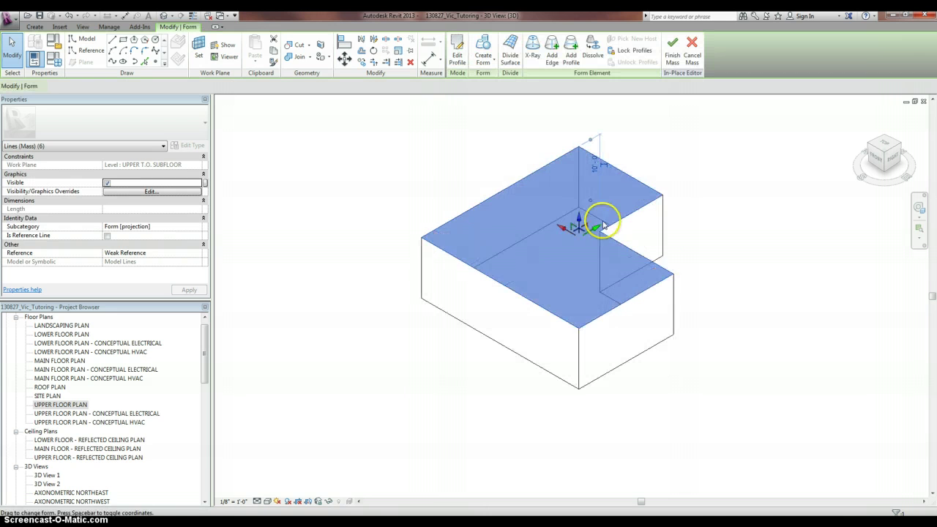
{"action": "left_click", "coordinate": [575, 226]}
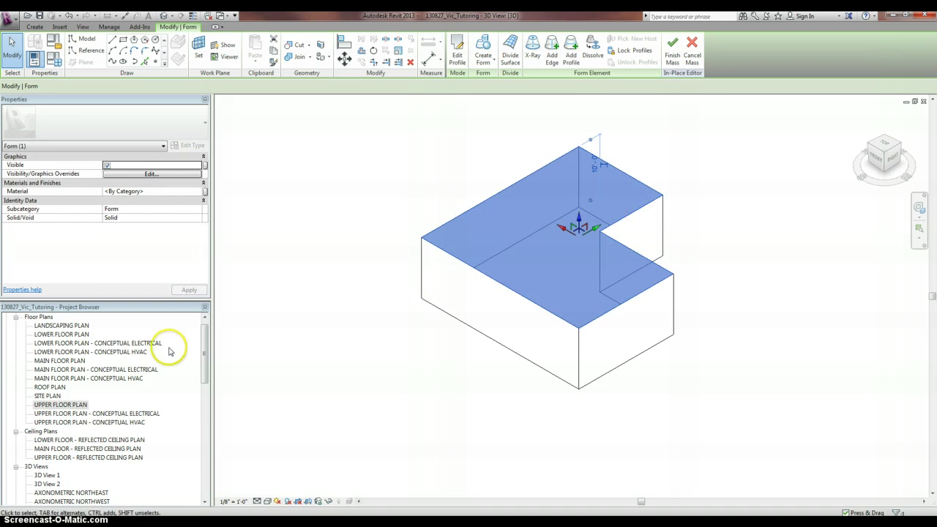
{"action": "double_click", "coordinate": [60, 404]}
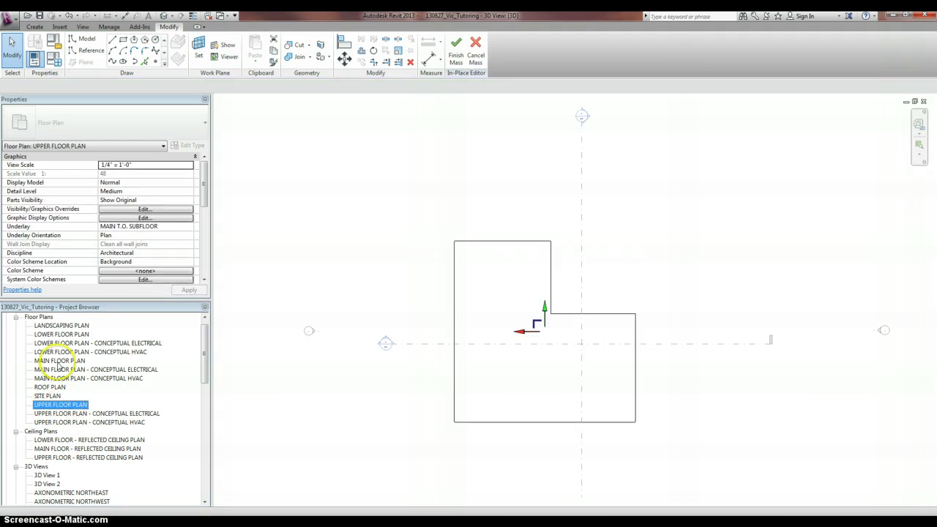
Step: Select the mass form in the MAIN FLOOR PLAN view
{"action": "double_click", "coordinate": [59, 360]}
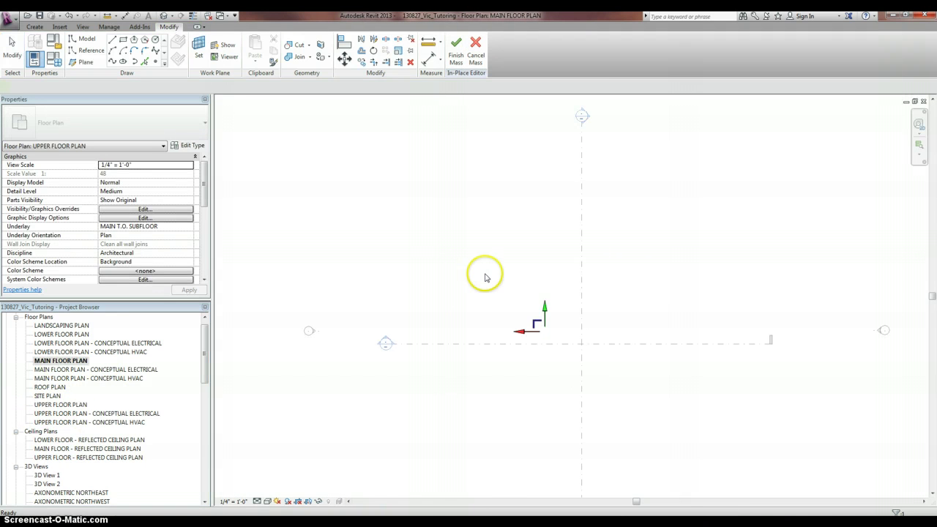
{"action": "left_click", "coordinate": [564, 335]}
{"action": "middle_click_drag", "start_coordinate": [565, 335], "coordinate": [523, 329]}
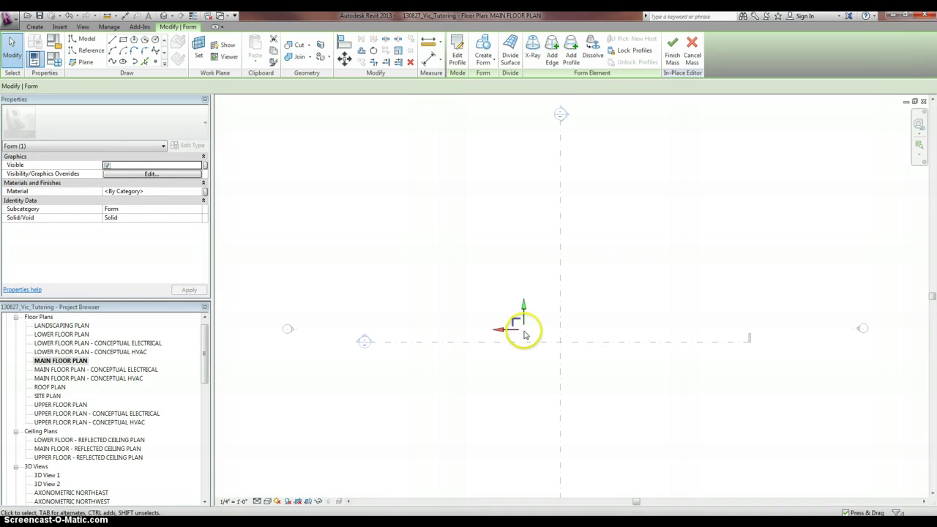
{"action": "scroll", "coordinate": [523, 334], "scroll_direction": "down", "scroll_amount": 2}
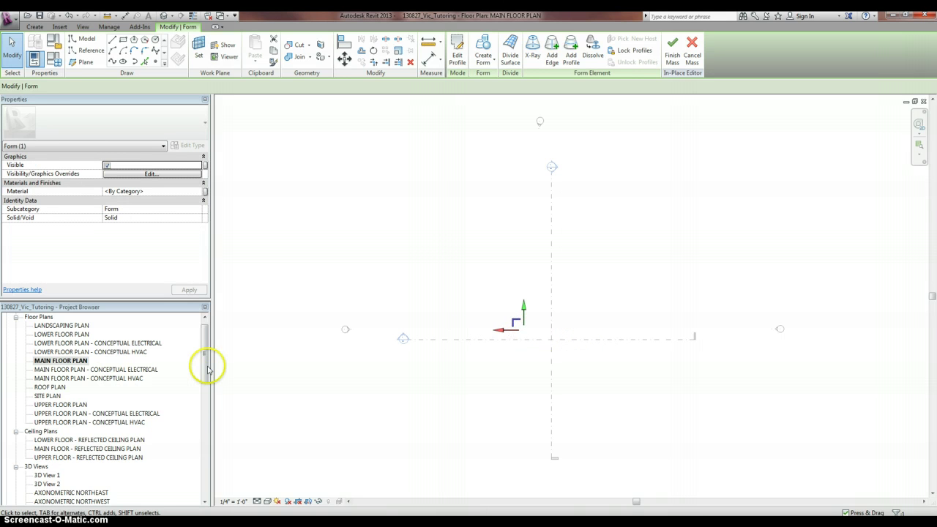
{"action": "left_click_drag", "start_coordinate": [207, 370], "coordinate": [210, 404]}
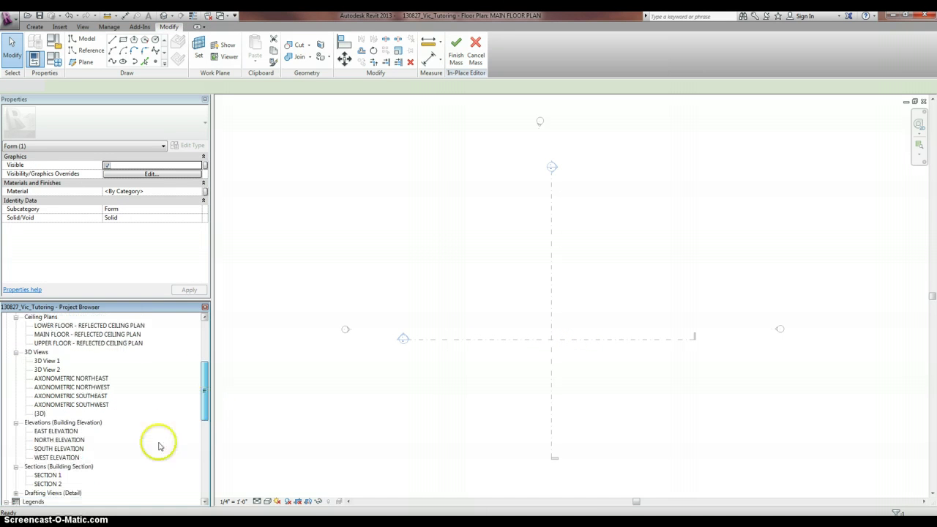
Step: In Section 1, drag the form's bottom to MAIN T.O. SUBFLOOR and its top to MAIN T.O. PLATE
{"action": "double_click", "coordinate": [57, 476]}
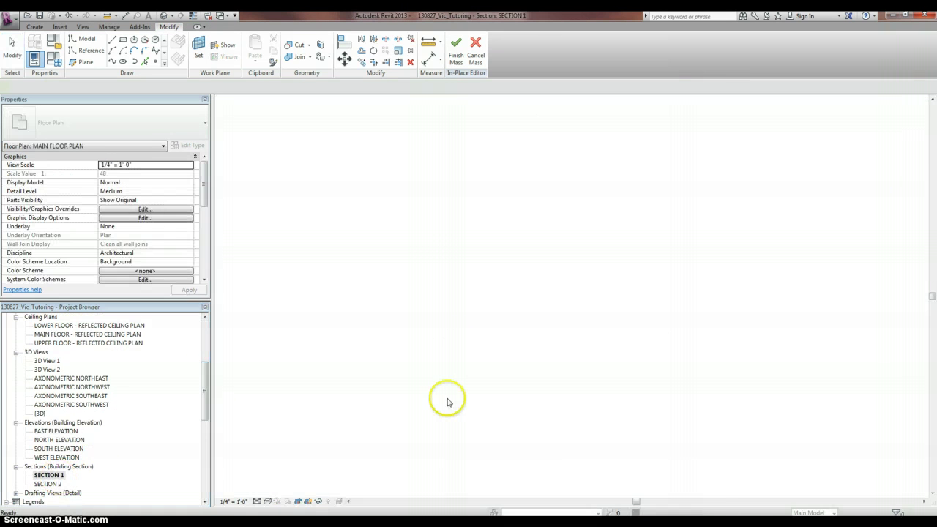
{"action": "scroll", "coordinate": [564, 308], "scroll_direction": "up", "scroll_amount": 1}
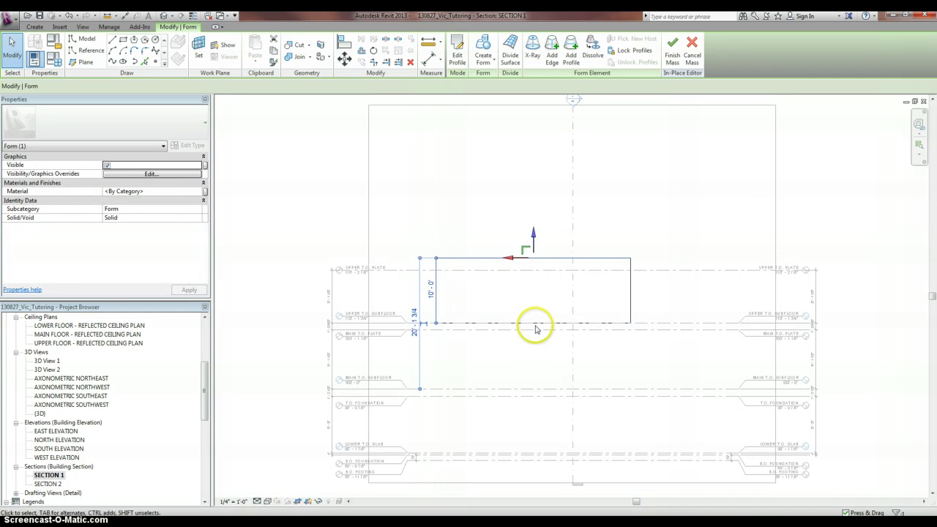
{"action": "left_click", "coordinate": [517, 328]}
{"action": "left_click_drag", "start_coordinate": [533, 341], "coordinate": [619, 386]}
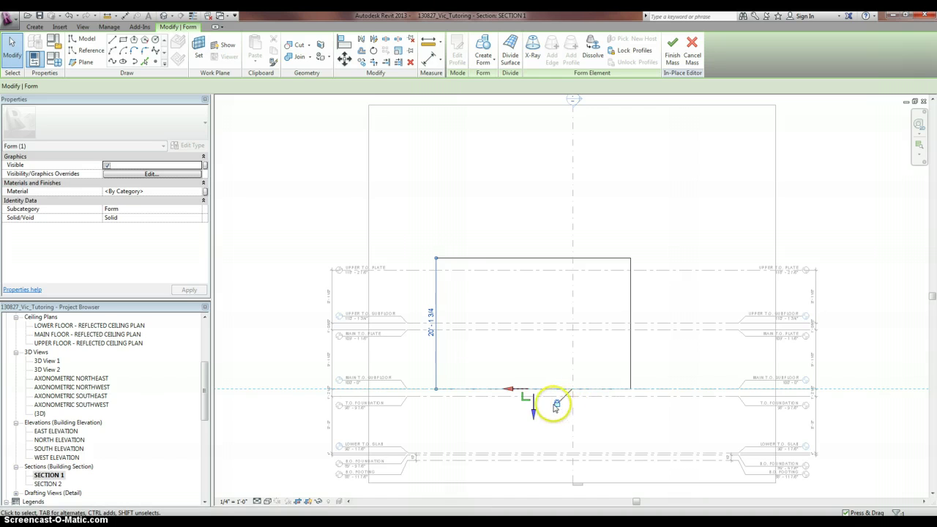
{"action": "scroll", "coordinate": [328, 397], "scroll_direction": "up", "scroll_amount": 3}
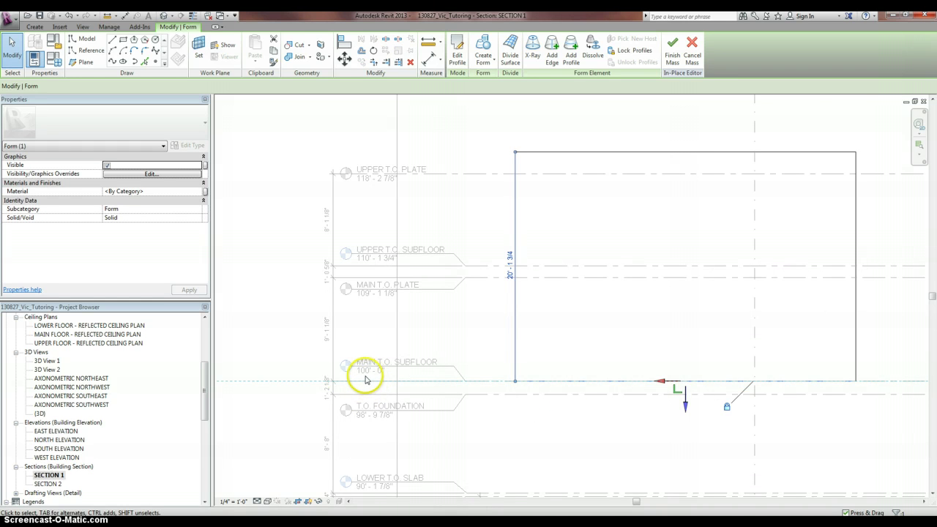
{"action": "scroll", "coordinate": [316, 380], "scroll_direction": "down", "scroll_amount": 2}
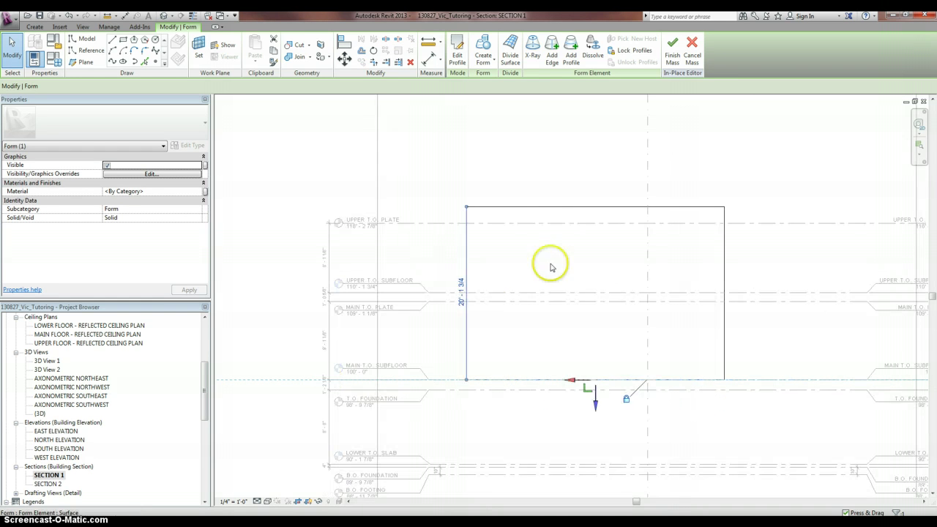
{"action": "left_click", "coordinate": [571, 207]}
{"action": "left_click_drag", "start_coordinate": [594, 192], "coordinate": [651, 338]}
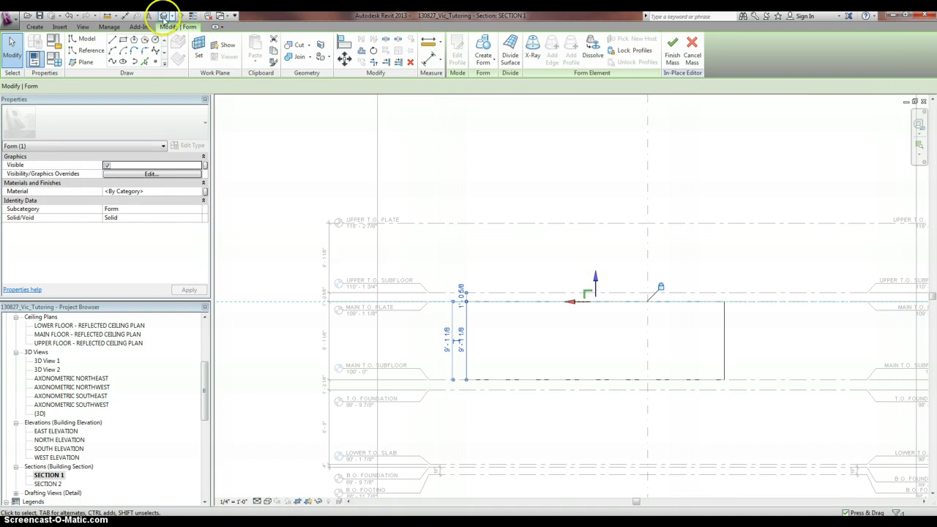
{"action": "left_click", "coordinate": [163, 15]}
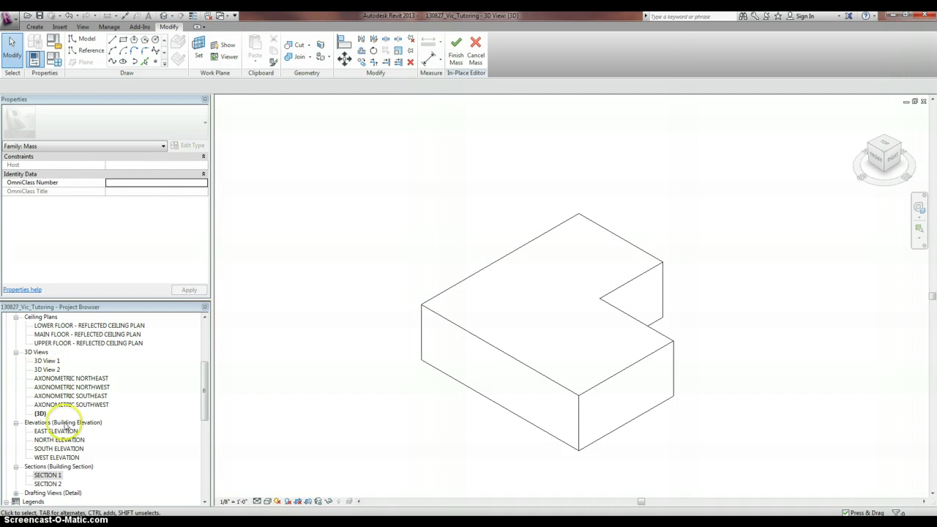
Step: Finish the mass and shift it right to straddle the section line, checking the west elevation
{"action": "left_click", "coordinate": [455, 53]}
{"action": "left_click_drag", "start_coordinate": [204, 388], "coordinate": [204, 343]}
{"action": "double_click", "coordinate": [59, 369]}
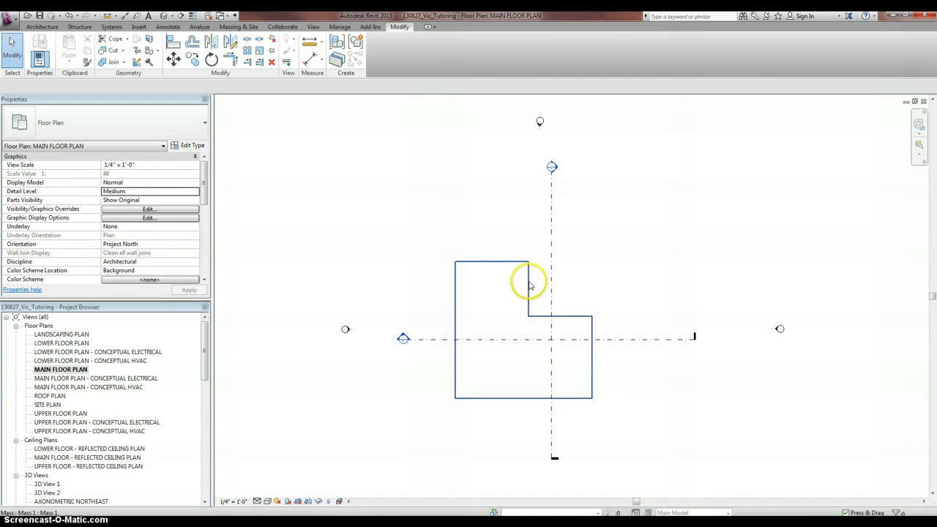
{"action": "left_click", "coordinate": [529, 286]}
{"action": "left_click_drag", "start_coordinate": [528, 293], "coordinate": [569, 292]}
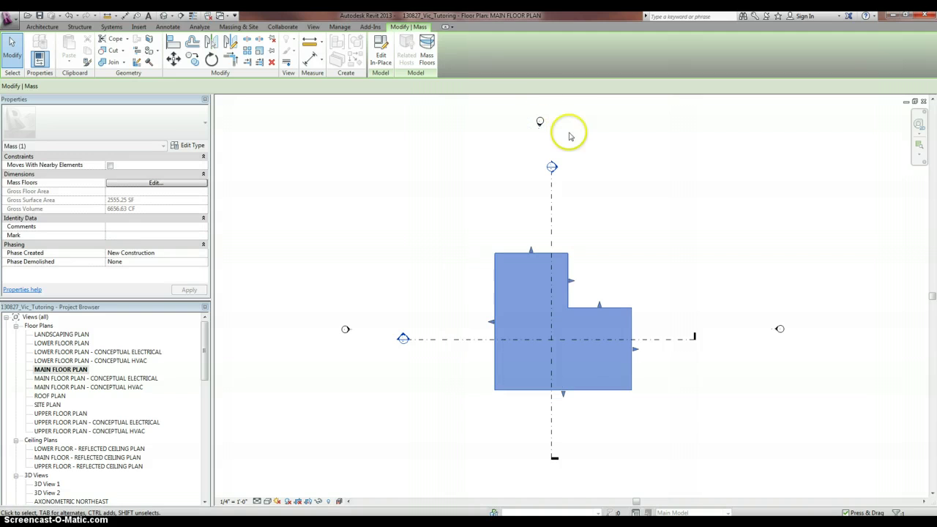
{"action": "double_click", "coordinate": [347, 331]}
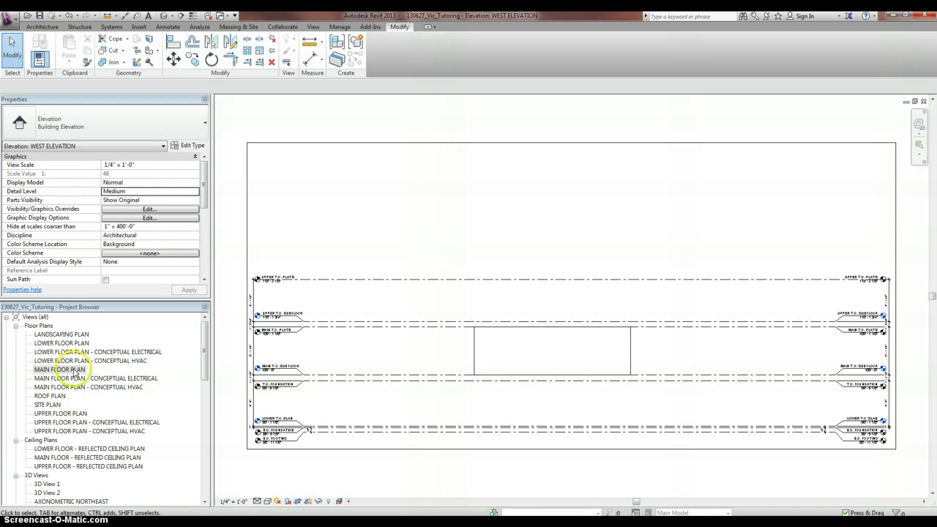
{"action": "double_click", "coordinate": [60, 369]}
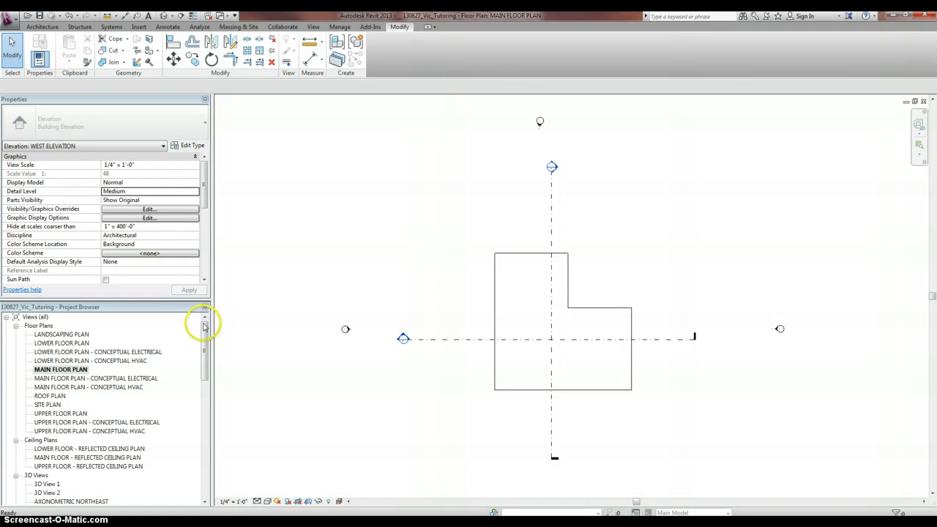
Step: Place Kitchen Cabinet - Base - 2 Door - 1 Drawer 24" units along the mass's top edge
{"action": "left_click", "coordinate": [42, 27]}
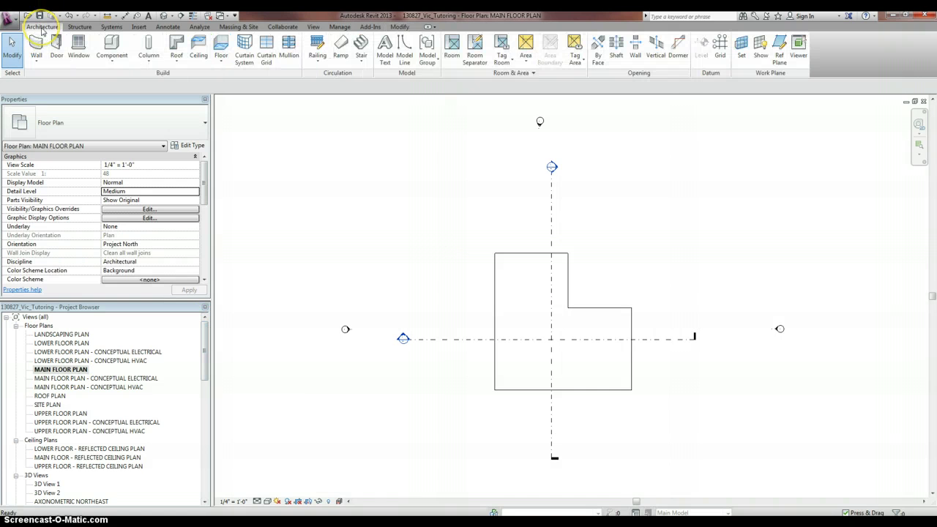
{"action": "left_click", "coordinate": [113, 46]}
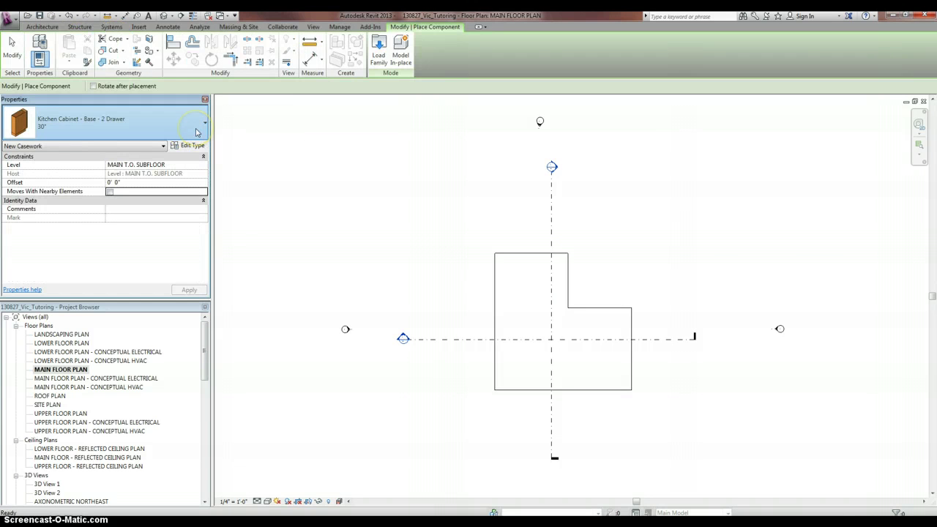
{"action": "left_click", "coordinate": [198, 131]}
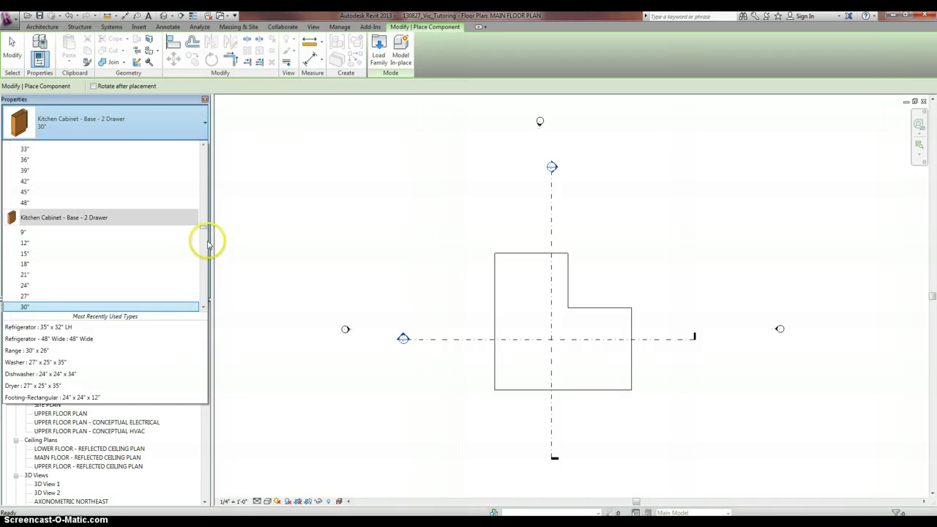
{"action": "left_click_drag", "start_coordinate": [209, 234], "coordinate": [206, 218]}
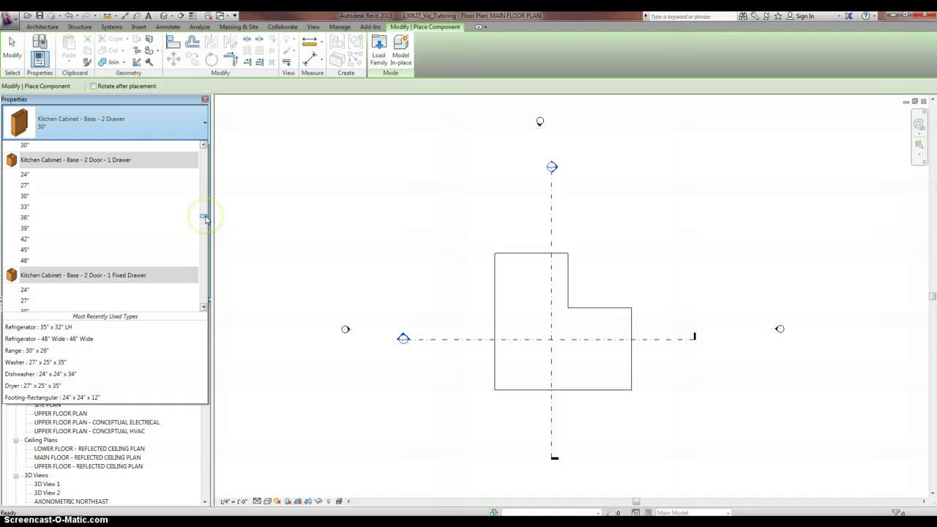
{"action": "left_click", "coordinate": [113, 176]}
{"action": "scroll", "coordinate": [529, 265], "scroll_direction": "up", "scroll_amount": 3}
{"action": "scroll", "coordinate": [528, 265], "scroll_direction": "up", "scroll_amount": 3}
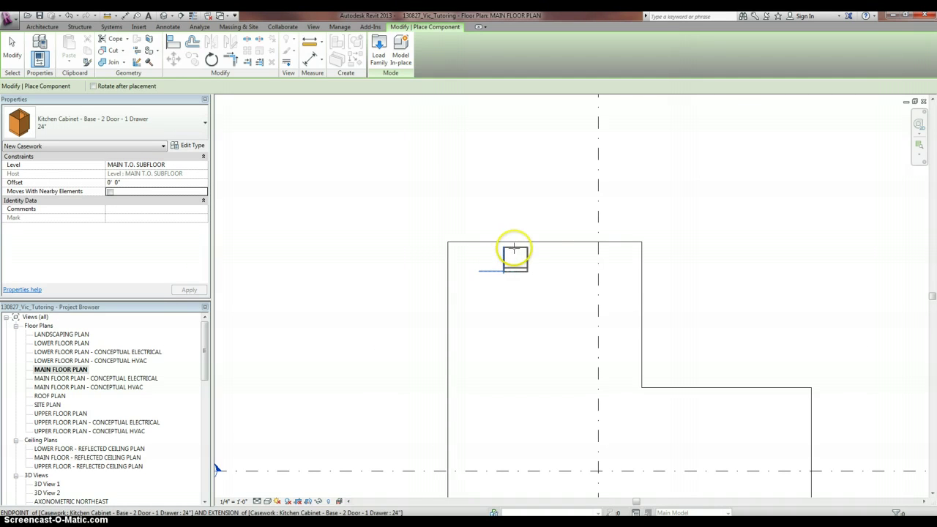
{"action": "left_click", "coordinate": [515, 251]}
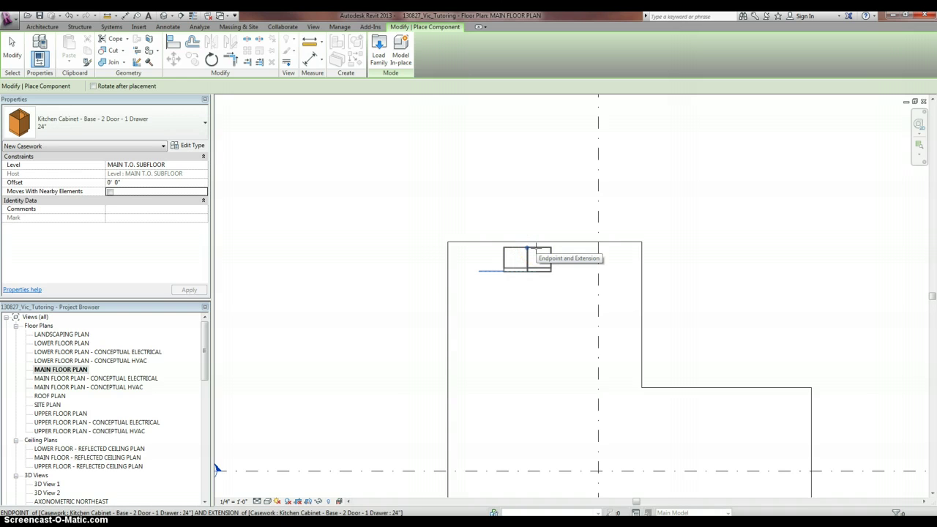
{"action": "left_click", "coordinate": [564, 251]}
{"action": "left_click", "coordinate": [587, 251]}
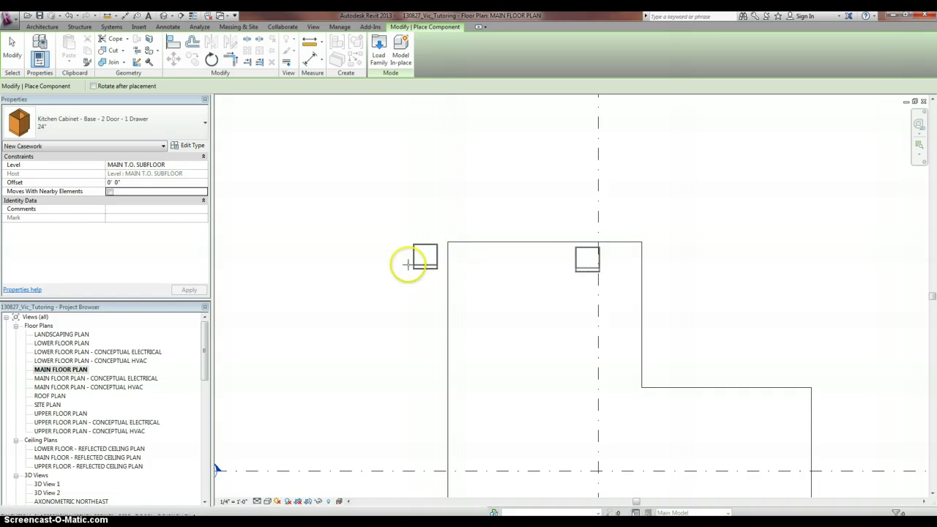
{"action": "left_click", "coordinate": [12, 48]}
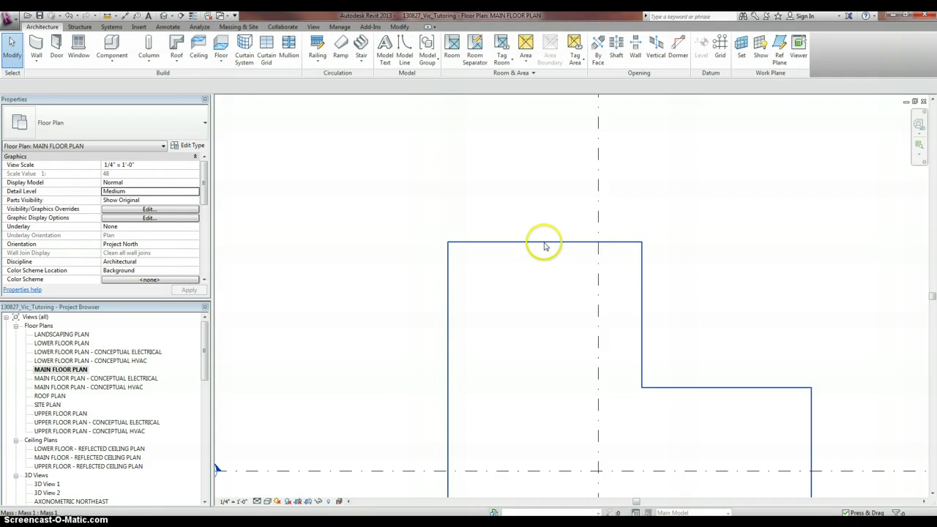
Step: Switch the plan to Wireframe visual style and check the cabinet row
{"action": "left_click", "coordinate": [268, 502]}
{"action": "left_click", "coordinate": [297, 443]}
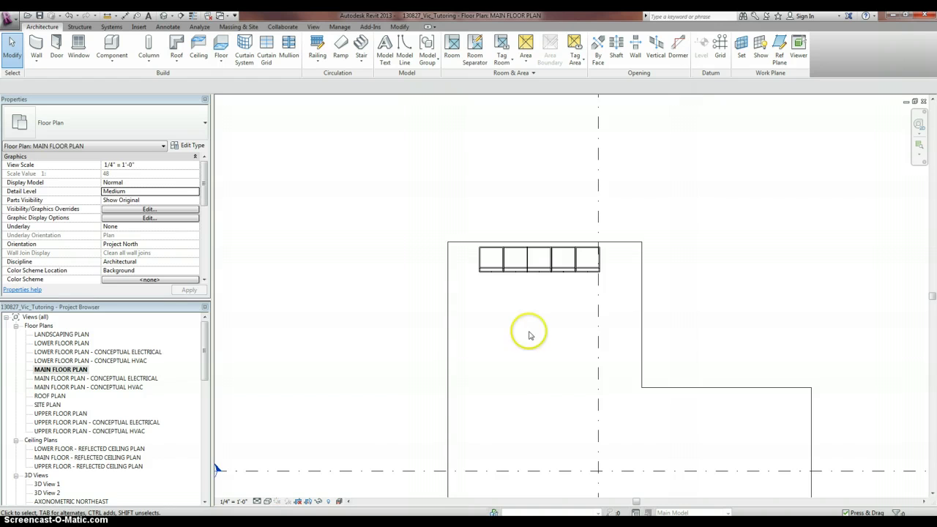
{"action": "scroll", "coordinate": [642, 316], "scroll_direction": "up", "scroll_amount": 1}
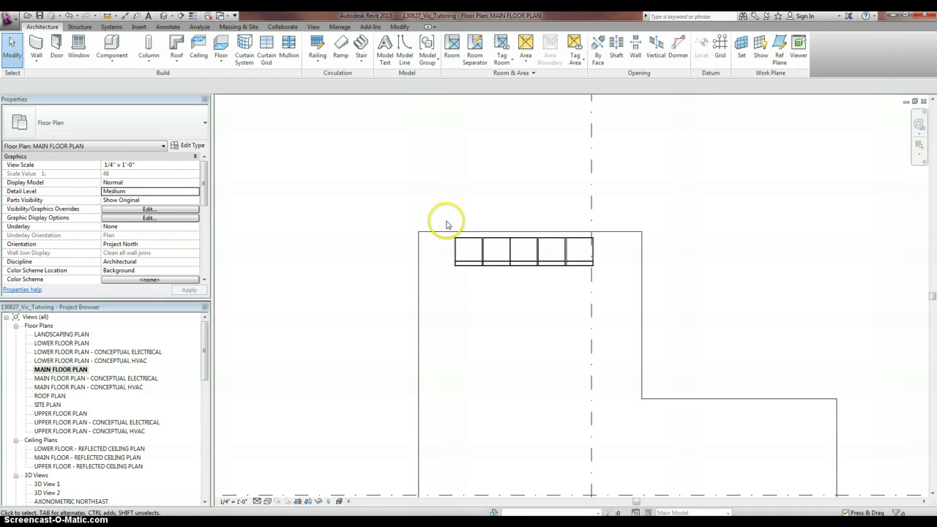
{"action": "left_click_drag", "start_coordinate": [445, 213], "coordinate": [615, 294]}
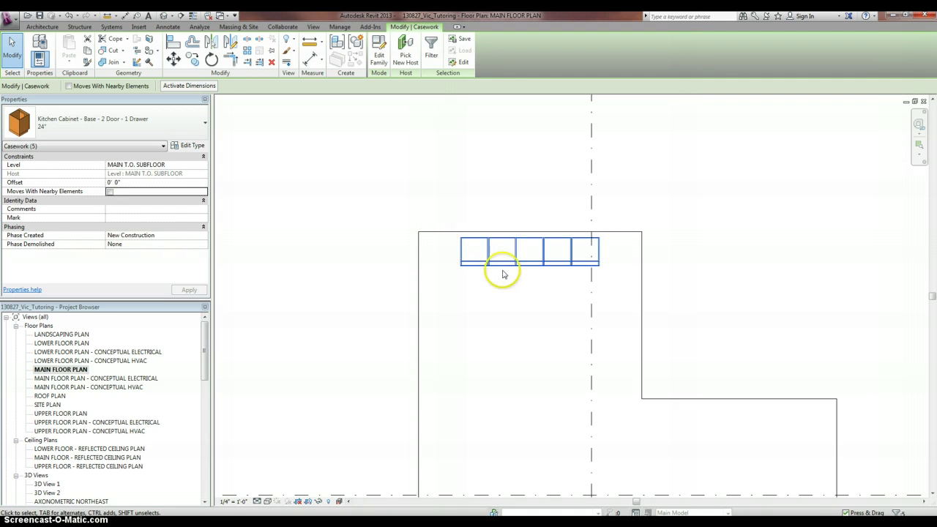
{"action": "left_click", "coordinate": [568, 290]}
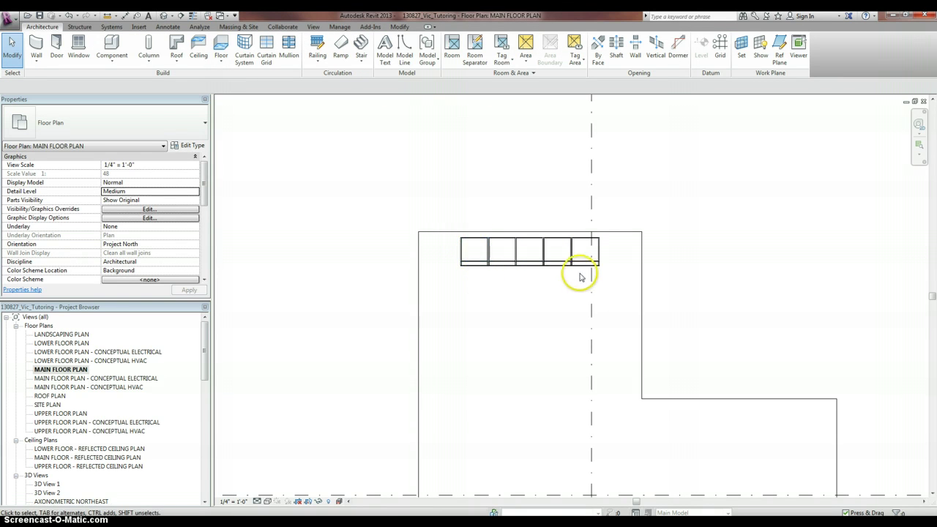
Step: Mirror a copy of the three middle cabinets across their front edge
{"action": "left_click_drag", "start_coordinate": [557, 279], "coordinate": [498, 258]}
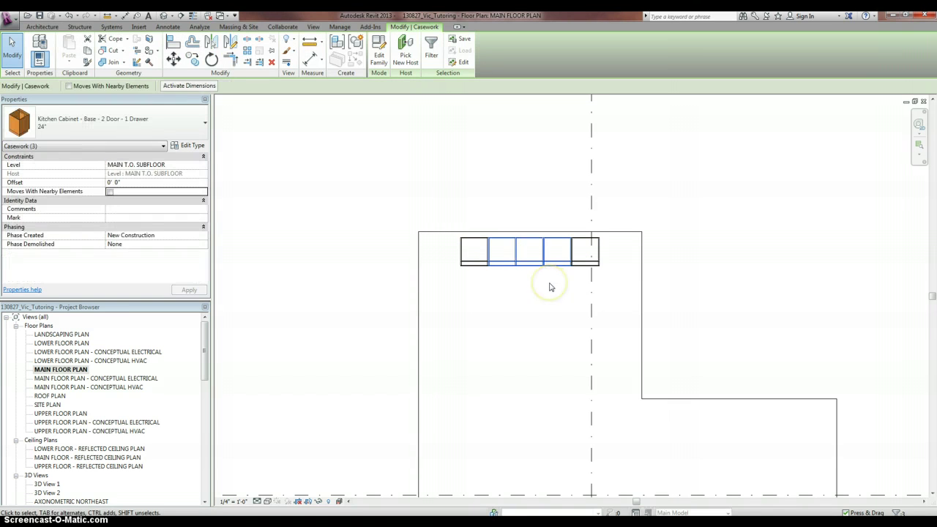
{"action": "key", "text": "m"}
{"action": "key", "text": "m"}
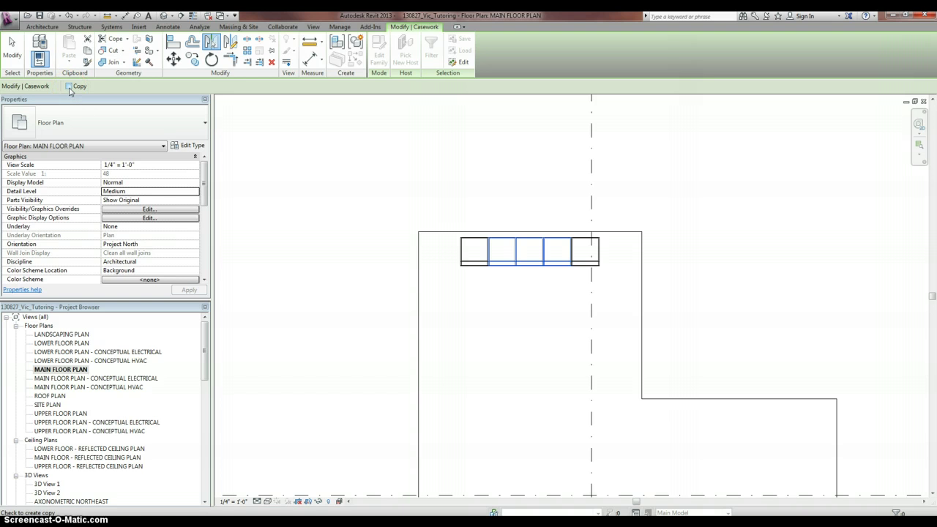
{"action": "scroll", "coordinate": [539, 268], "scroll_direction": "up", "scroll_amount": 4}
{"action": "left_click", "coordinate": [535, 273]}
{"action": "scroll", "coordinate": [513, 270], "scroll_direction": "down", "scroll_amount": 2}
{"action": "scroll", "coordinate": [456, 268], "scroll_direction": "up", "scroll_amount": 5}
Step: Move the mirrored cabinets 4' down, away from the original row
{"action": "key", "text": "m"}
{"action": "key", "text": "v"}
{"action": "left_click", "coordinate": [441, 257]}
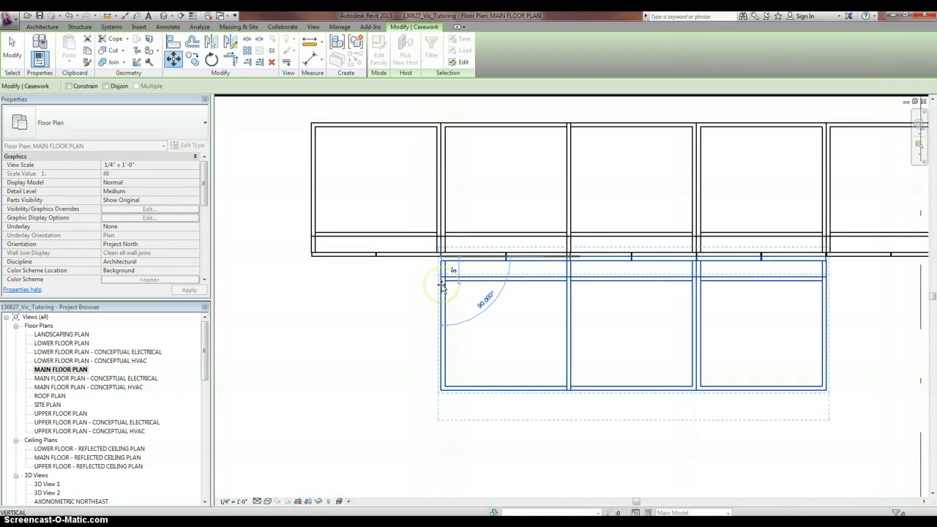
{"action": "type", "text": "4"}
{"action": "key", "text": "Return"}
{"action": "scroll", "coordinate": [446, 270], "scroll_direction": "down", "scroll_amount": 4}
{"action": "key", "text": "Escape"}
{"action": "scroll", "coordinate": [491, 245], "scroll_direction": "down", "scroll_amount": 2}
{"action": "scroll", "coordinate": [495, 322], "scroll_direction": "up", "scroll_amount": 4}
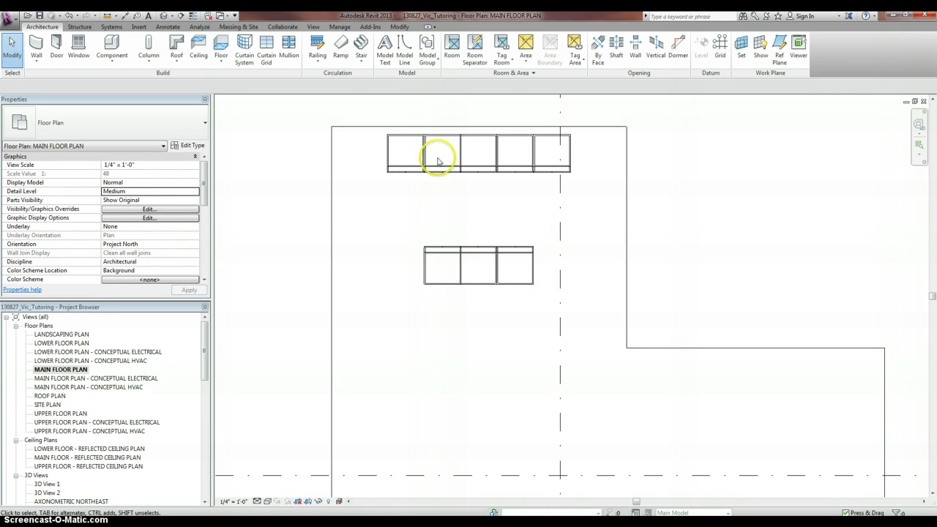
Step: Place the Dining Table Glass model group in the lower-left part of the main floor
{"action": "scroll", "coordinate": [425, 187], "scroll_direction": "down", "scroll_amount": 2}
{"action": "scroll", "coordinate": [476, 223], "scroll_direction": "down", "scroll_amount": 2}
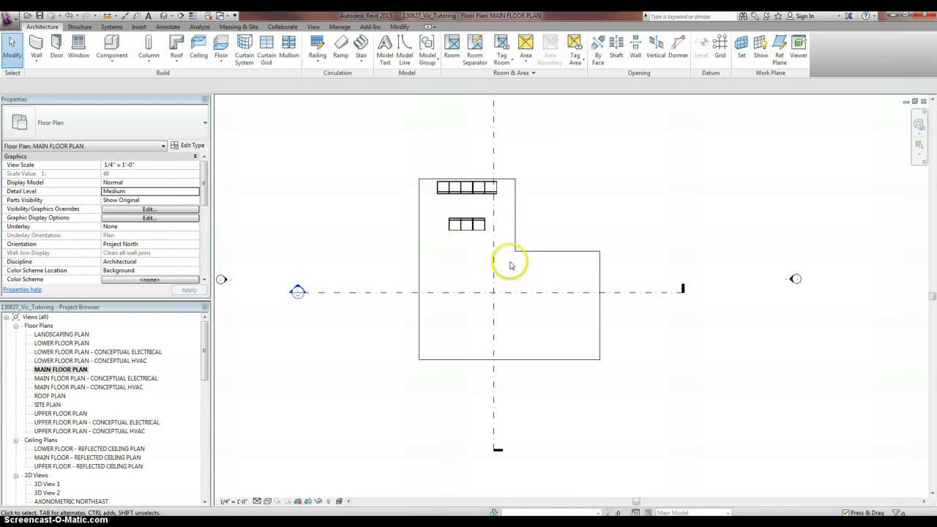
{"action": "scroll", "coordinate": [510, 270], "scroll_direction": "up", "scroll_amount": 1}
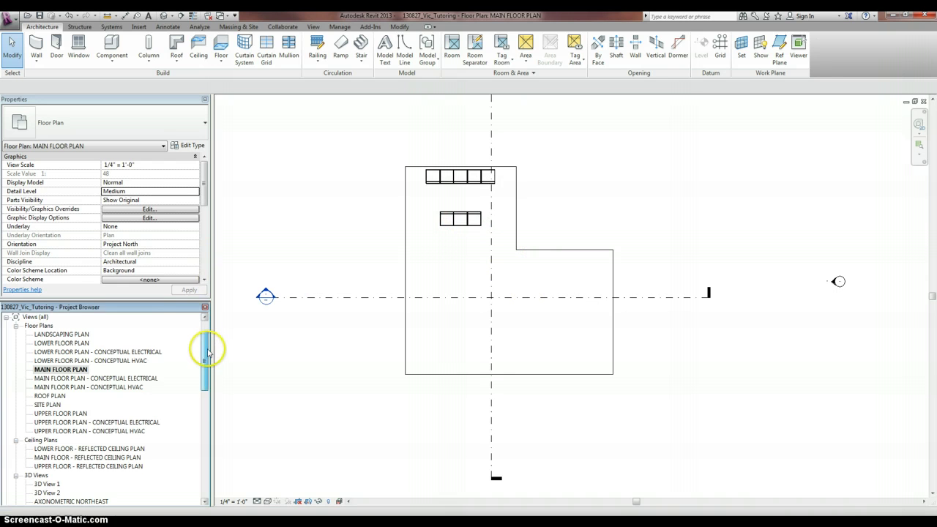
{"action": "scroll", "coordinate": [205, 349], "scroll_direction": "down", "scroll_amount": 5}
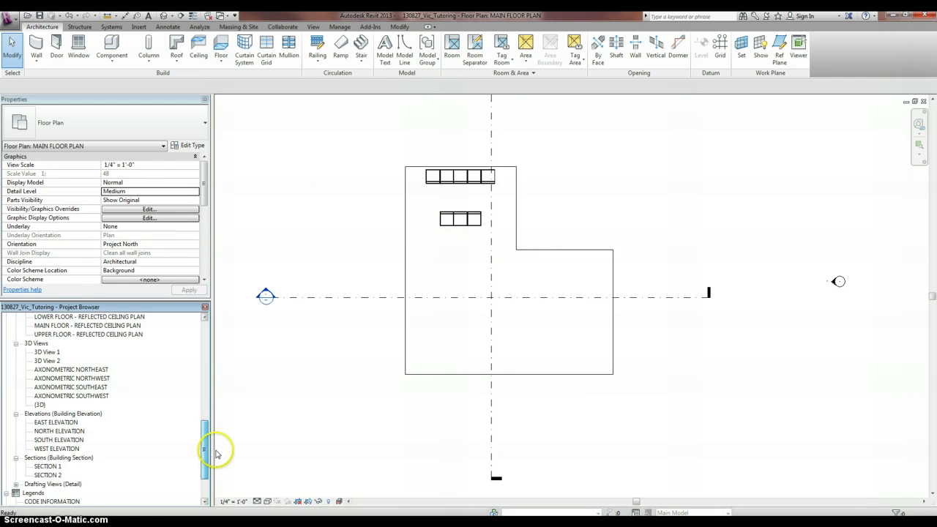
{"action": "scroll", "coordinate": [211, 455], "scroll_direction": "down", "scroll_amount": 8}
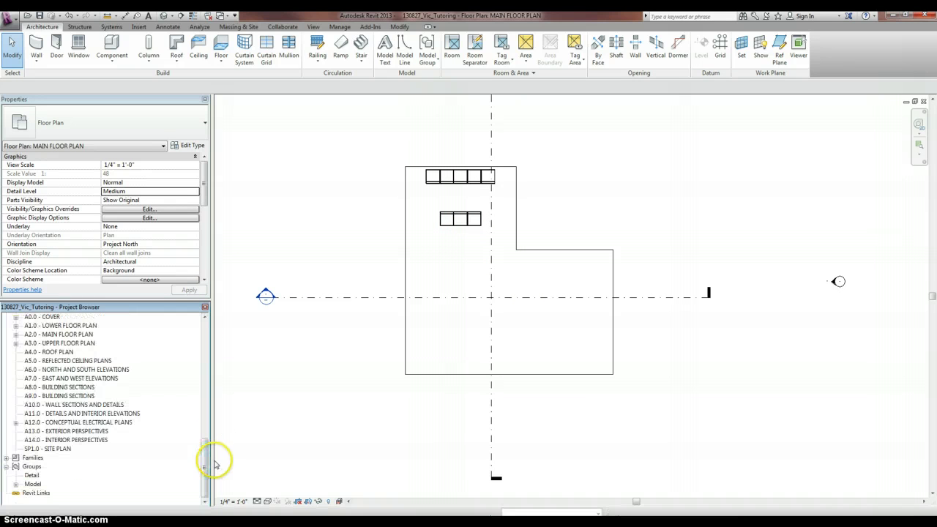
{"action": "left_click", "coordinate": [6, 458]}
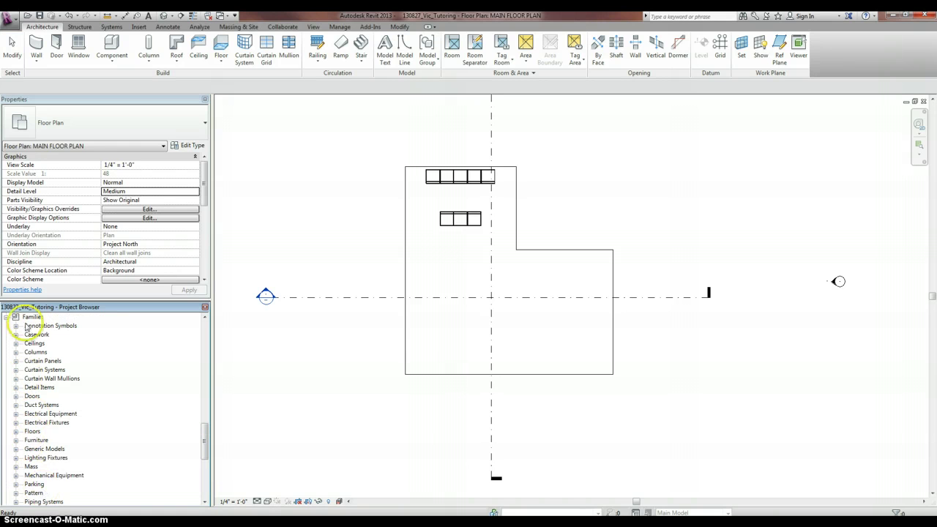
{"action": "left_click", "coordinate": [7, 319]}
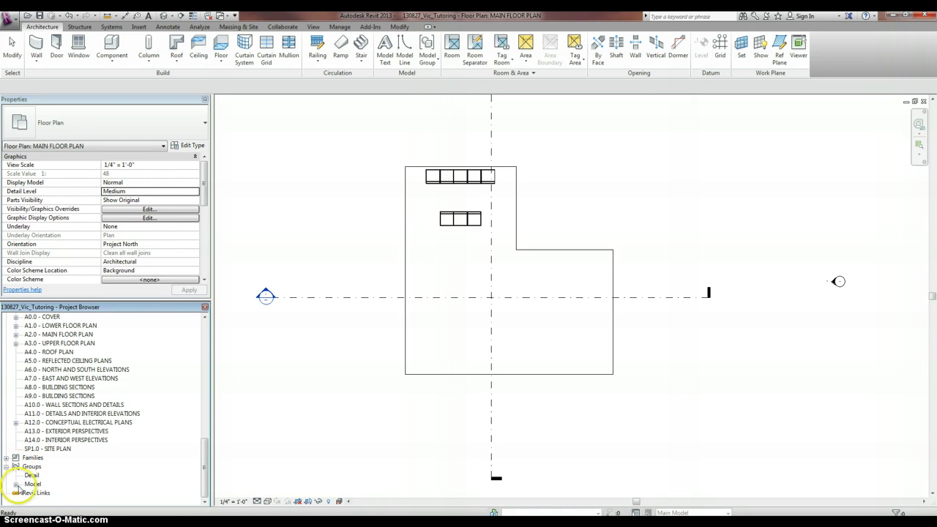
{"action": "left_click", "coordinate": [16, 485]}
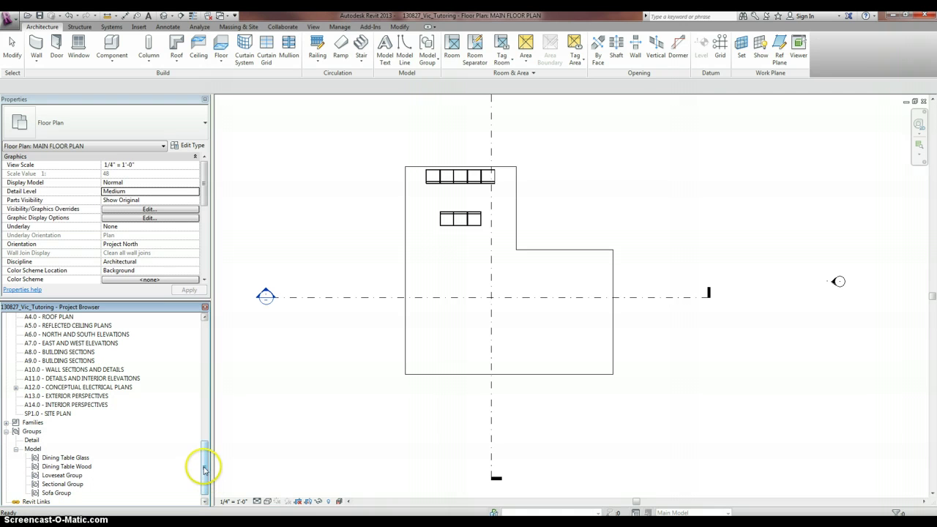
{"action": "scroll", "coordinate": [205, 472], "scroll_direction": "down", "scroll_amount": 1}
{"action": "left_click", "coordinate": [74, 449]}
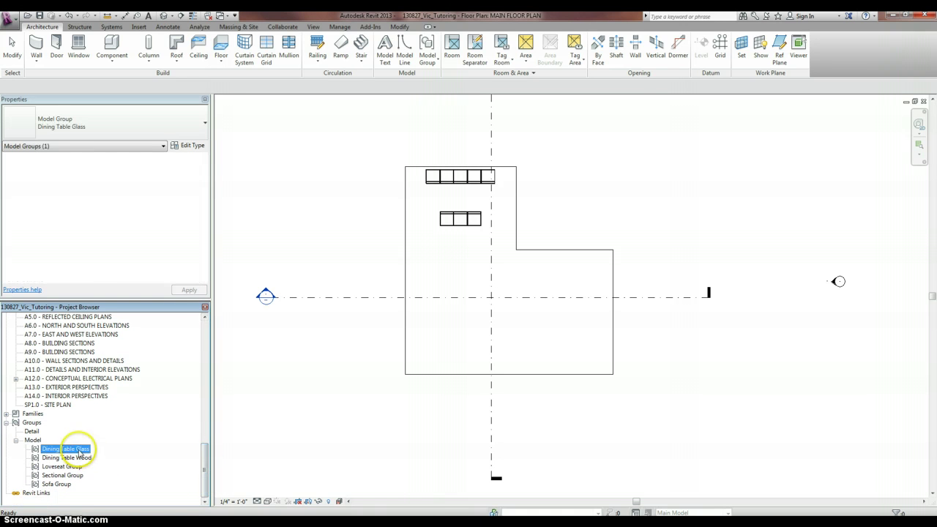
{"action": "left_click_drag", "start_coordinate": [74, 449], "coordinate": [456, 334]}
{"action": "left_click", "coordinate": [458, 344]}
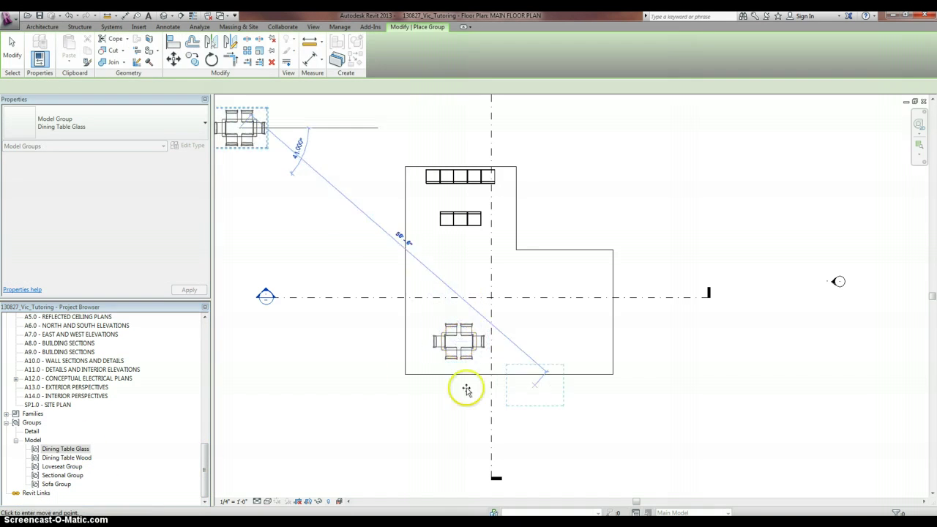
{"action": "left_click", "coordinate": [11, 47]}
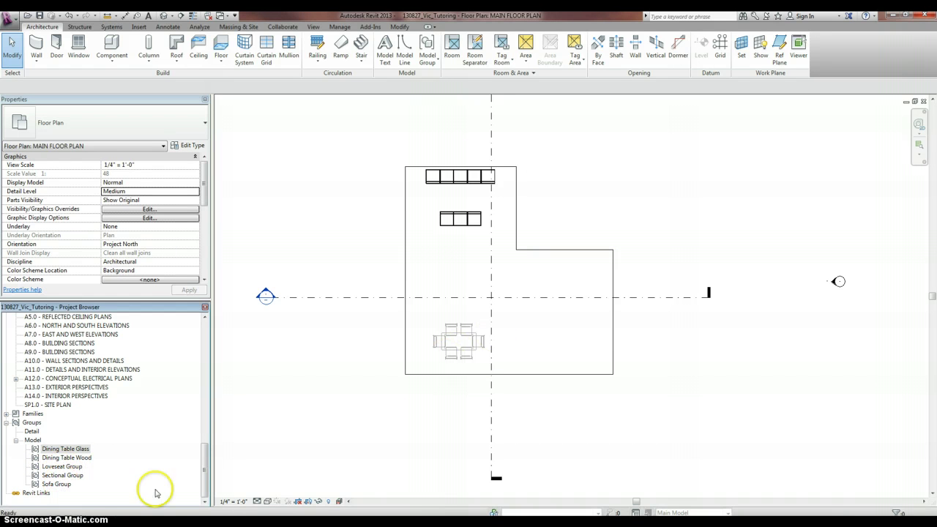
Step: Place the Sofa Group and Loveseat Group in the right wing of the plan
{"action": "left_click_drag", "start_coordinate": [59, 484], "coordinate": [550, 285]}
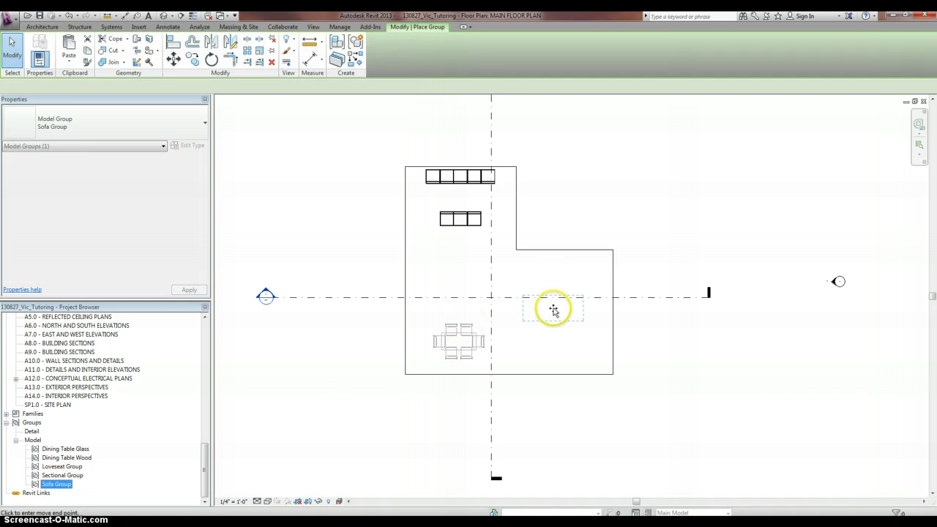
{"action": "left_click", "coordinate": [567, 316]}
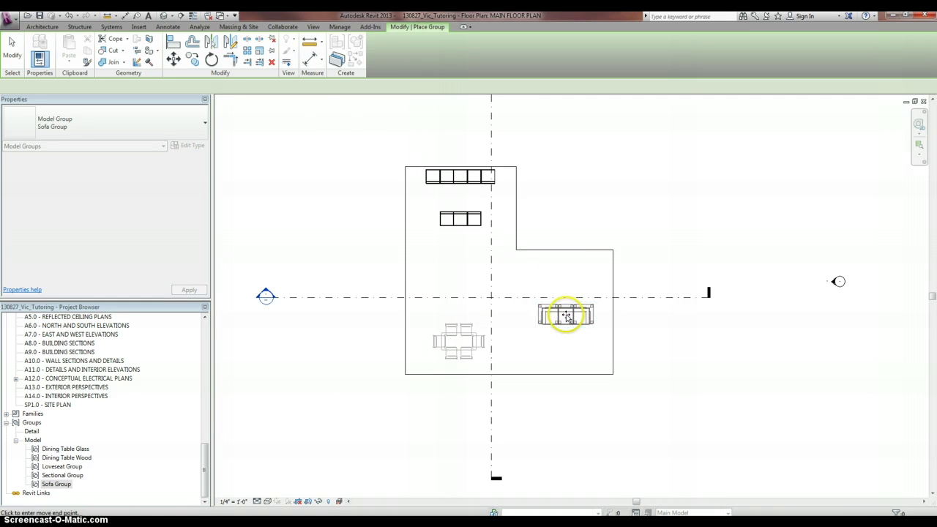
{"action": "left_click", "coordinate": [62, 469]}
{"action": "left_click_drag", "start_coordinate": [62, 469], "coordinate": [589, 279]}
{"action": "left_click", "coordinate": [590, 278]}
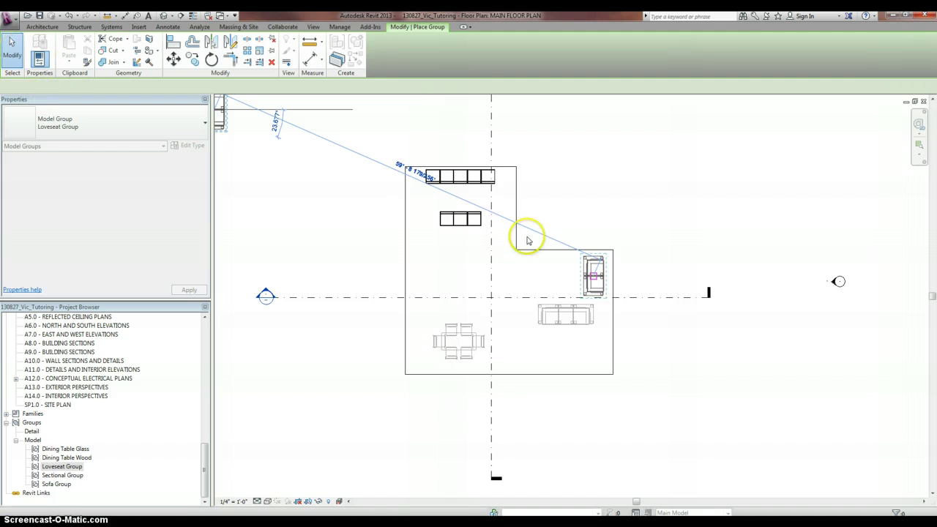
{"action": "left_click", "coordinate": [16, 60]}
Step: Rotate the Loveseat Group 180° by the right wall
{"action": "scroll", "coordinate": [594, 273], "scroll_direction": "up", "scroll_amount": 3}
{"action": "left_click", "coordinate": [617, 286]}
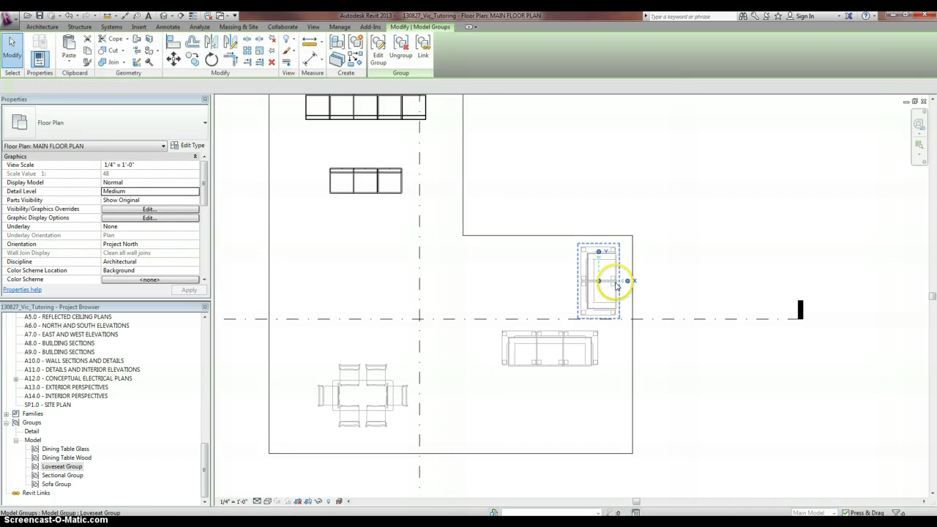
{"action": "key", "text": "r"}
{"action": "key", "text": "o"}
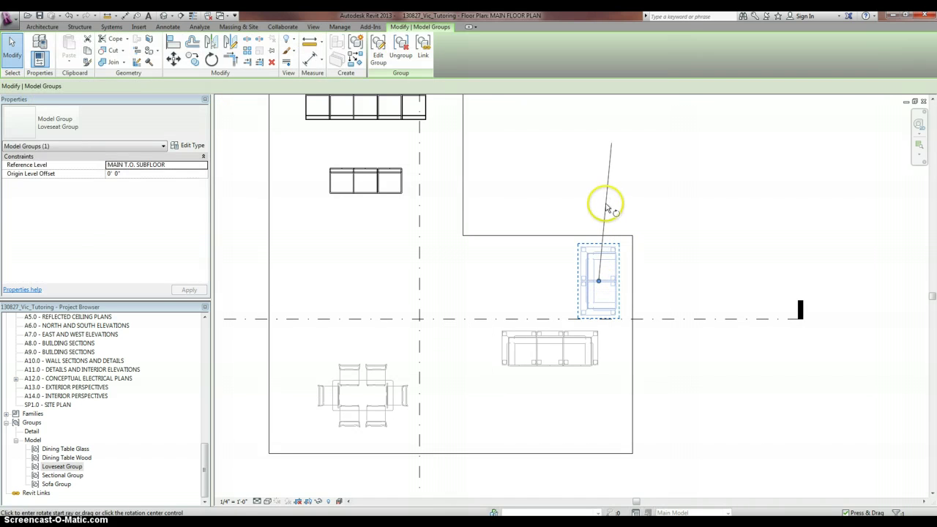
{"action": "left_click", "coordinate": [597, 205]}
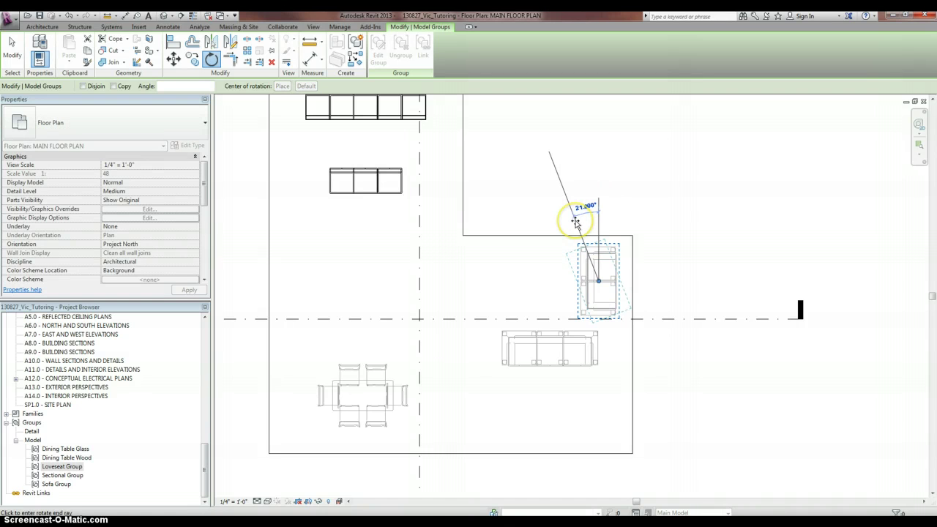
{"action": "type", "text": "180"}
{"action": "key", "text": "Return"}
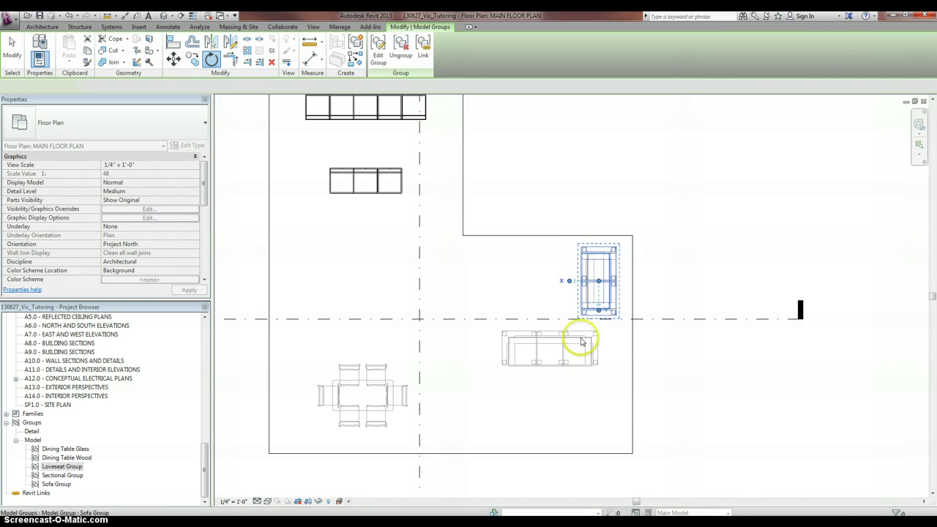
Step: Rotate the Sofa Group 180° and move it down and left into position
{"action": "left_click", "coordinate": [583, 352]}
{"action": "key", "text": "r"}
{"action": "key", "text": "o"}
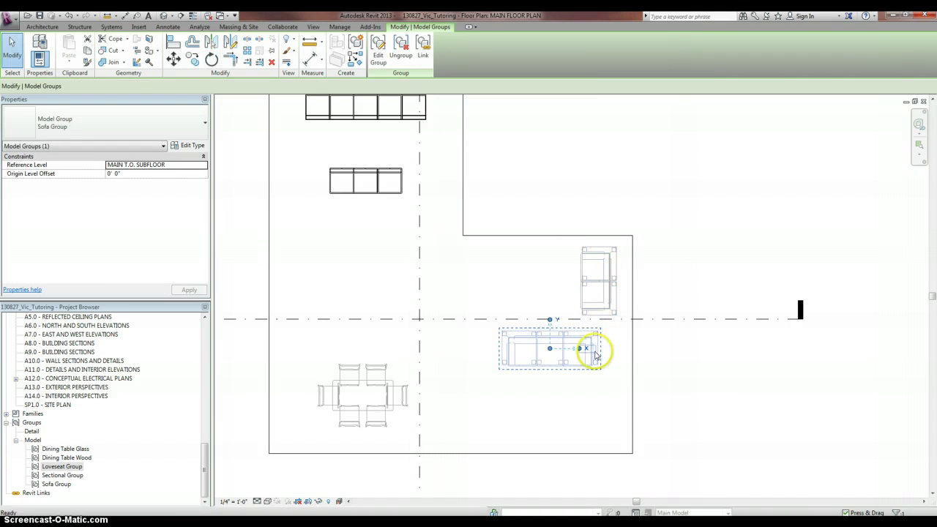
{"action": "left_click", "coordinate": [623, 345]}
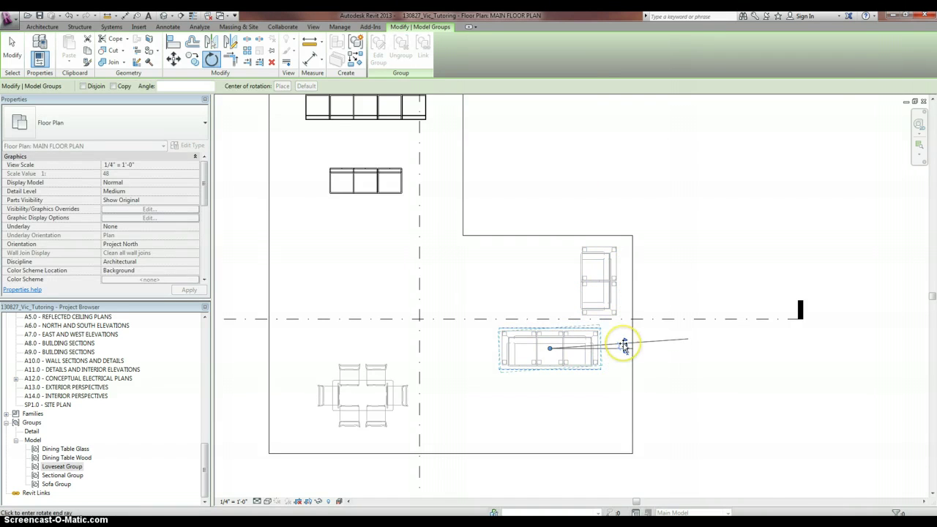
{"action": "key", "text": "Return"}
{"action": "left_click_drag", "start_coordinate": [598, 372], "coordinate": [571, 378]}
{"action": "left_click", "coordinate": [529, 293]}
{"action": "scroll", "coordinate": [529, 297], "scroll_direction": "down", "scroll_amount": 1}
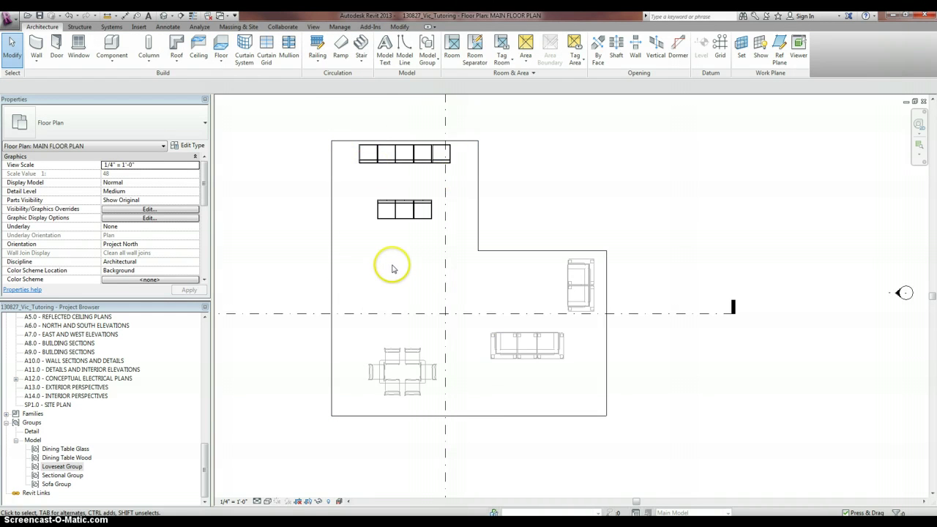
Step: Start a stair with Base Level MAIN T.O. SUBFLOOR and Top Level UPPER T.O. SUBFLOOR
{"action": "scroll", "coordinate": [392, 268], "scroll_direction": "up", "scroll_amount": 1}
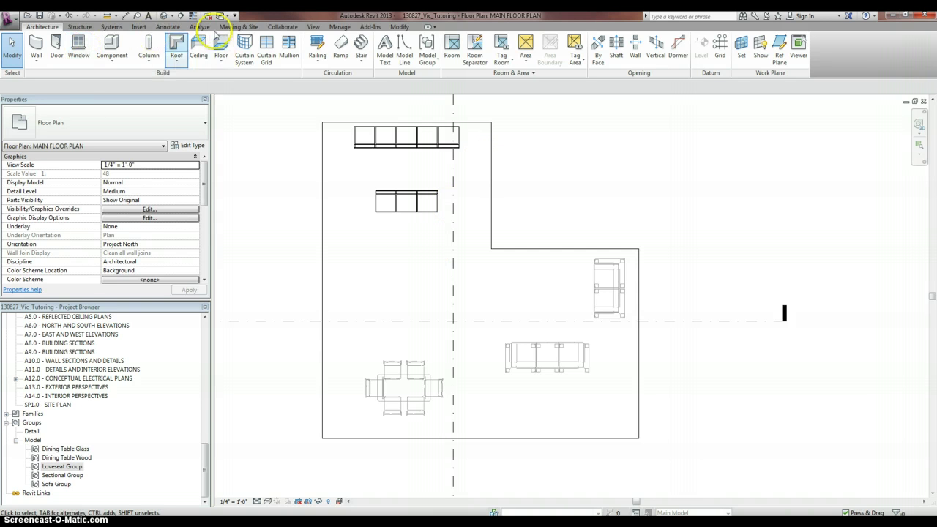
{"action": "left_click", "coordinate": [361, 46]}
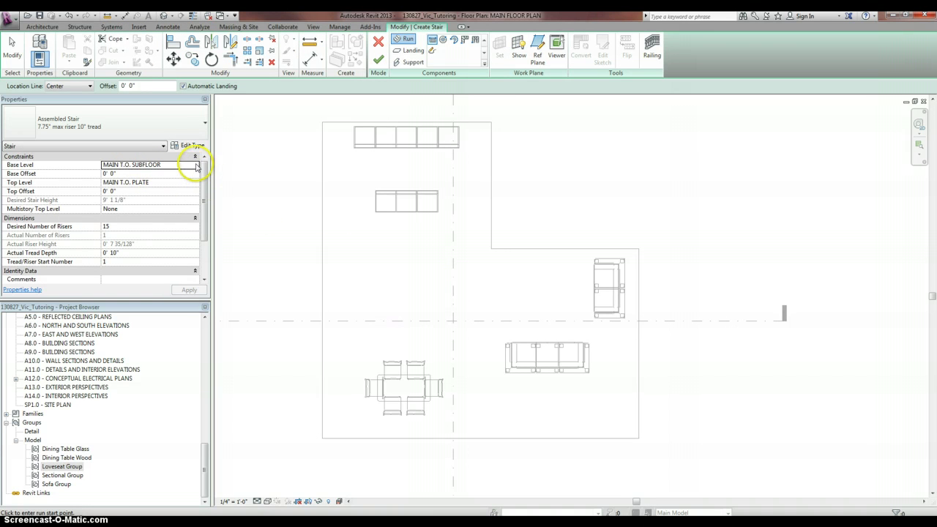
{"action": "left_click", "coordinate": [196, 167]}
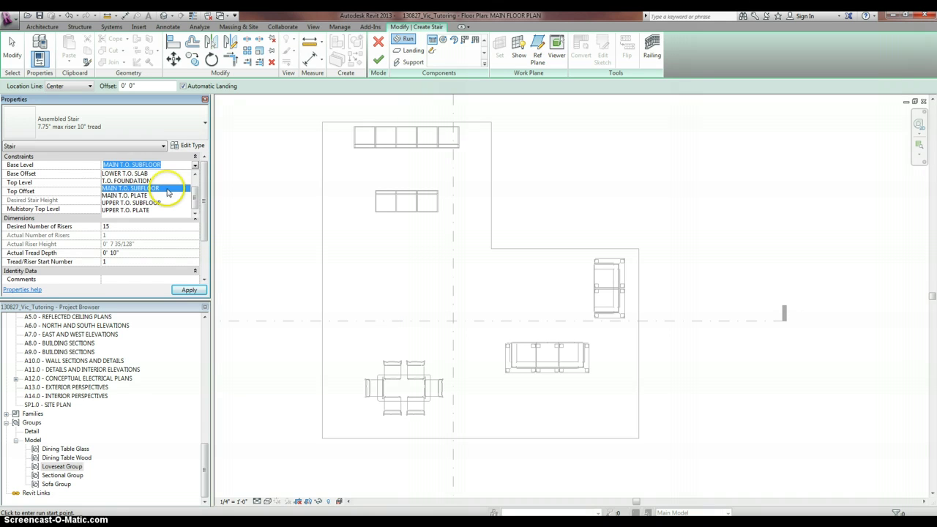
{"action": "left_click", "coordinate": [168, 190]}
{"action": "left_click", "coordinate": [168, 183]}
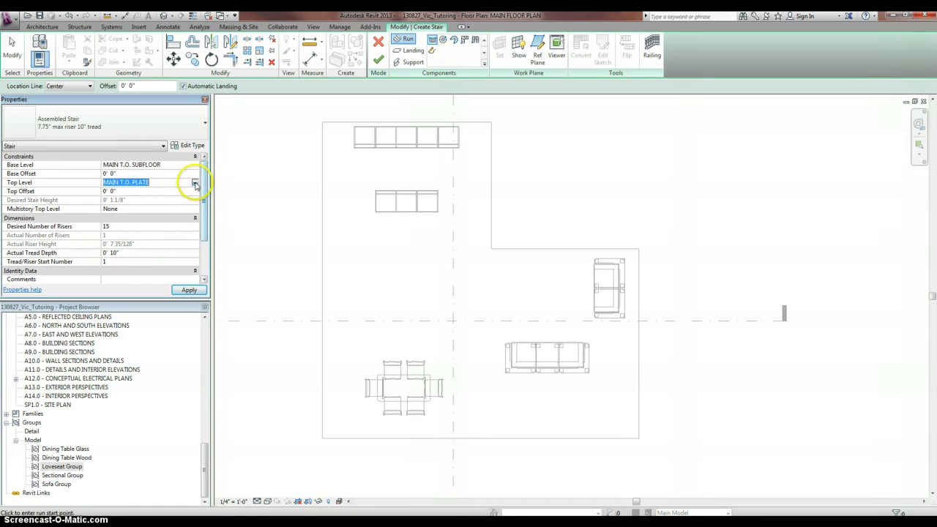
{"action": "left_click", "coordinate": [196, 184]}
{"action": "left_click_drag", "start_coordinate": [196, 214], "coordinate": [197, 225]}
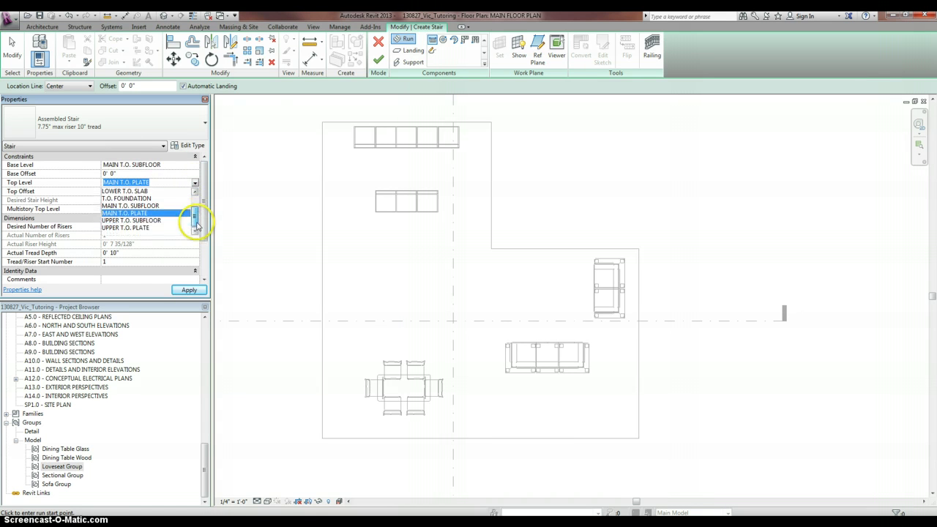
{"action": "left_click", "coordinate": [154, 221]}
{"action": "scroll", "coordinate": [459, 286], "scroll_direction": "up", "scroll_amount": 2}
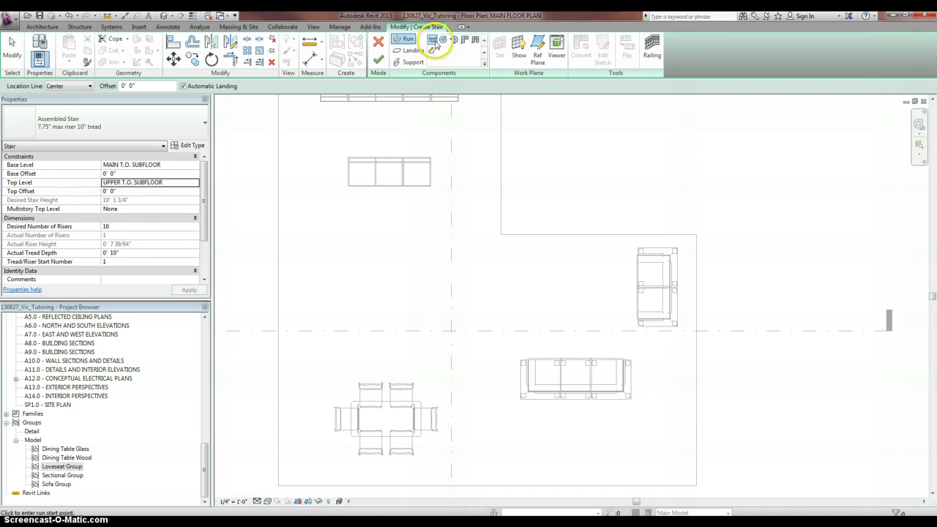
Step: Draw two side-by-side 8-riser stair runs in opposite directions for all 16 risers
{"action": "left_click", "coordinate": [413, 296]}
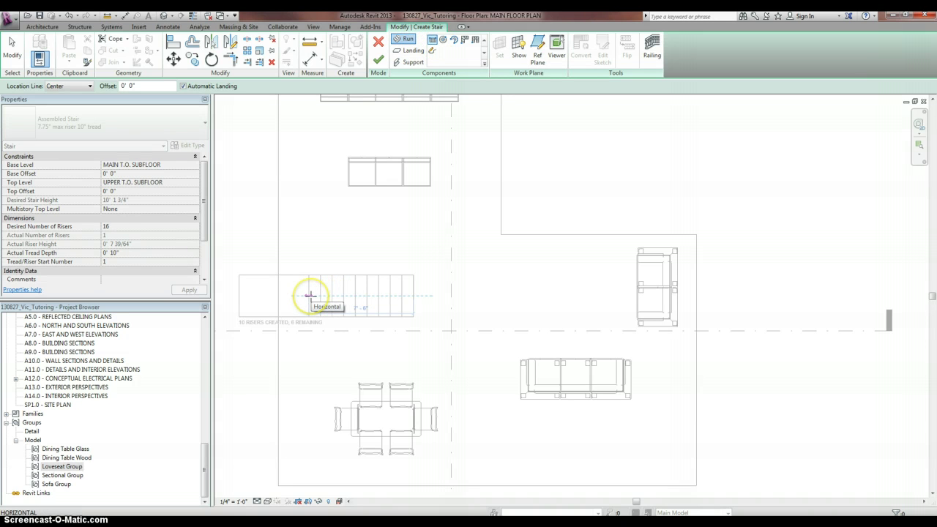
{"action": "scroll", "coordinate": [313, 296], "scroll_direction": "down", "scroll_amount": 1}
{"action": "scroll", "coordinate": [342, 297], "scroll_direction": "down", "scroll_amount": 1}
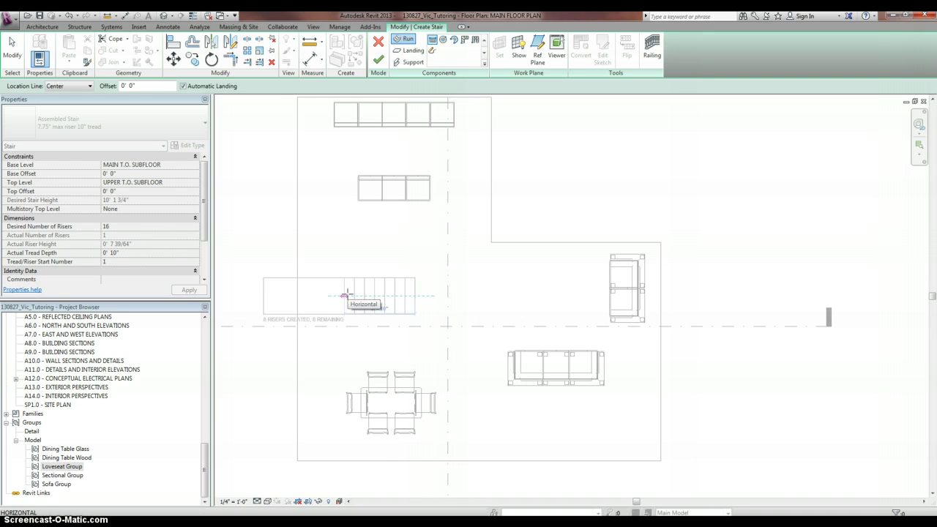
{"action": "scroll", "coordinate": [344, 295], "scroll_direction": "up", "scroll_amount": 1}
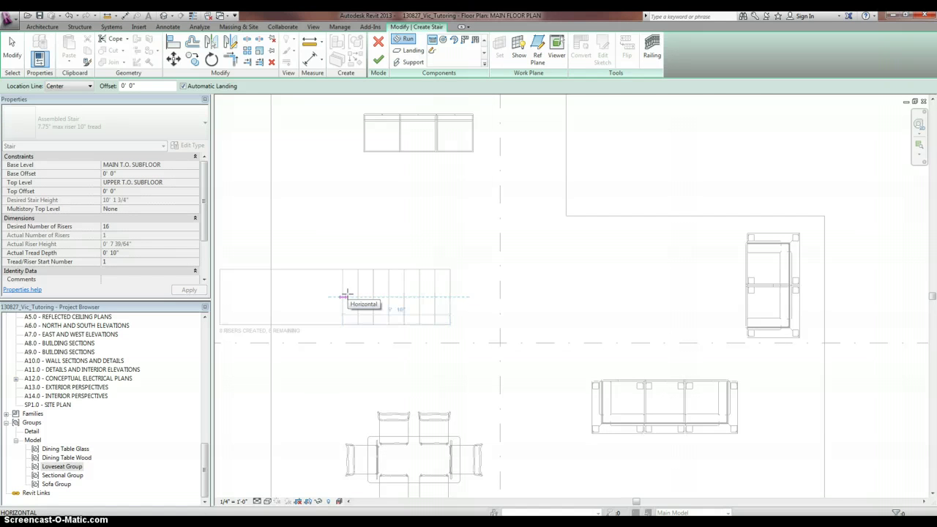
{"action": "left_click", "coordinate": [344, 258]}
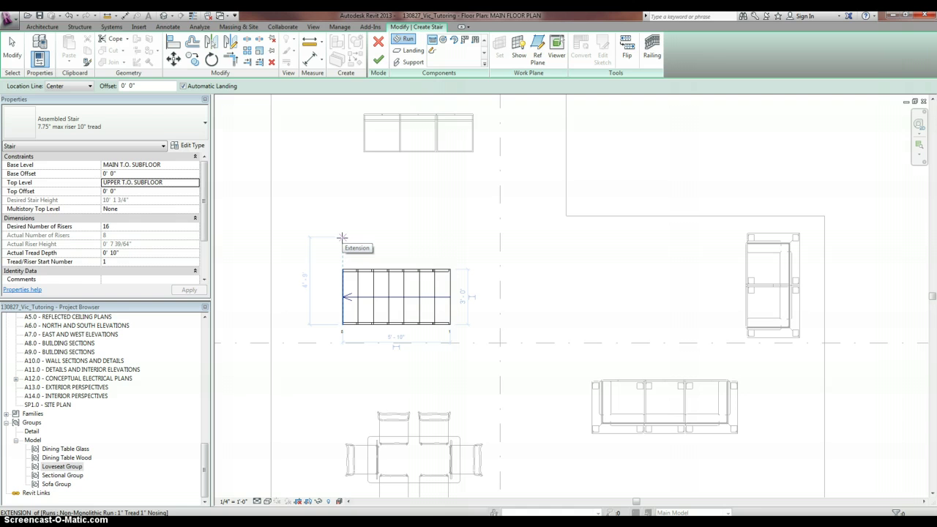
{"action": "left_click_drag", "start_coordinate": [341, 241], "coordinate": [449, 241]}
{"action": "left_click", "coordinate": [449, 240]}
{"action": "key", "text": "Escape"}
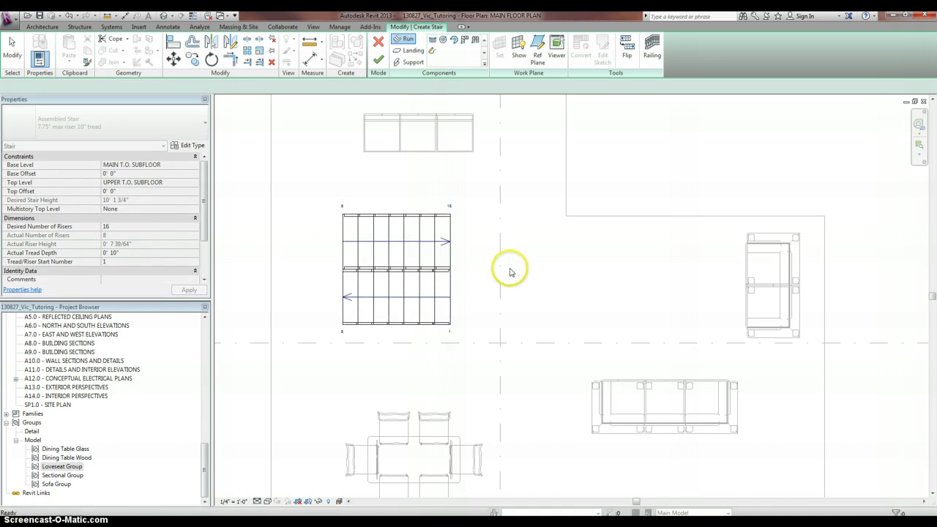
{"action": "left_click", "coordinate": [411, 51]}
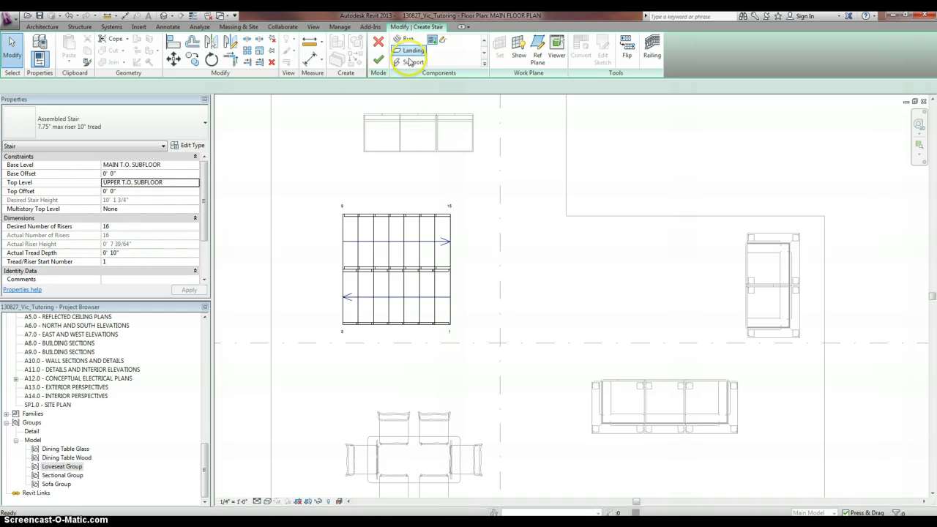
Step: Sketch a custom 3'-0" landing outline connecting the two stair runs
{"action": "left_click", "coordinate": [443, 41]}
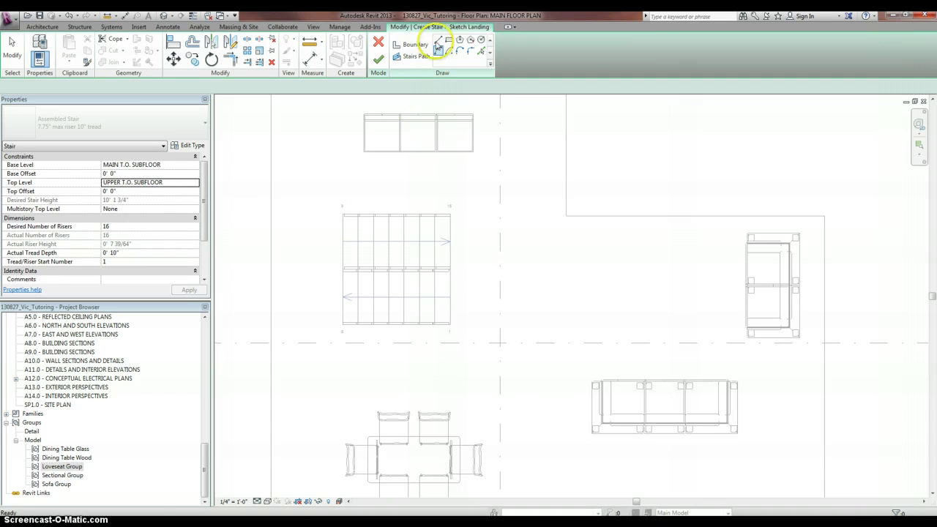
{"action": "left_click", "coordinate": [341, 213]}
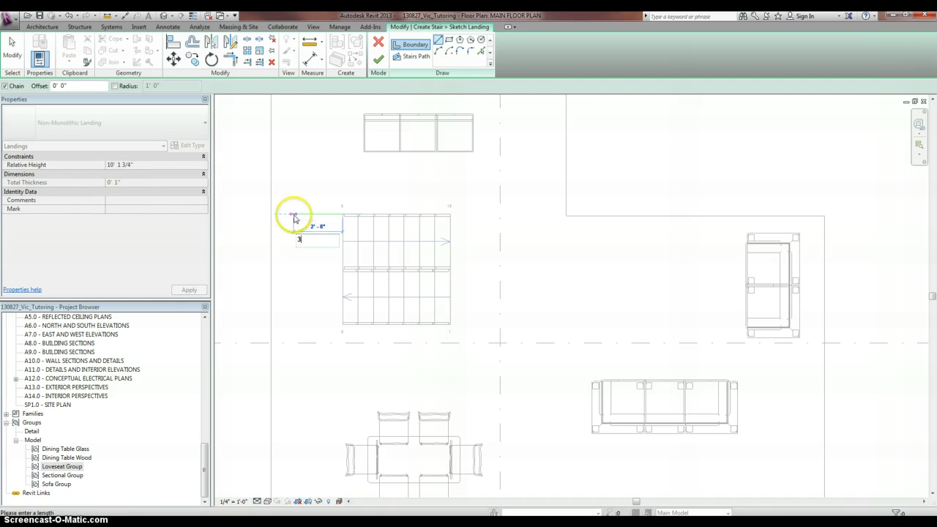
{"action": "type", "text": "3"}
{"action": "key", "text": "Return"}
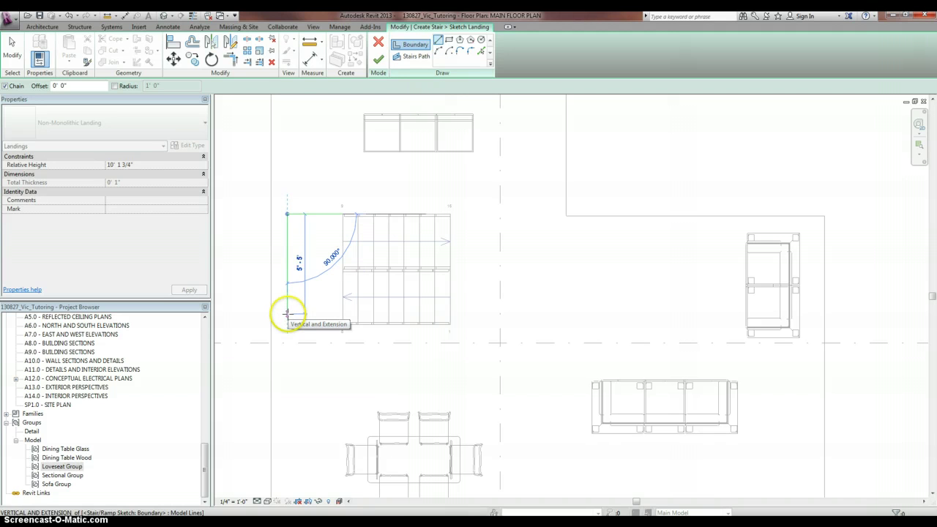
{"action": "left_click", "coordinate": [287, 323]}
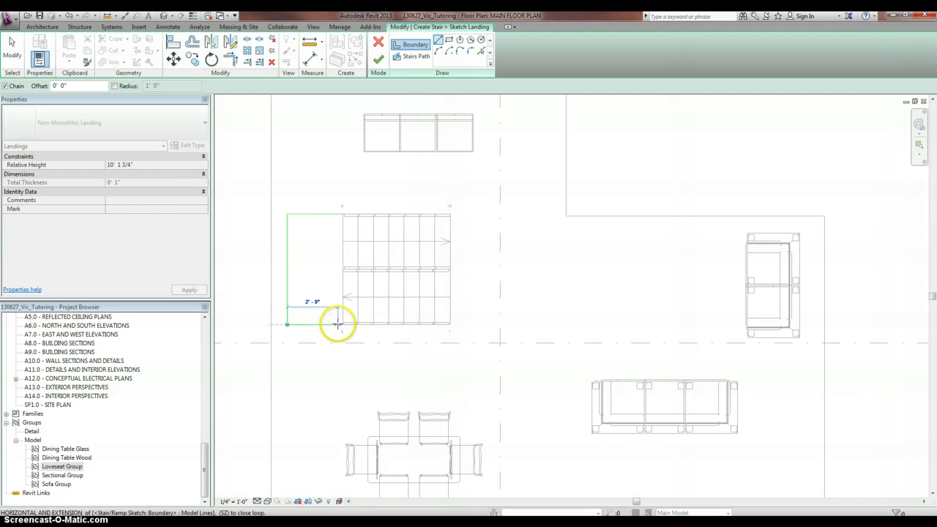
{"action": "left_click", "coordinate": [341, 323]}
{"action": "left_click", "coordinate": [342, 213]}
Step: Finish the stair edit mode and deselect the completed stair
{"action": "left_click", "coordinate": [379, 61]}
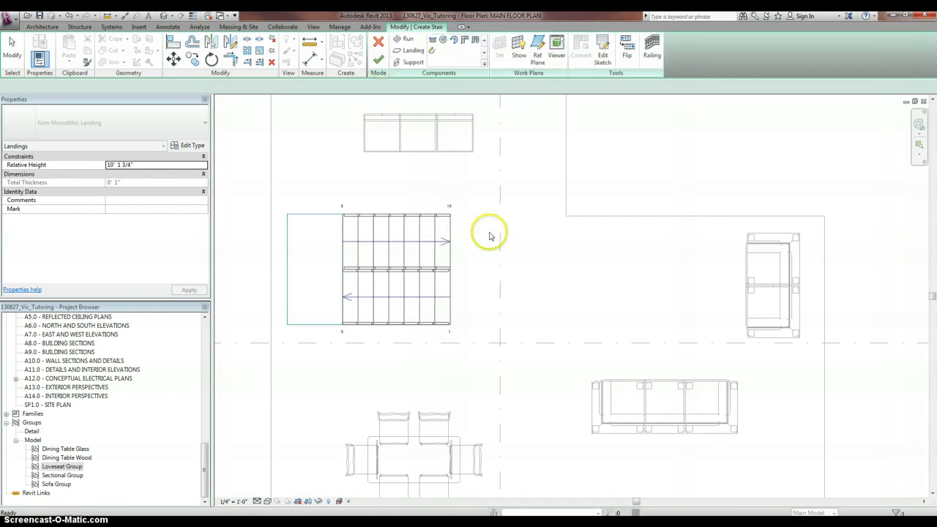
{"action": "left_click", "coordinate": [378, 61]}
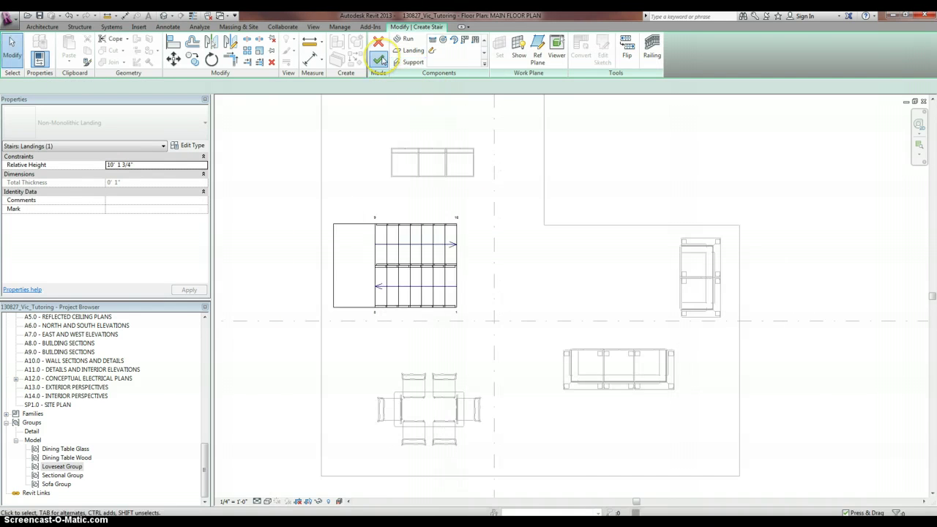
{"action": "left_click", "coordinate": [538, 326]}
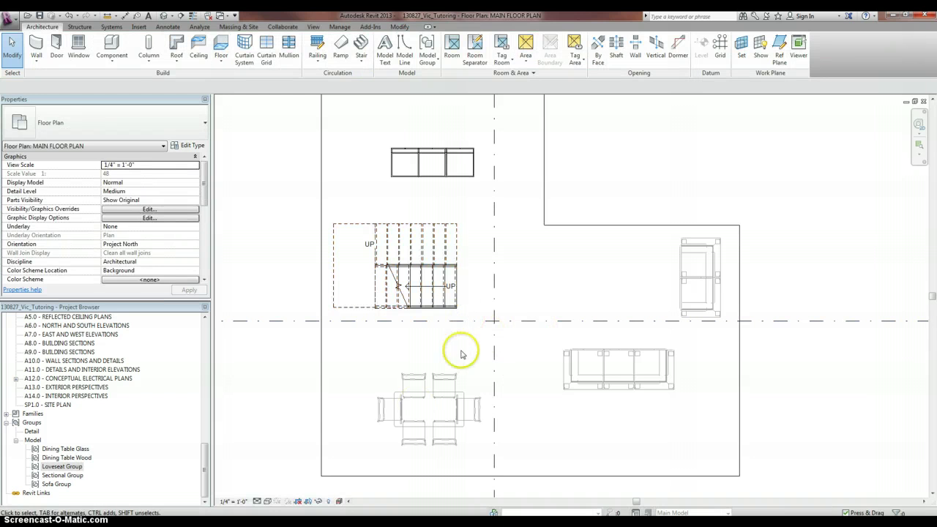
Step: Move the building section line so it cuts through the stair
{"action": "left_click", "coordinate": [476, 322]}
{"action": "scroll", "coordinate": [476, 322], "scroll_direction": "down", "scroll_amount": 3}
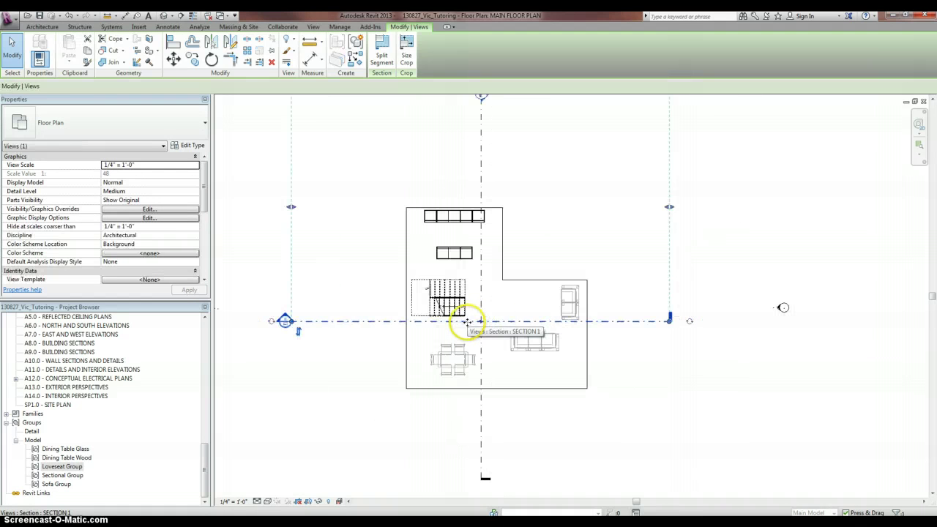
{"action": "left_click_drag", "start_coordinate": [495, 319], "coordinate": [501, 310]}
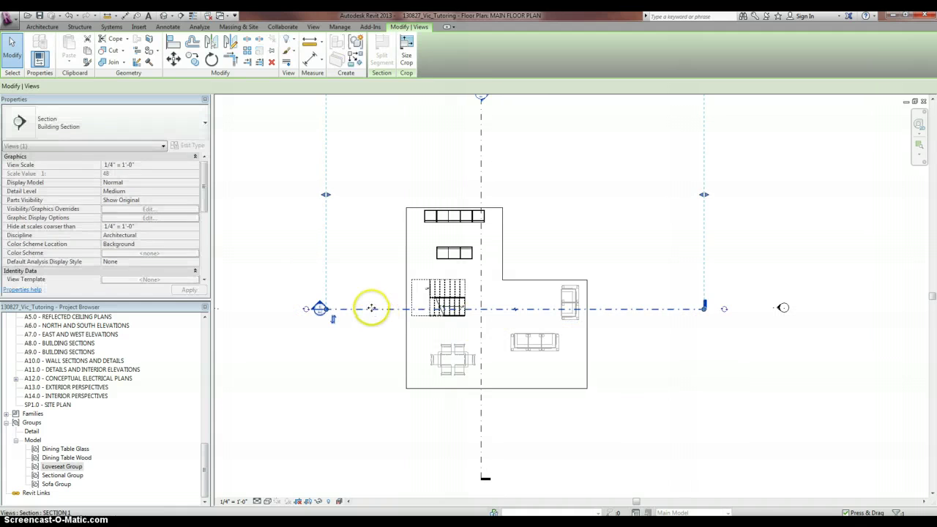
Step: Go to the SECTION 1 view and select the stair there
{"action": "right_click", "coordinate": [370, 310]}
{"action": "left_click", "coordinate": [432, 113]}
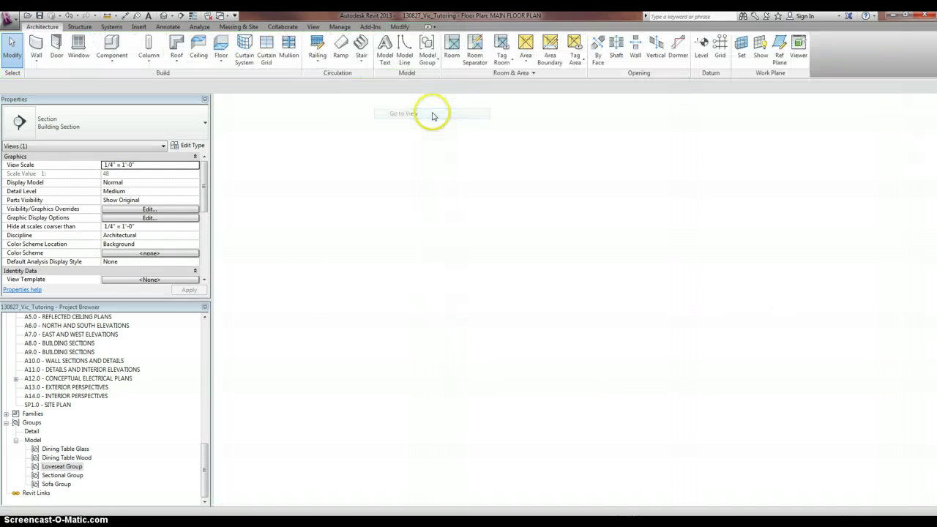
{"action": "scroll", "coordinate": [574, 346], "scroll_direction": "up", "scroll_amount": 3}
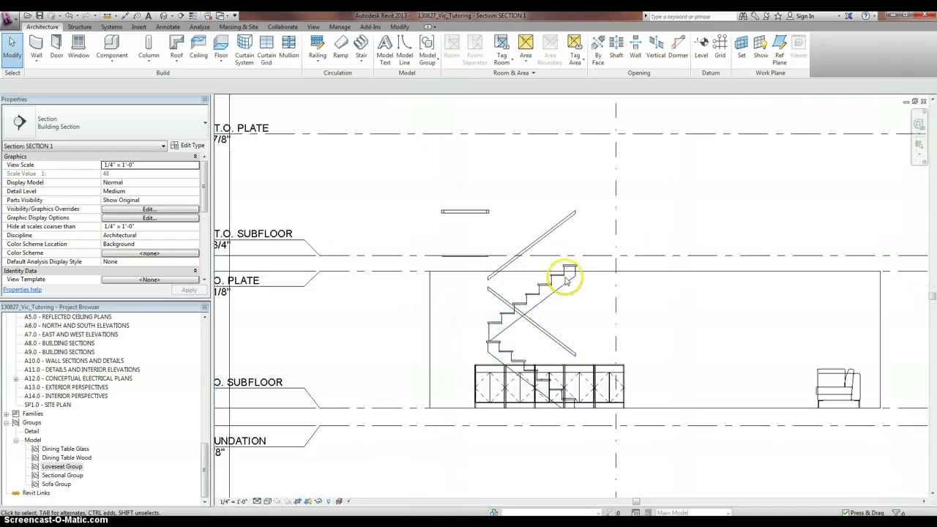
{"action": "scroll", "coordinate": [566, 419], "scroll_direction": "down", "scroll_amount": 1}
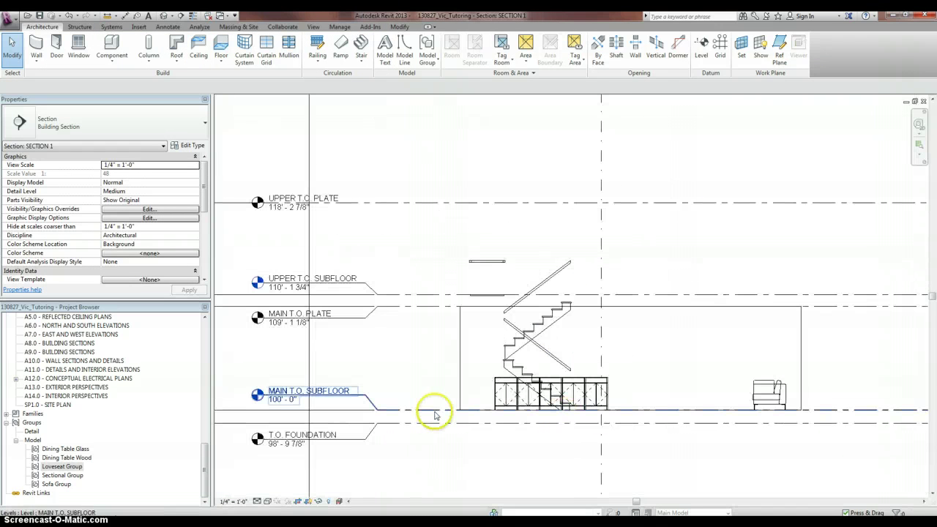
{"action": "scroll", "coordinate": [568, 305], "scroll_direction": "up", "scroll_amount": 1}
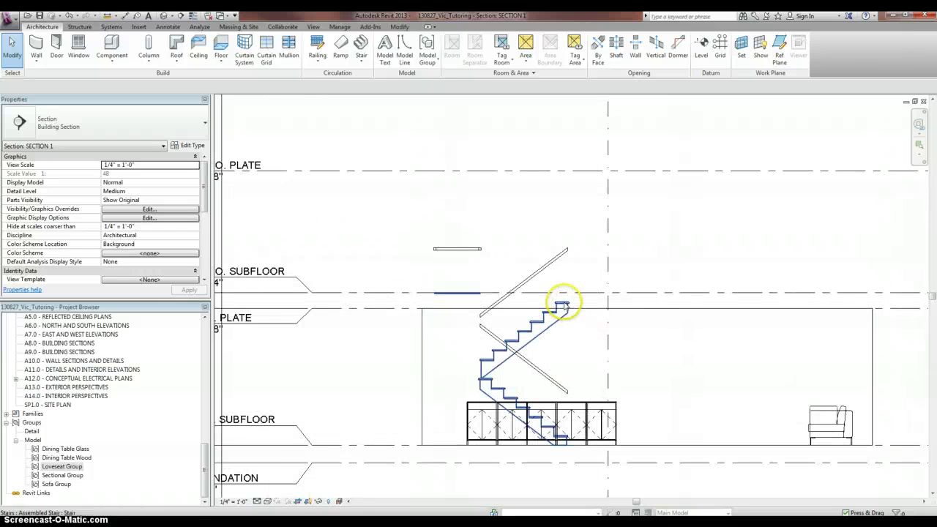
{"action": "scroll", "coordinate": [565, 306], "scroll_direction": "down", "scroll_amount": 1}
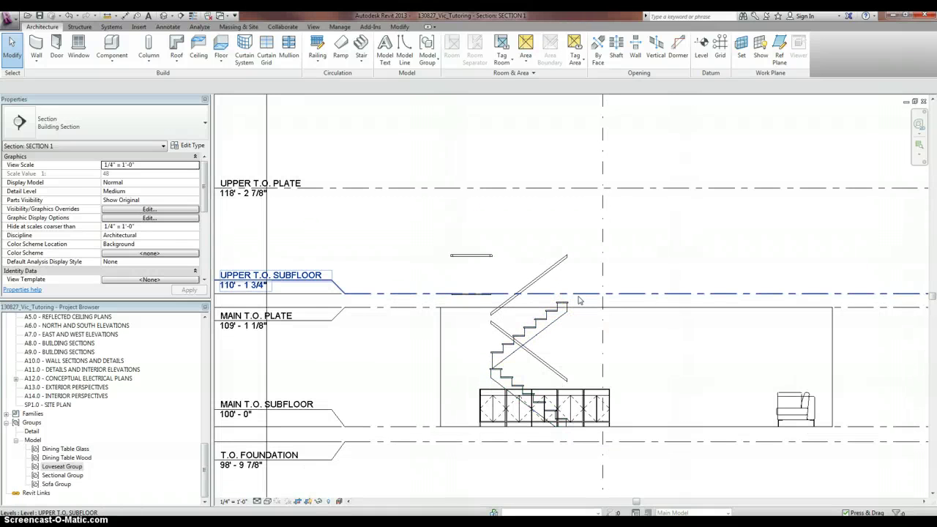
{"action": "scroll", "coordinate": [578, 300], "scroll_direction": "up", "scroll_amount": 2}
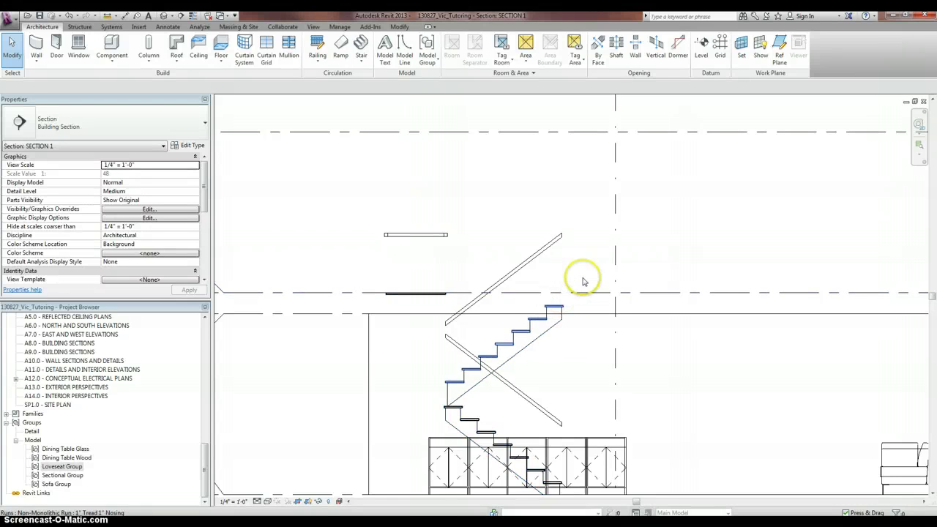
{"action": "scroll", "coordinate": [599, 286], "scroll_direction": "down", "scroll_amount": 1}
{"action": "left_click", "coordinate": [432, 295]}
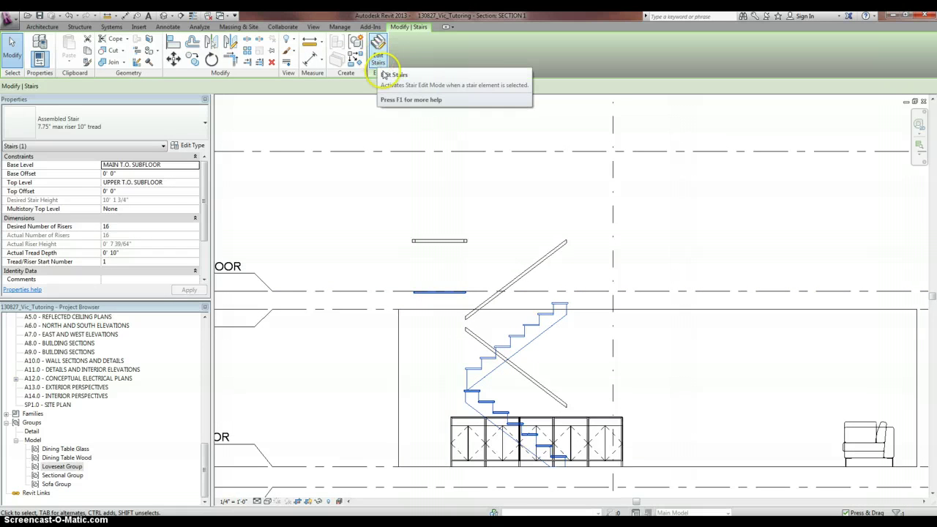
Step: Set the stair landing's Relative Height to 5' 0 7/8" and finish editing the stair
{"action": "left_click", "coordinate": [379, 59]}
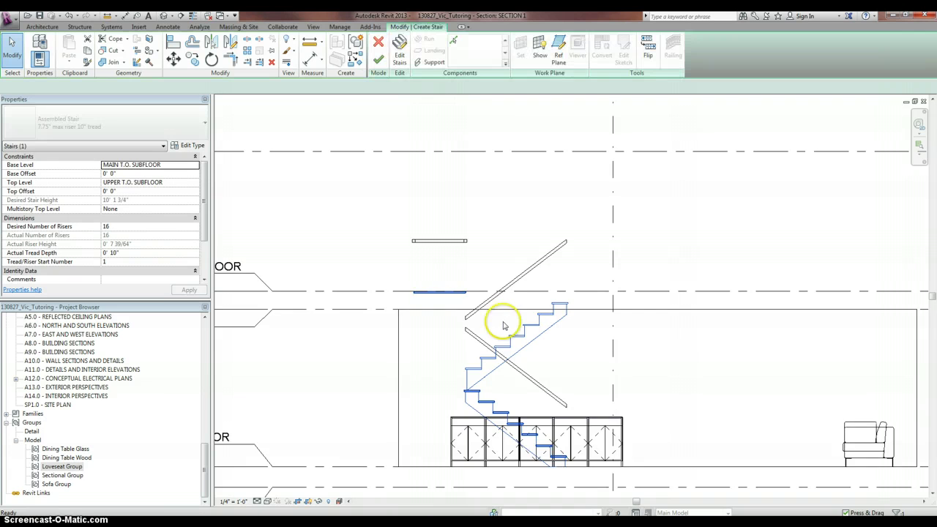
{"action": "left_click", "coordinate": [448, 292]}
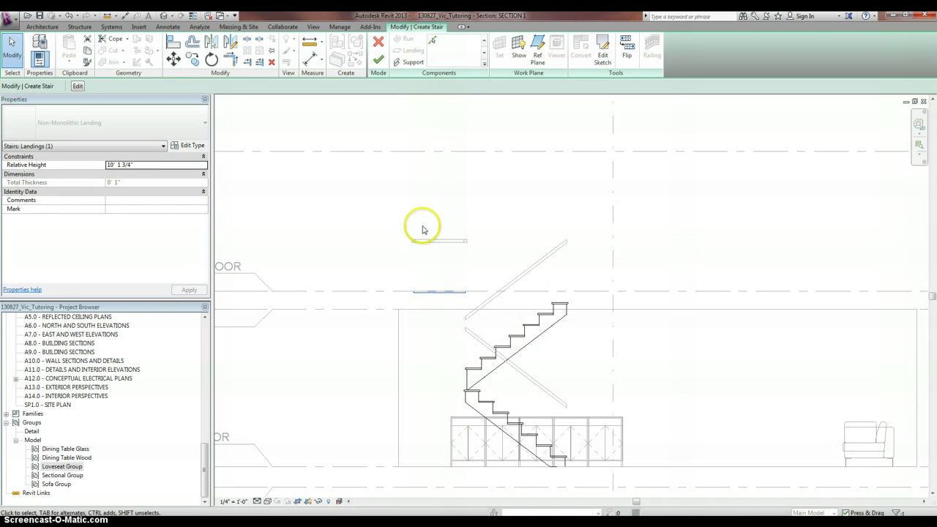
{"action": "left_click", "coordinate": [169, 167]}
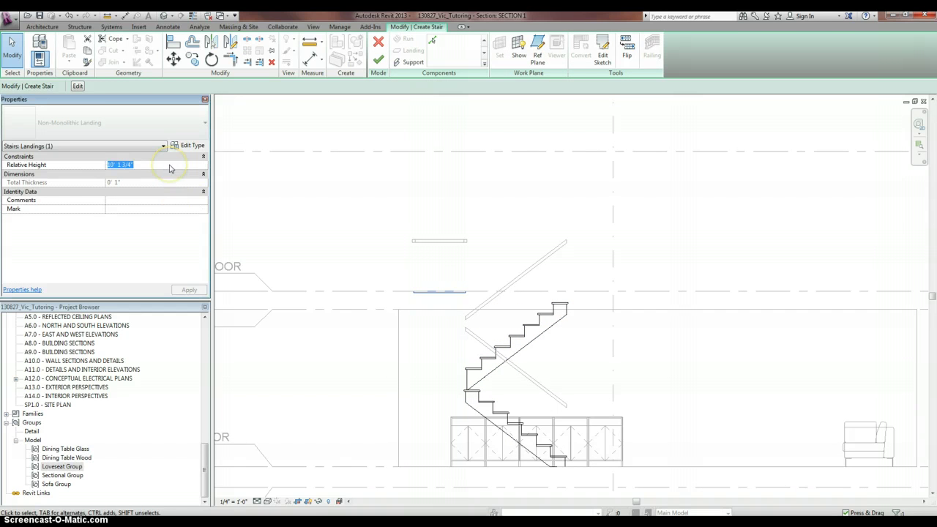
{"action": "left_click", "coordinate": [189, 290]}
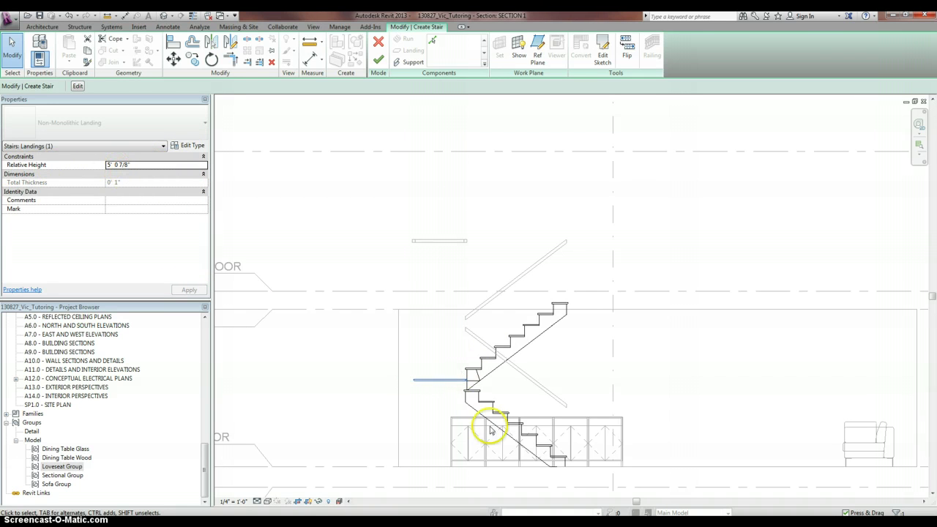
{"action": "scroll", "coordinate": [491, 430], "scroll_direction": "up", "scroll_amount": 2}
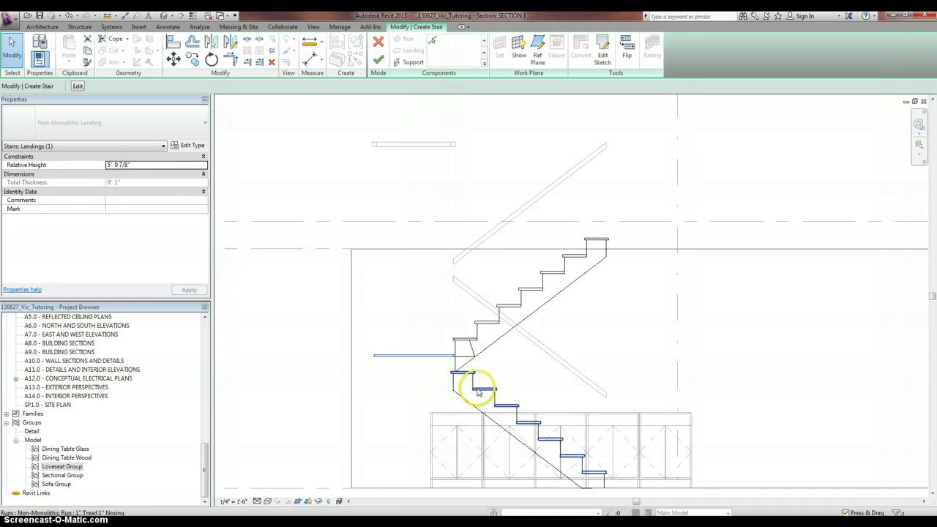
{"action": "scroll", "coordinate": [475, 384], "scroll_direction": "down", "scroll_amount": 1}
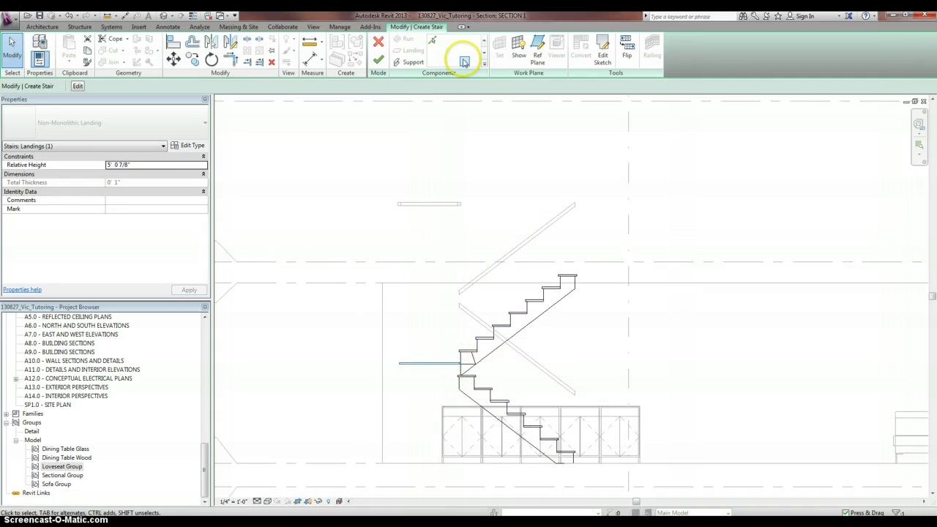
{"action": "left_click", "coordinate": [377, 61]}
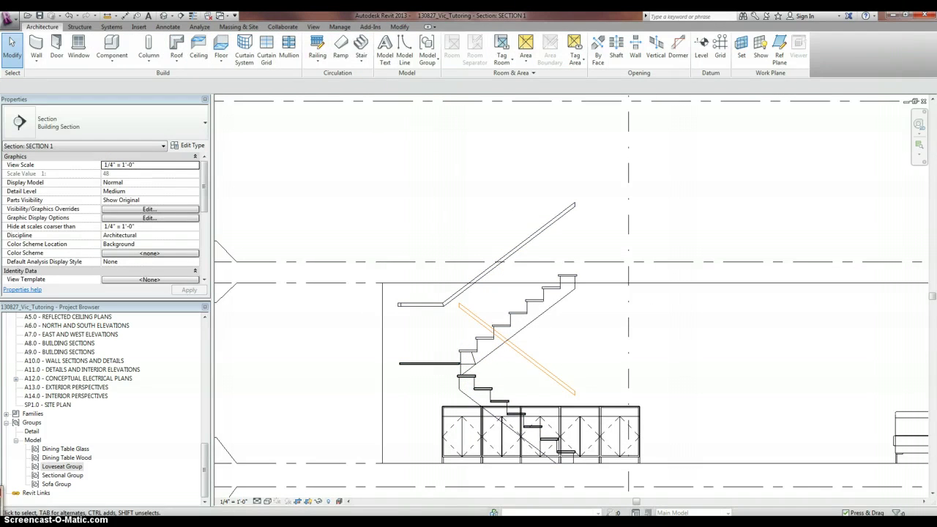
Step: Switch back to the MAIN FLOOR PLAN view from the Project Browser
{"action": "scroll", "coordinate": [320, 286], "scroll_direction": "down", "scroll_amount": 2}
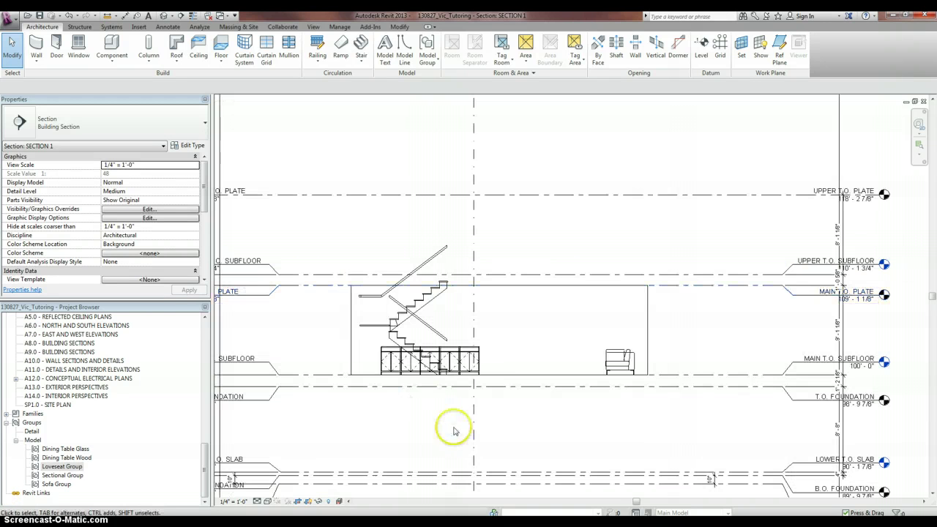
{"action": "scroll", "coordinate": [362, 355], "scroll_direction": "up", "scroll_amount": 2}
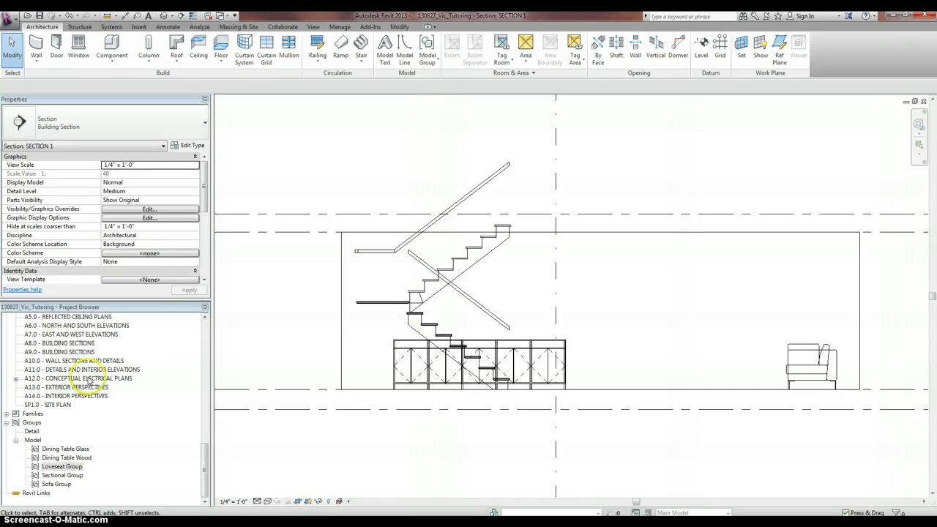
{"action": "left_click_drag", "start_coordinate": [207, 458], "coordinate": [192, 322]}
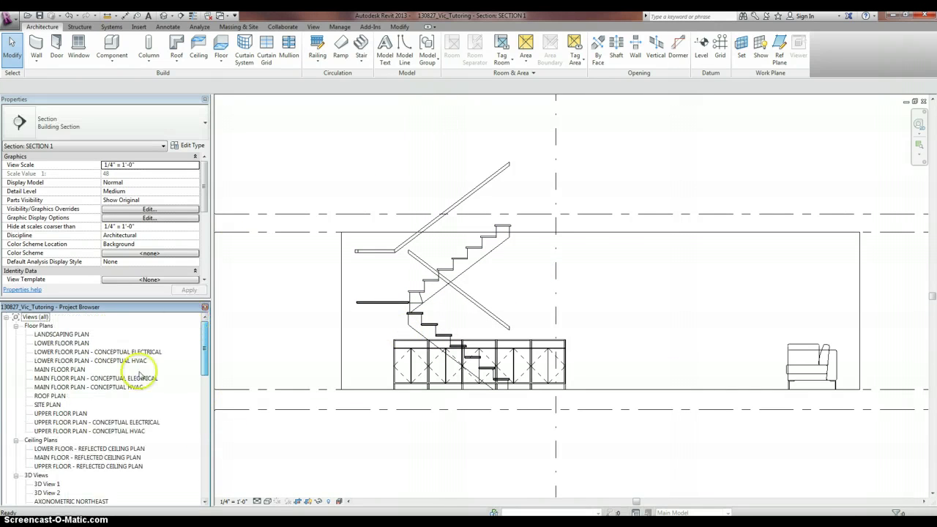
{"action": "left_click", "coordinate": [65, 369]}
{"action": "double_click", "coordinate": [65, 370]}
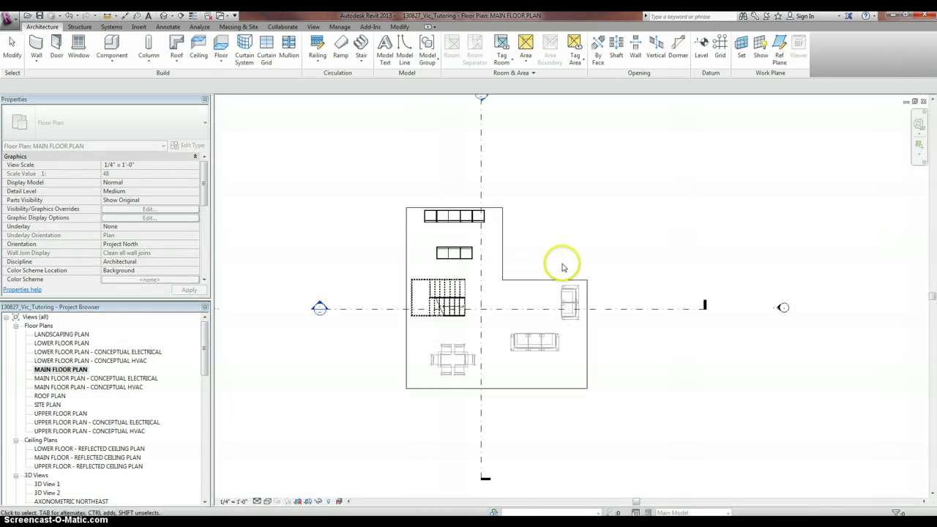
Step: Drag the stair slightly downward within the L-shaped building outline
{"action": "left_click", "coordinate": [424, 277]}
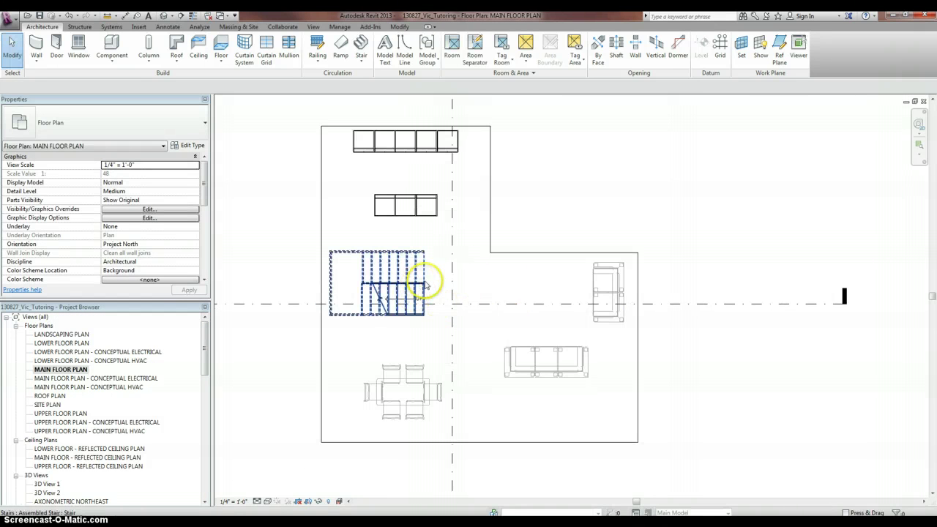
{"action": "scroll", "coordinate": [425, 272], "scroll_direction": "up", "scroll_amount": 2}
{"action": "left_click_drag", "start_coordinate": [425, 272], "coordinate": [417, 313]}
{"action": "left_click", "coordinate": [488, 268]}
{"action": "scroll", "coordinate": [450, 275], "scroll_direction": "down", "scroll_amount": 2}
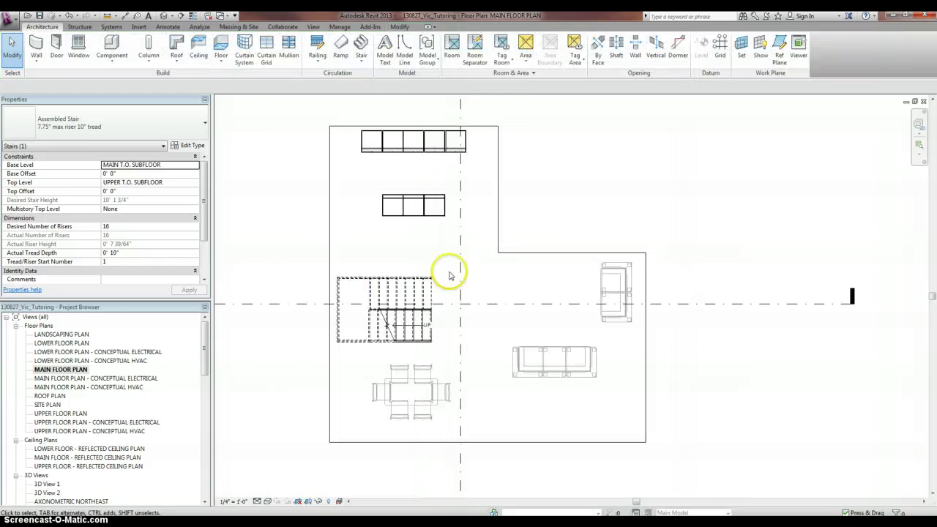
{"action": "scroll", "coordinate": [450, 274], "scroll_direction": "down", "scroll_amount": 2}
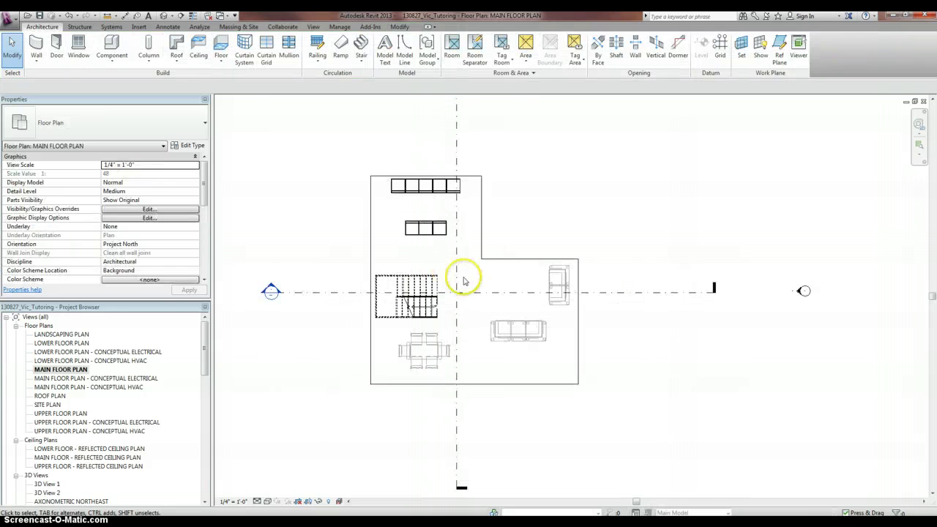
Step: Add a 30'-0" aligned dimension along the left wall using DI
{"action": "key", "text": "d"}
{"action": "key", "text": "i"}
{"action": "left_click", "coordinate": [415, 384]}
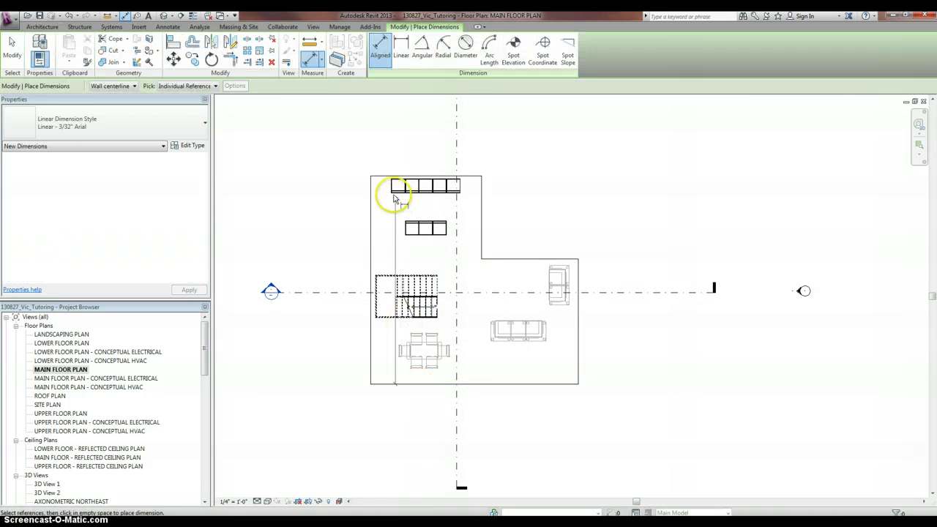
{"action": "left_click", "coordinate": [385, 177]}
{"action": "left_click", "coordinate": [354, 187]}
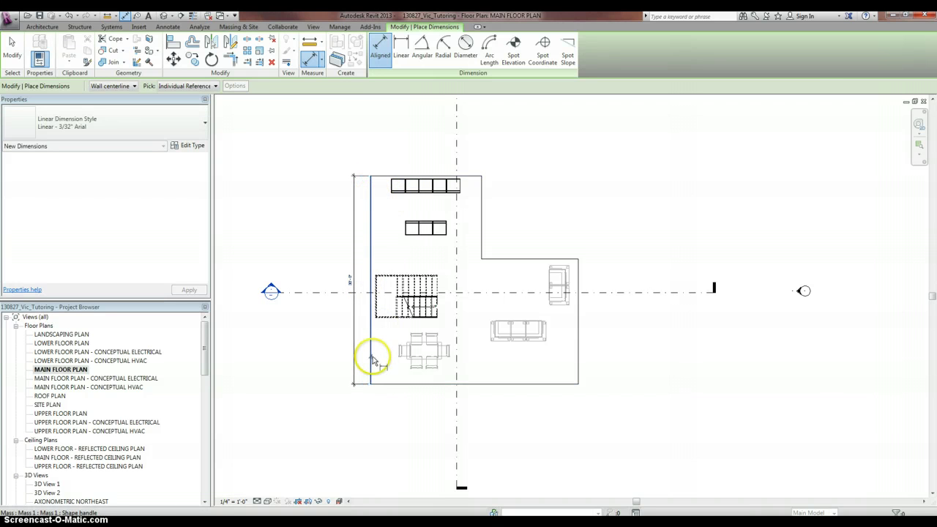
Step: Dimension the bottom wall at 30'-0" and the right wing at 18'-0"
{"action": "left_click", "coordinate": [577, 370]}
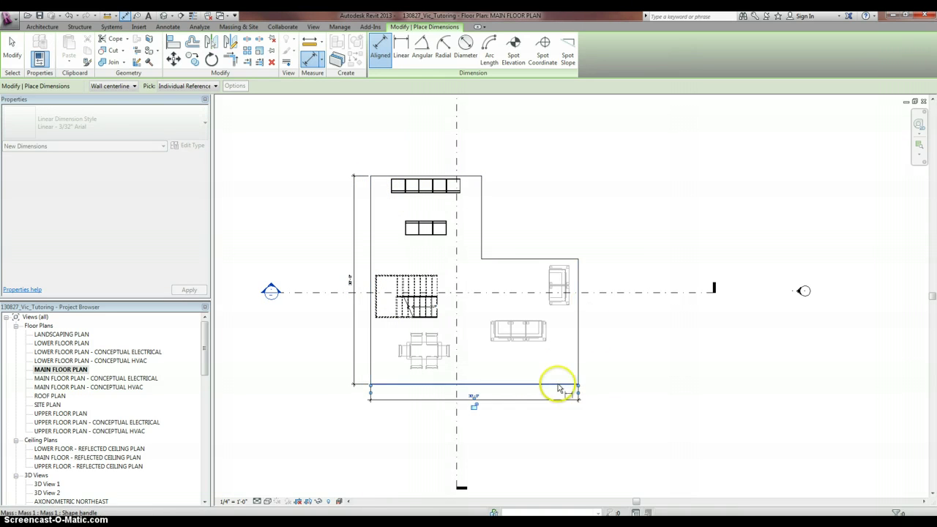
{"action": "left_click", "coordinate": [556, 397]}
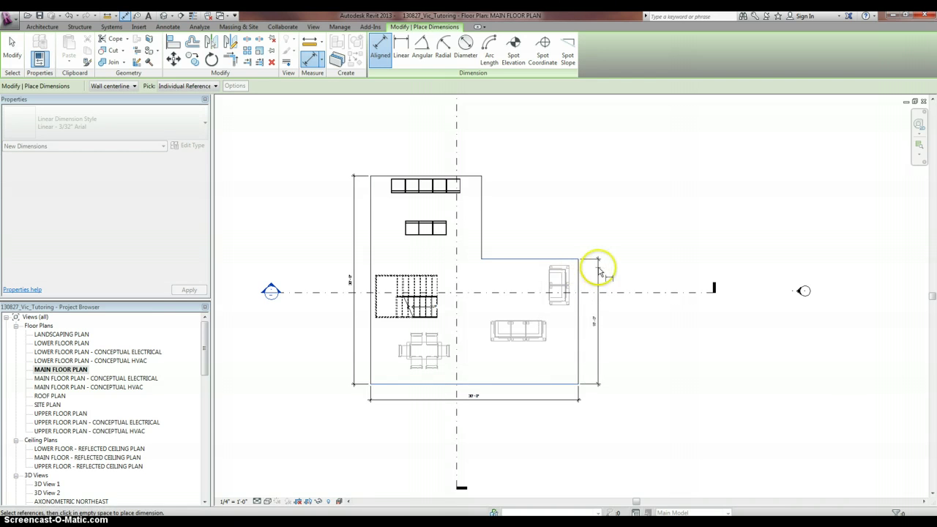
{"action": "left_click", "coordinate": [596, 266]}
{"action": "scroll", "coordinate": [481, 356], "scroll_direction": "up", "scroll_amount": 1}
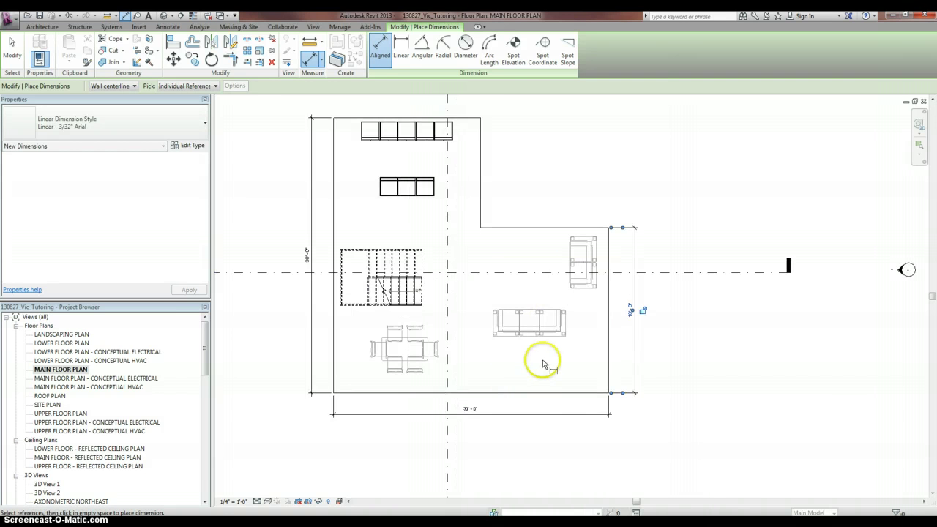
{"action": "scroll", "coordinate": [515, 386], "scroll_direction": "up", "scroll_amount": 1}
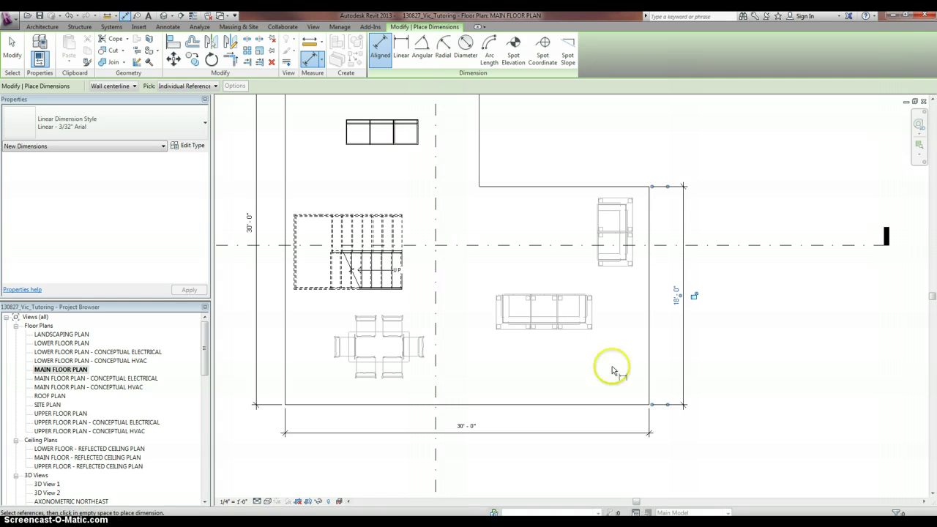
{"action": "scroll", "coordinate": [597, 391], "scroll_direction": "down", "scroll_amount": 1}
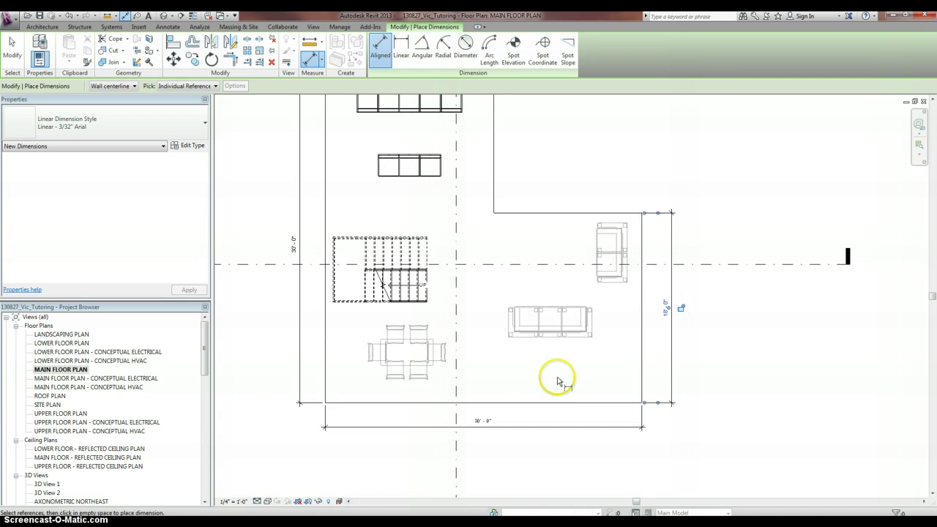
{"action": "scroll", "coordinate": [560, 380], "scroll_direction": "down", "scroll_amount": 2}
{"action": "scroll", "coordinate": [432, 260], "scroll_direction": "up", "scroll_amount": 1}
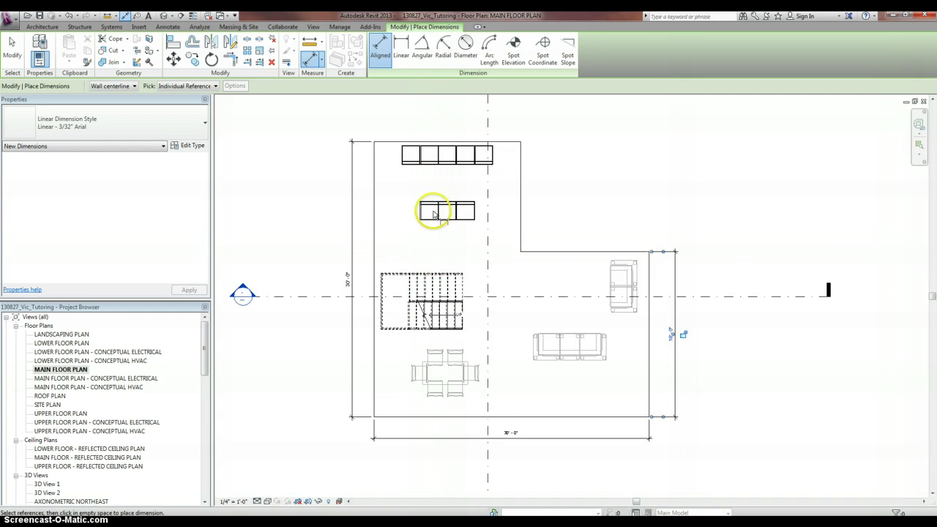
{"action": "left_click", "coordinate": [12, 46]}
Step: Change the main floor mass's 30'-0" length to 36' 0"
{"action": "left_click", "coordinate": [388, 142]}
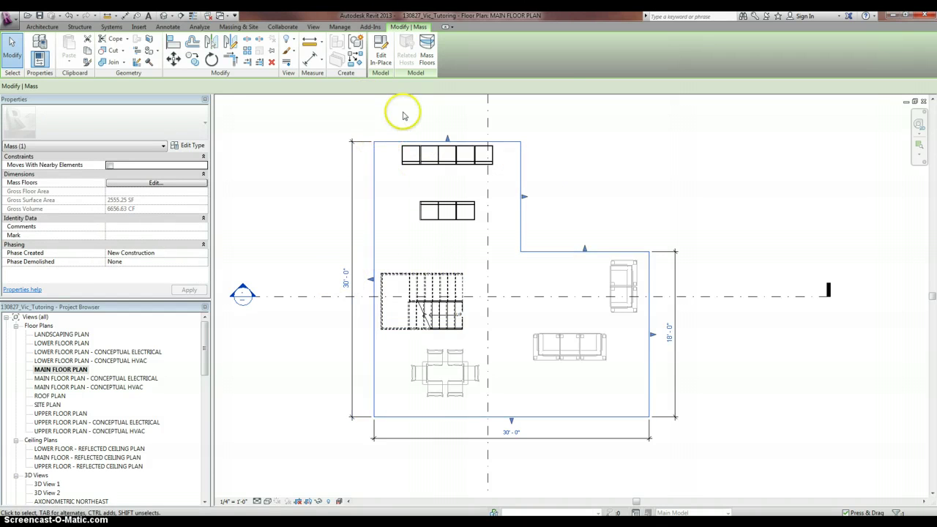
{"action": "left_click", "coordinate": [345, 277]}
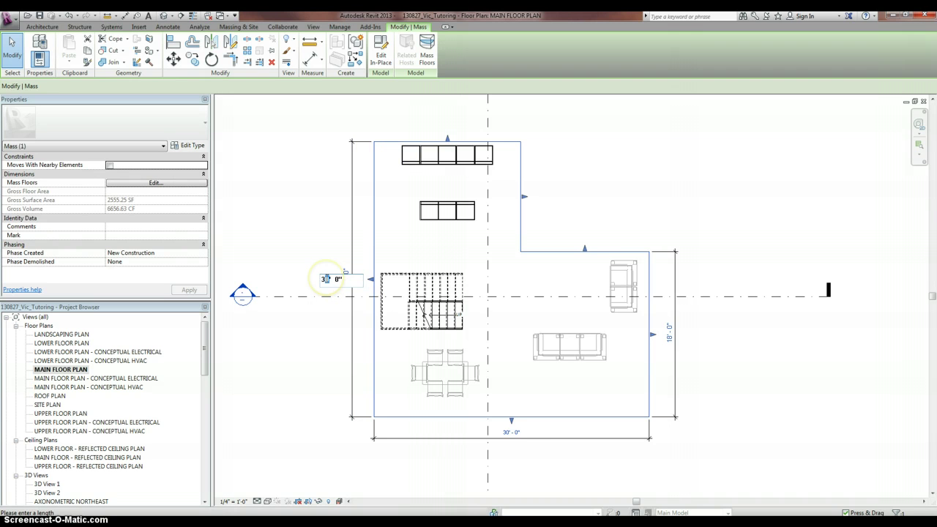
{"action": "type", "text": "36' 0\""}
{"action": "key", "text": "Return"}
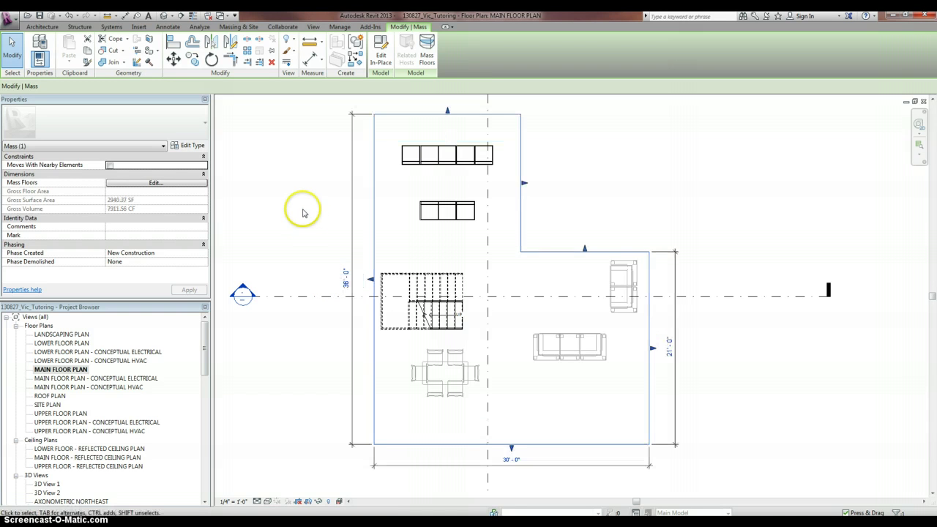
{"action": "left_click_drag", "start_coordinate": [393, 131], "coordinate": [501, 230]}
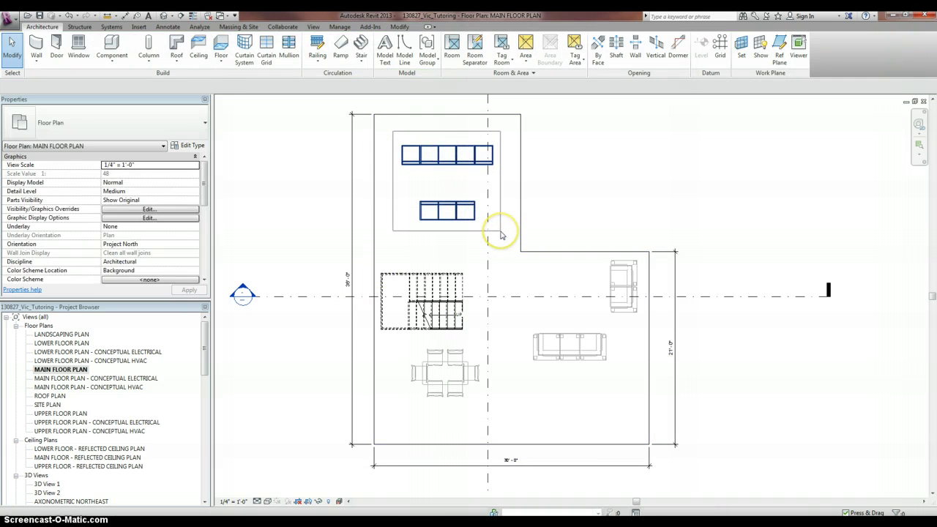
Step: Move the kitchen cabinets up against the top wall with MV
{"action": "key", "text": "m"}
{"action": "key", "text": "v"}
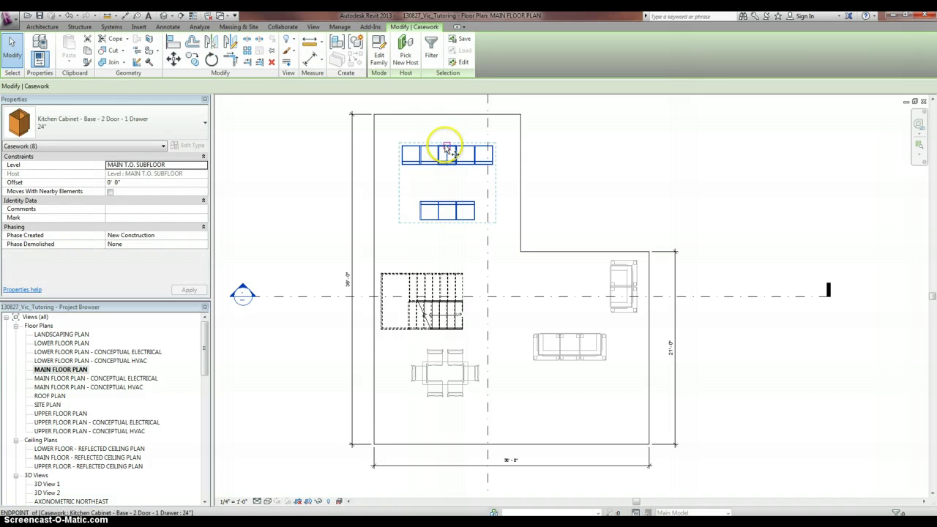
{"action": "left_click", "coordinate": [445, 147]}
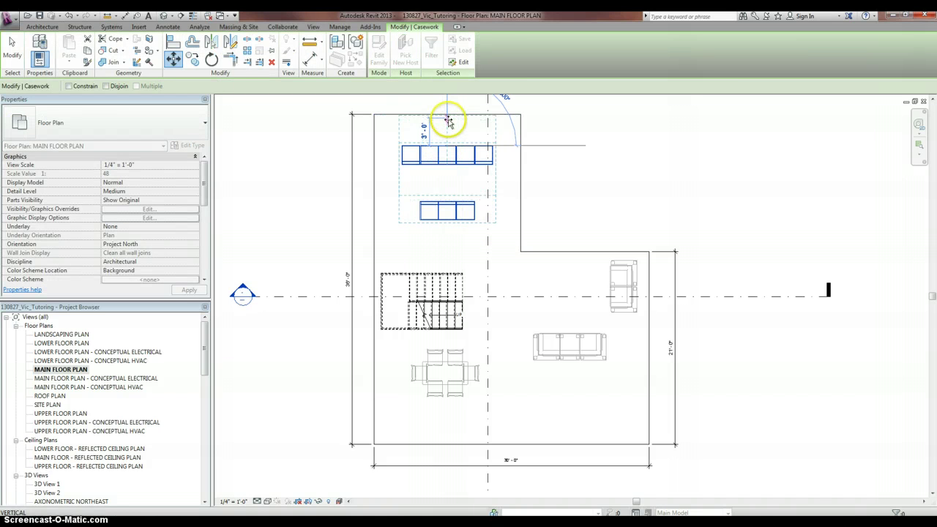
{"action": "left_click", "coordinate": [448, 120]}
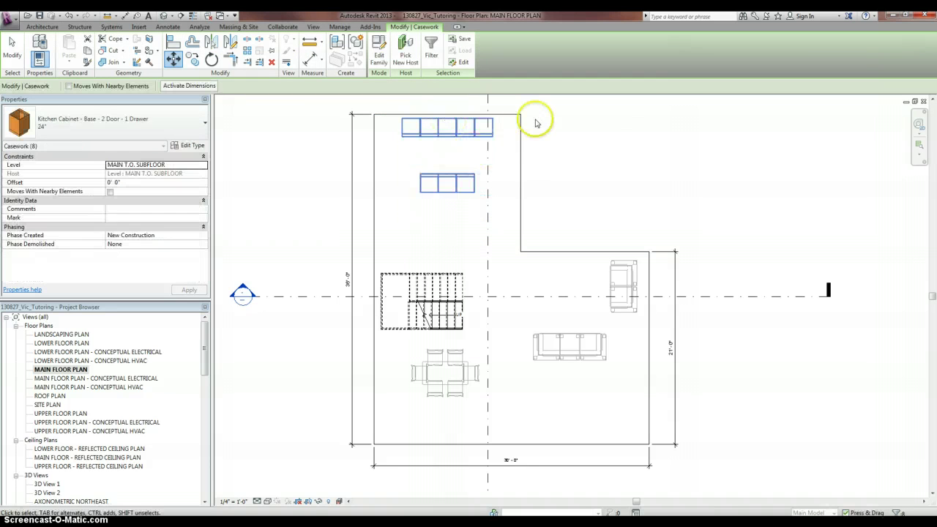
{"action": "left_click", "coordinate": [556, 168]}
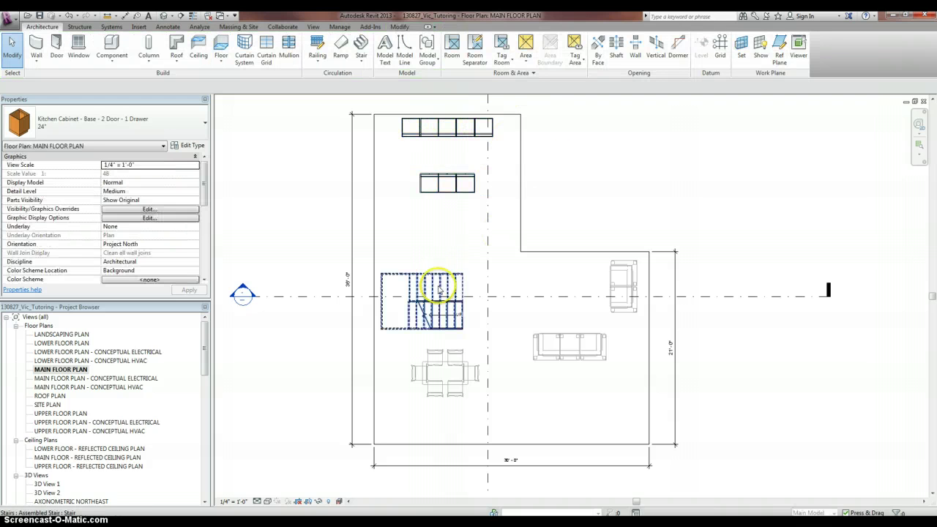
{"action": "left_click", "coordinate": [465, 399]}
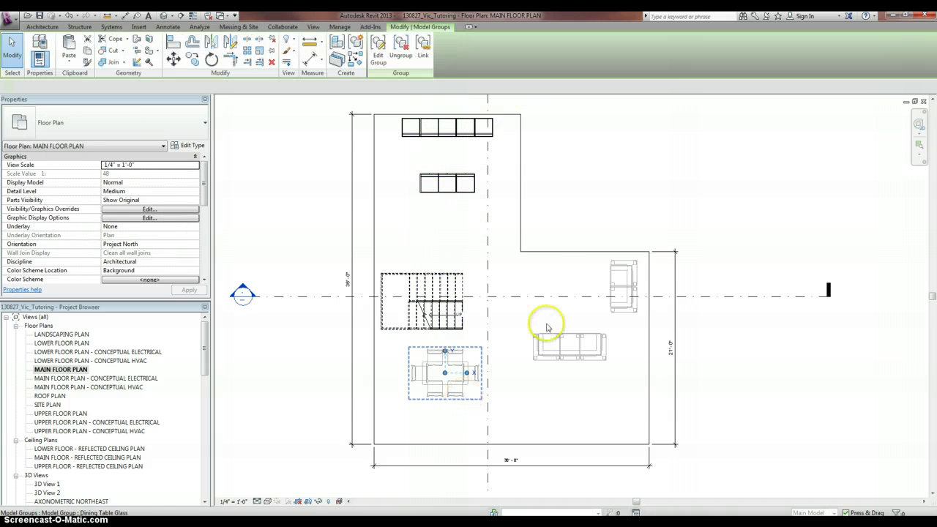
{"action": "left_click", "coordinate": [564, 259]}
Step: Edit the mass in place and add a 21'-0" aligned dimension beside the right wing
{"action": "left_click", "coordinate": [533, 126]}
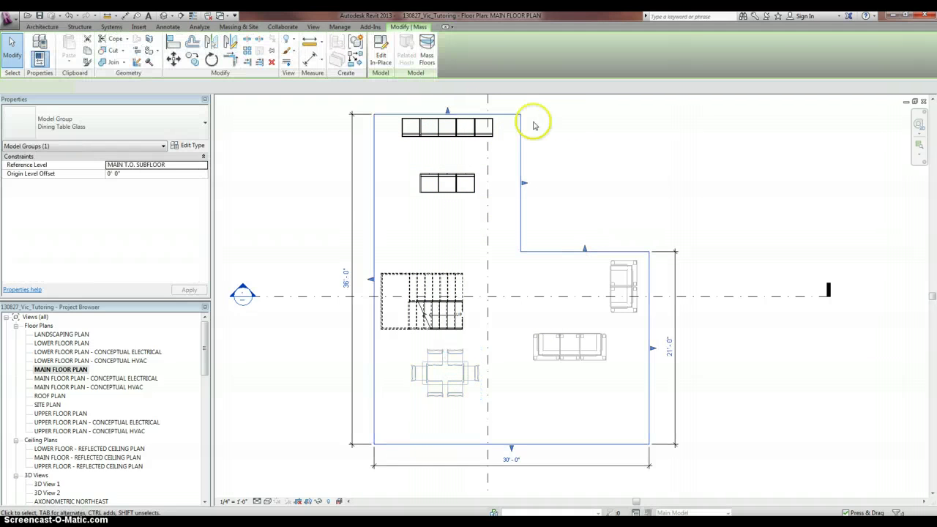
{"action": "left_click", "coordinate": [386, 58]}
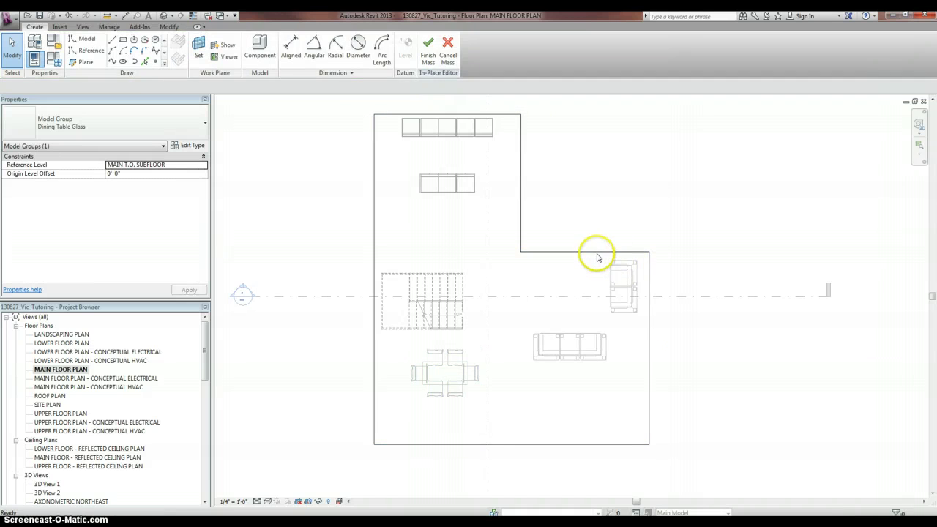
{"action": "left_click", "coordinate": [595, 253]}
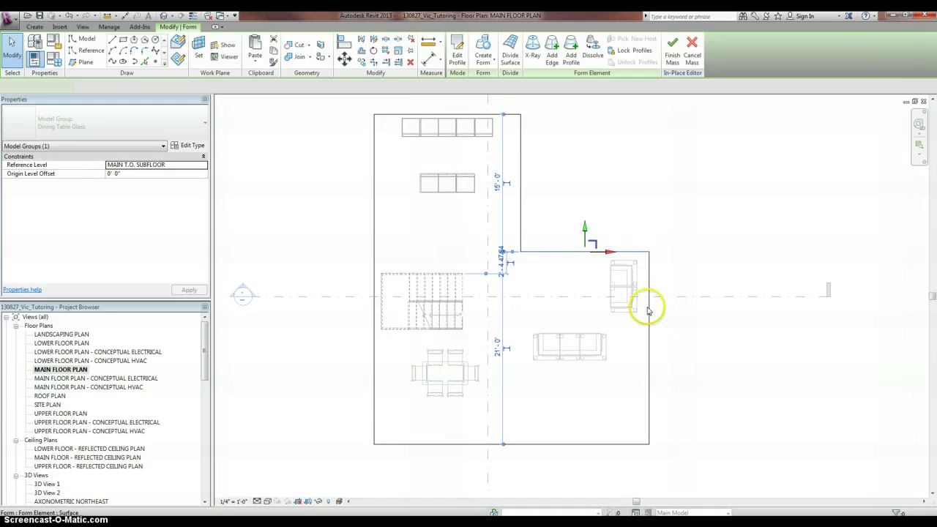
{"action": "left_click", "coordinate": [574, 158]}
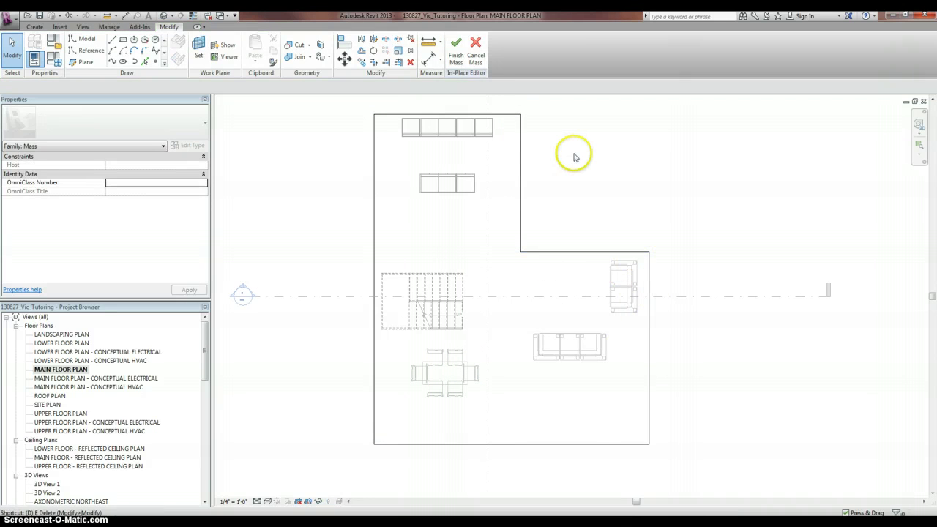
{"action": "key", "text": "d"}
{"action": "key", "text": "i"}
{"action": "left_click", "coordinate": [578, 252]}
{"action": "left_click", "coordinate": [581, 443]}
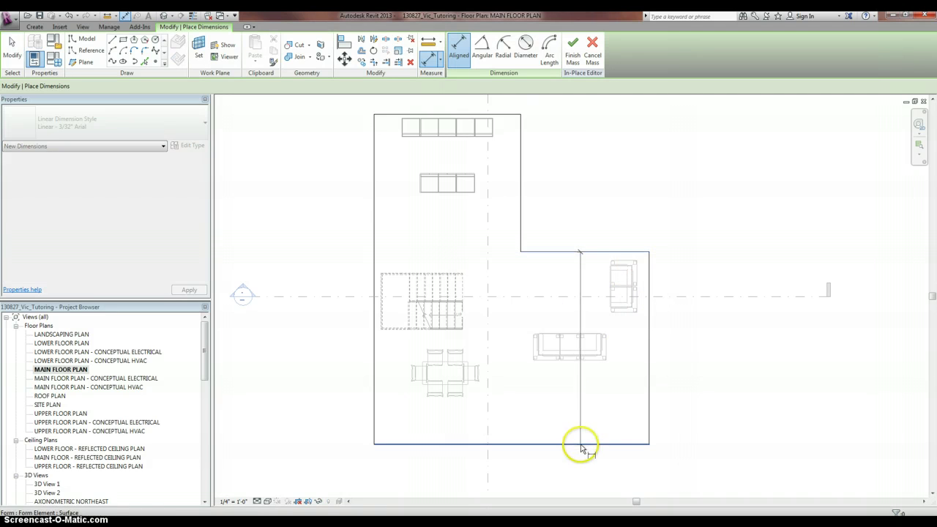
{"action": "left_click", "coordinate": [671, 410]}
{"action": "key", "text": "Escape"}
{"action": "key", "text": "Escape"}
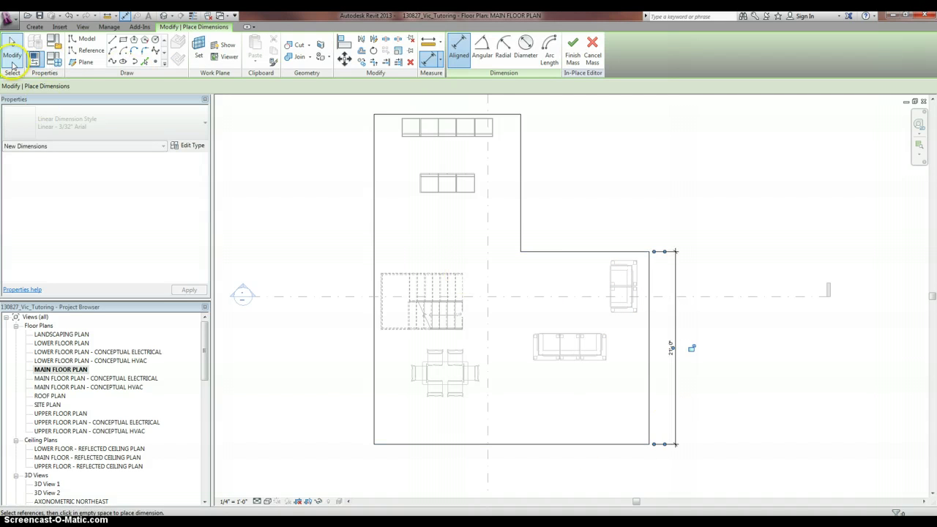
Step: Widen the mass's right wing from 14'-0" to 16'
{"action": "scroll", "coordinate": [585, 273], "scroll_direction": "up", "scroll_amount": 4}
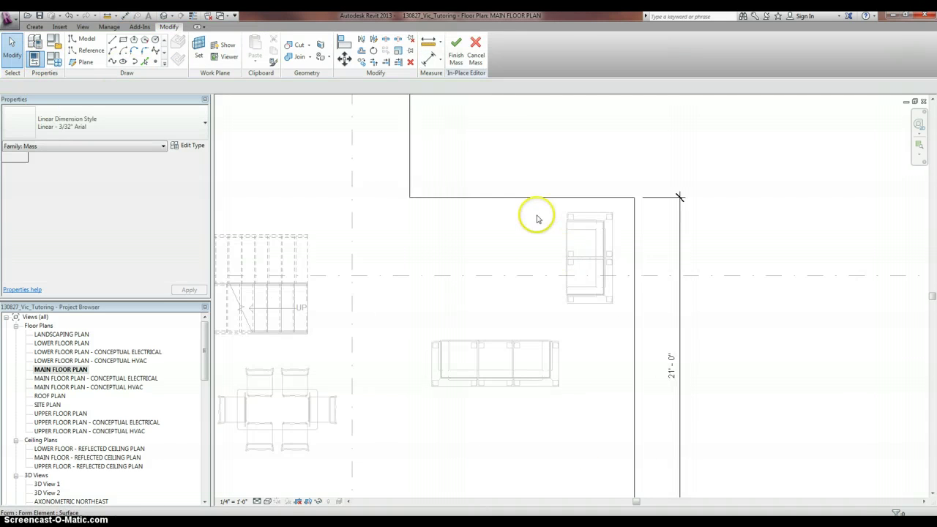
{"action": "scroll", "coordinate": [539, 209], "scroll_direction": "down", "scroll_amount": 3}
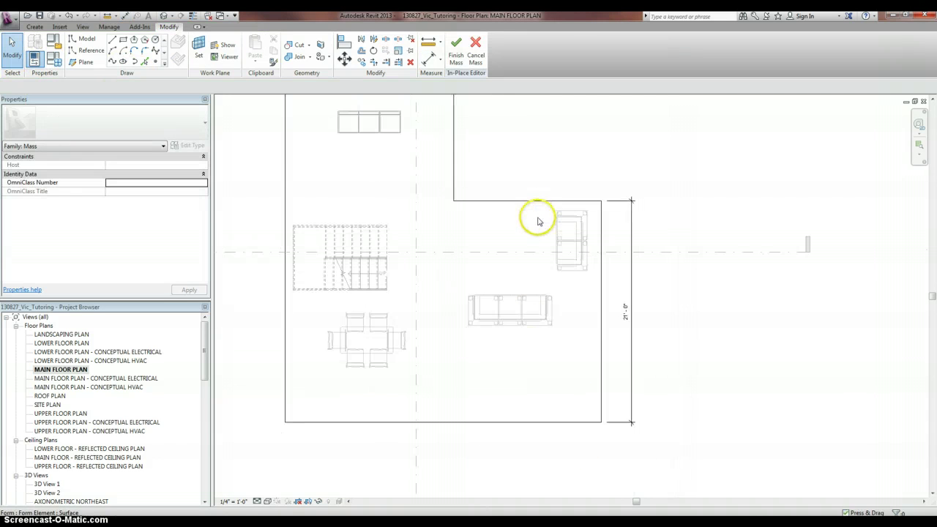
{"action": "left_click", "coordinate": [602, 293]}
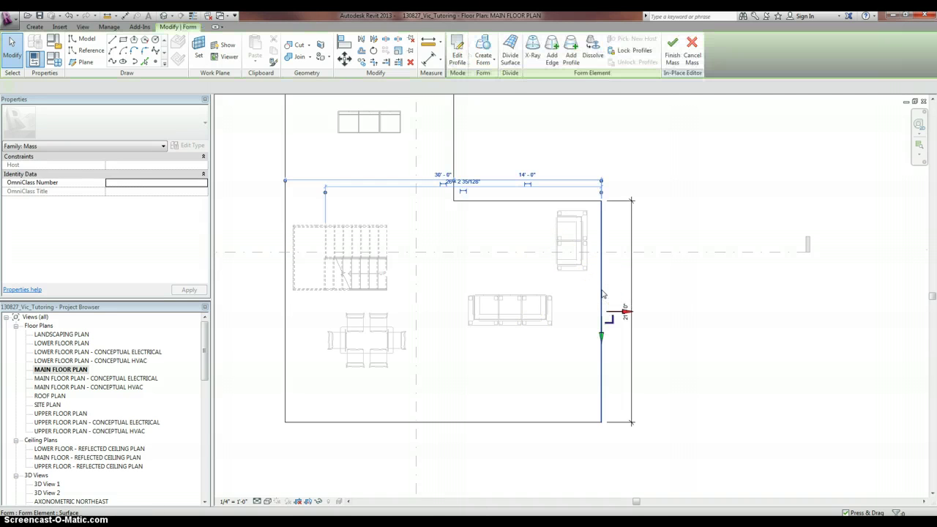
{"action": "left_click", "coordinate": [530, 176]}
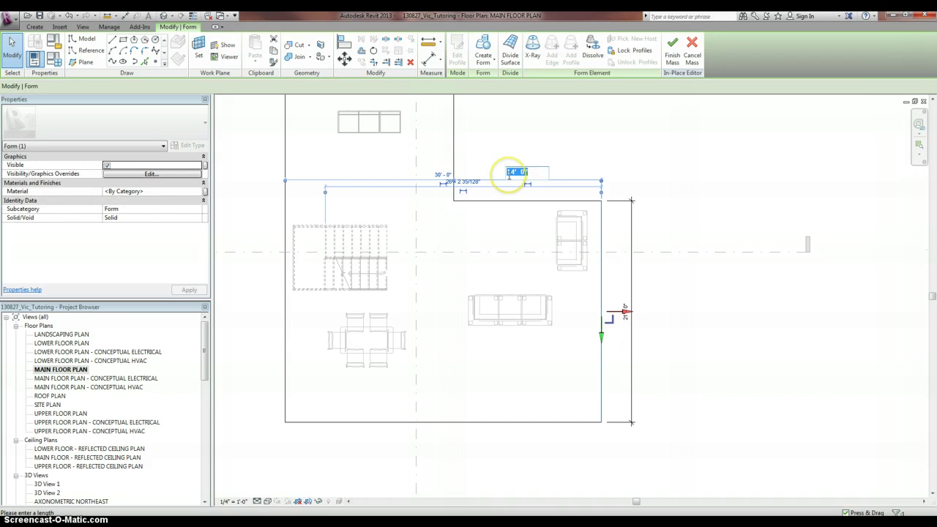
{"action": "type", "text": "16'"}
{"action": "key", "text": "Return"}
{"action": "key", "text": "Escape"}
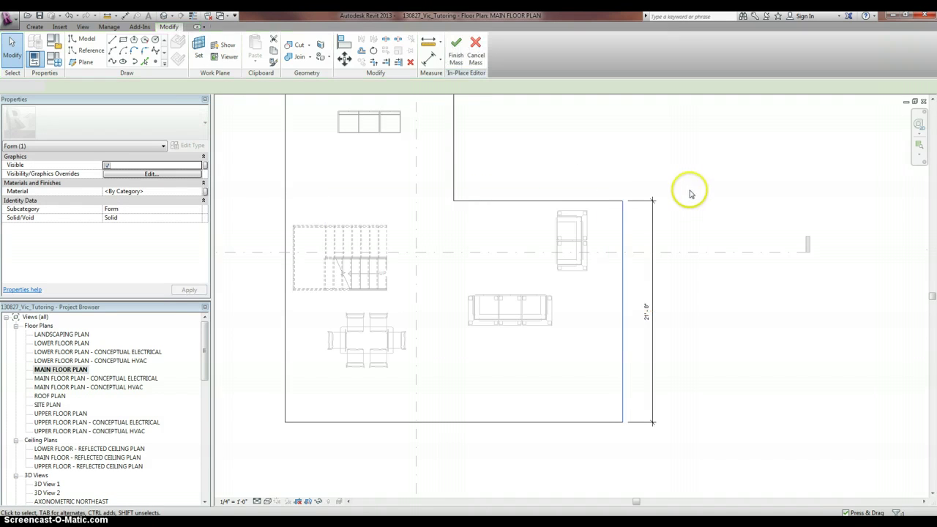
Step: Deepen the right wing from 21'-0" to 22' 0"
{"action": "left_click", "coordinate": [601, 201]}
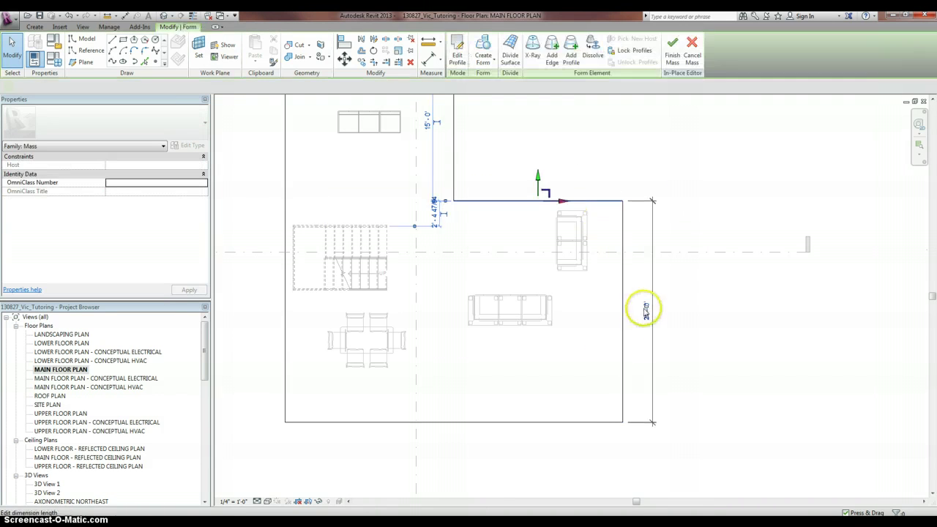
{"action": "left_click", "coordinate": [647, 315]}
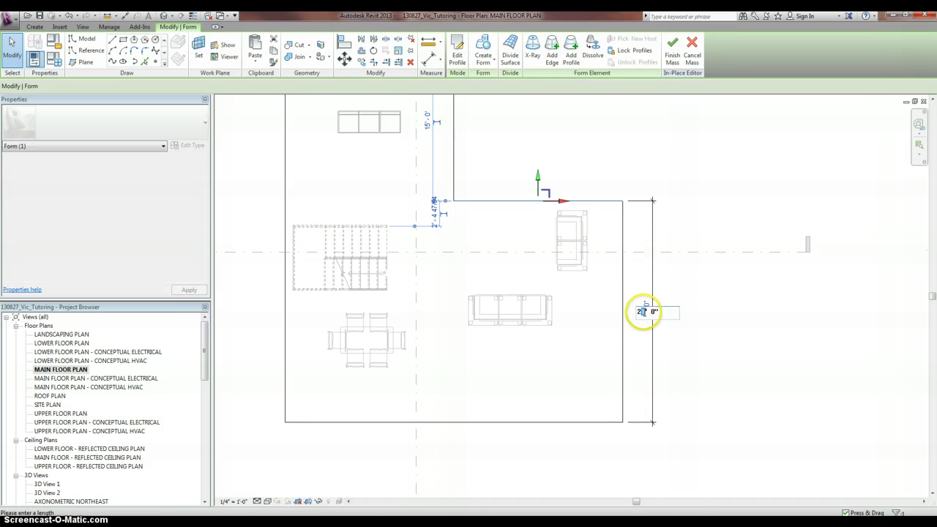
{"action": "type", "text": "22' 0\""}
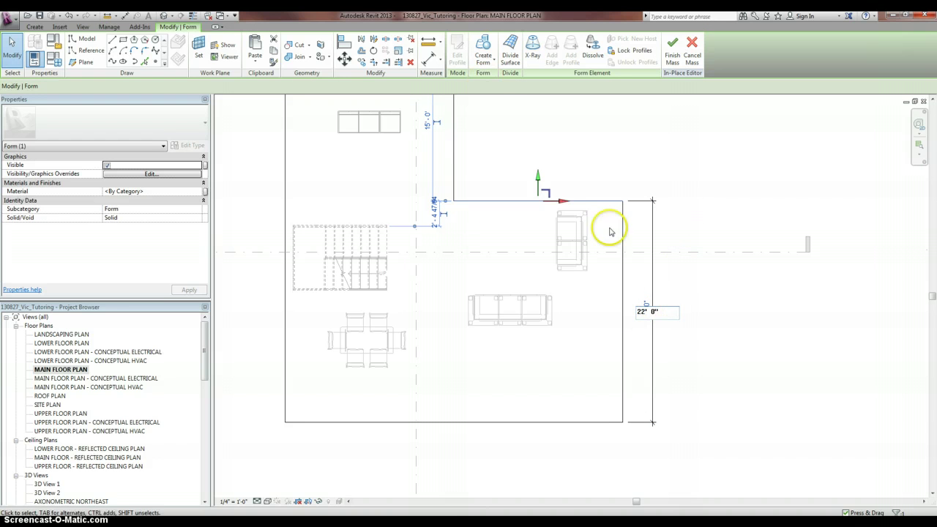
{"action": "key", "text": "Return"}
{"action": "scroll", "coordinate": [584, 337], "scroll_direction": "down", "scroll_amount": 3}
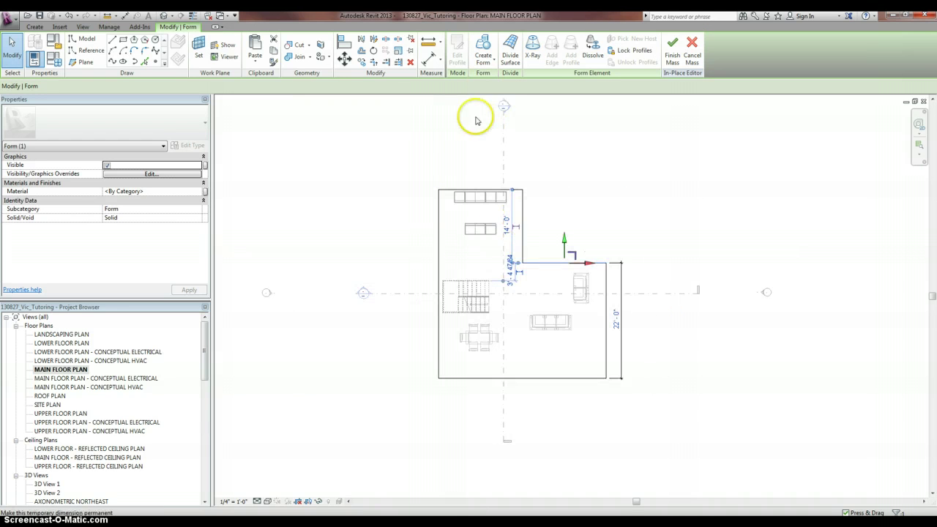
Step: Finish the mass, shift the 22' 0" dimension right and the dining table group down
{"action": "left_click", "coordinate": [672, 51]}
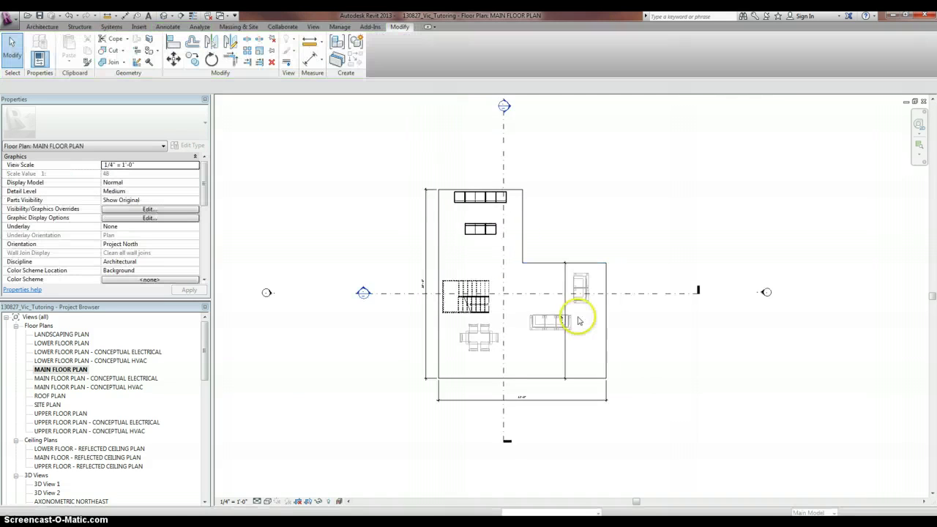
{"action": "left_click_drag", "start_coordinate": [561, 348], "coordinate": [622, 350]}
{"action": "left_click", "coordinate": [469, 334]}
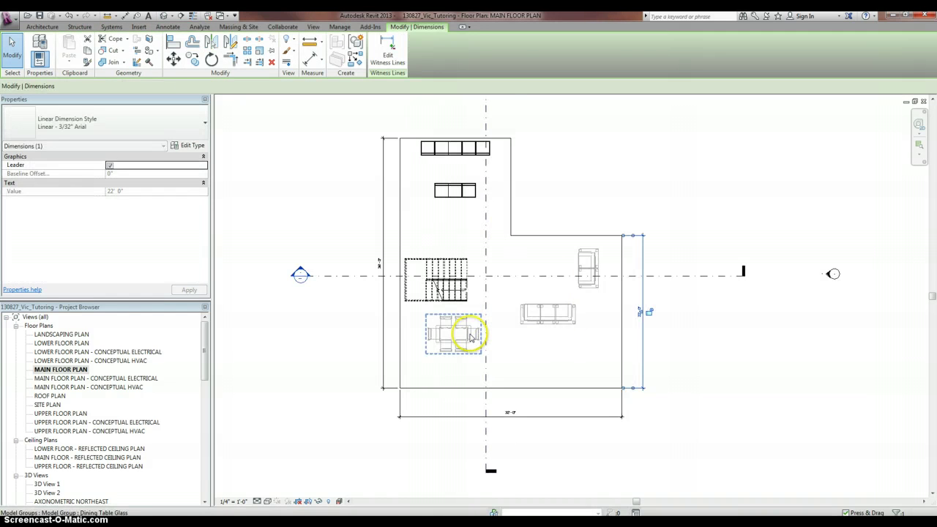
{"action": "scroll", "coordinate": [474, 354], "scroll_direction": "up", "scroll_amount": 3}
{"action": "left_click_drag", "start_coordinate": [471, 341], "coordinate": [485, 375]}
Step: Window-select the stairs and nudge them down with the arrow key
{"action": "left_click", "coordinate": [397, 219]}
{"action": "left_click", "coordinate": [398, 193]}
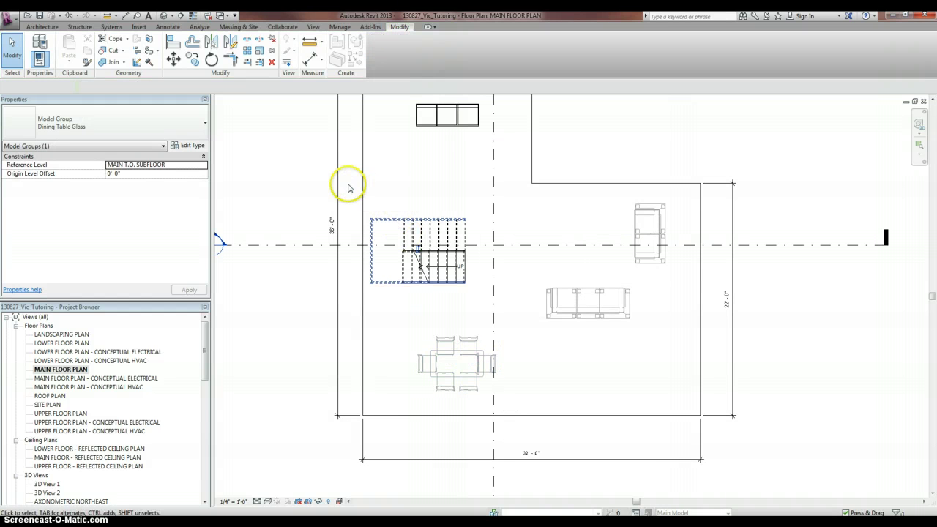
{"action": "left_click_drag", "start_coordinate": [349, 188], "coordinate": [464, 293]}
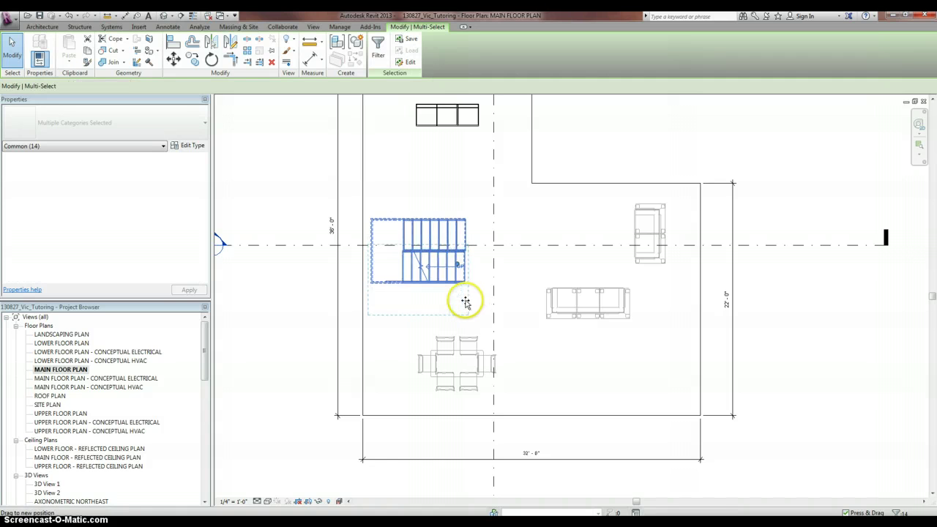
{"action": "key", "text": "Down"}
{"action": "key", "text": "Down"}
{"action": "key", "text": "Down"}
{"action": "key", "text": "Down"}
{"action": "left_click", "coordinate": [644, 282]}
Step: Move the armchair and sofa down and to the right
{"action": "left_click_drag", "start_coordinate": [529, 200], "coordinate": [686, 338]}
{"action": "left_click_drag", "start_coordinate": [660, 230], "coordinate": [690, 246]}
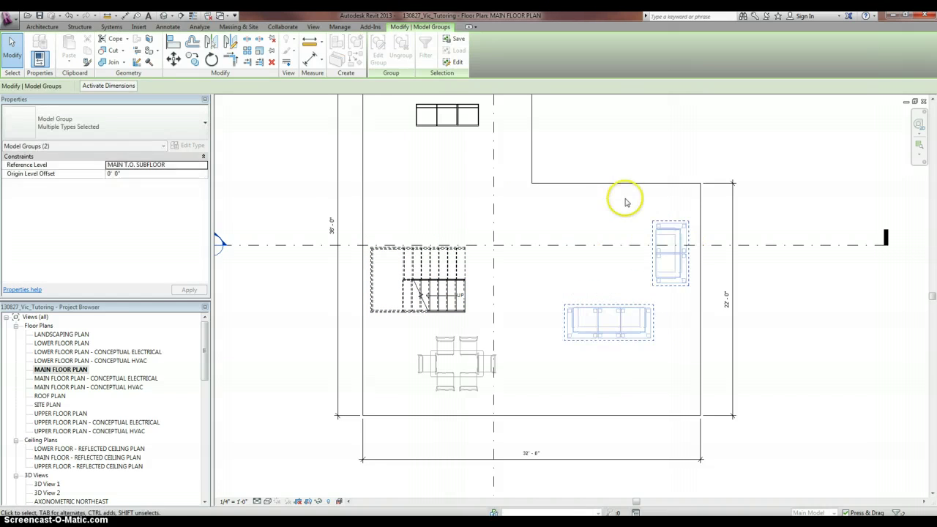
{"action": "left_click", "coordinate": [604, 210]}
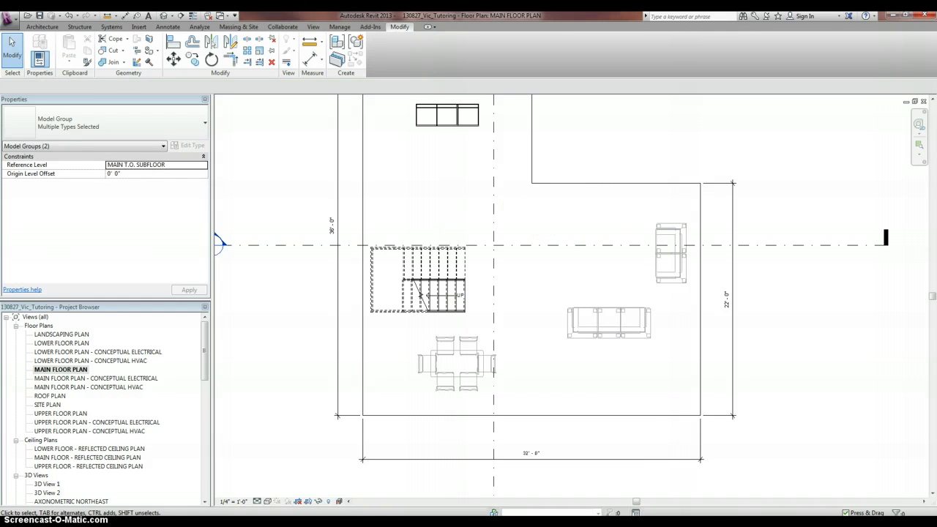
Step: Place two Chair - Albert Sierra armchairs beside the stairs
{"action": "left_click", "coordinate": [50, 28]}
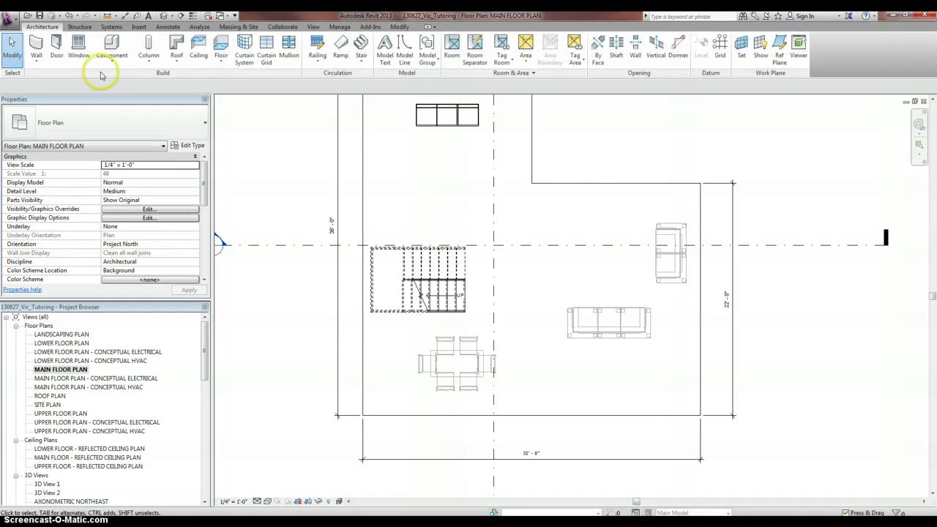
{"action": "left_click", "coordinate": [110, 45]}
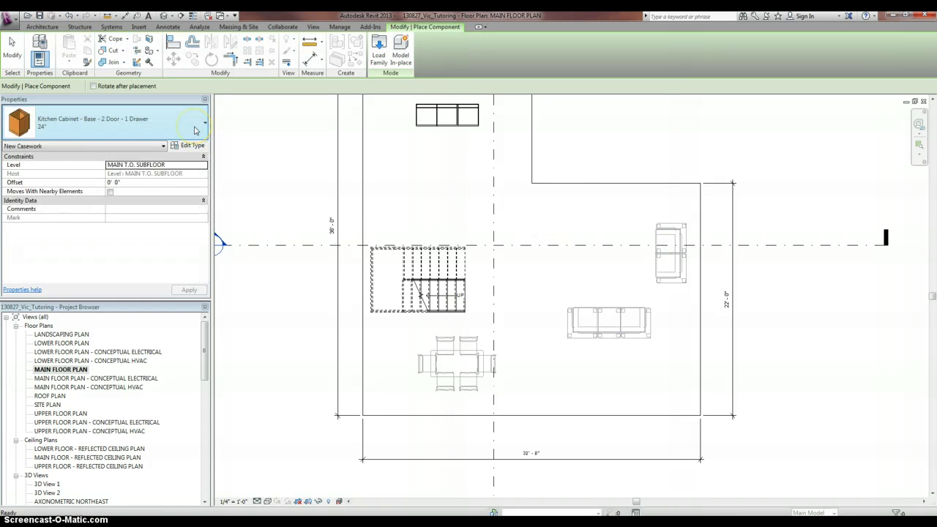
{"action": "left_click", "coordinate": [197, 123]}
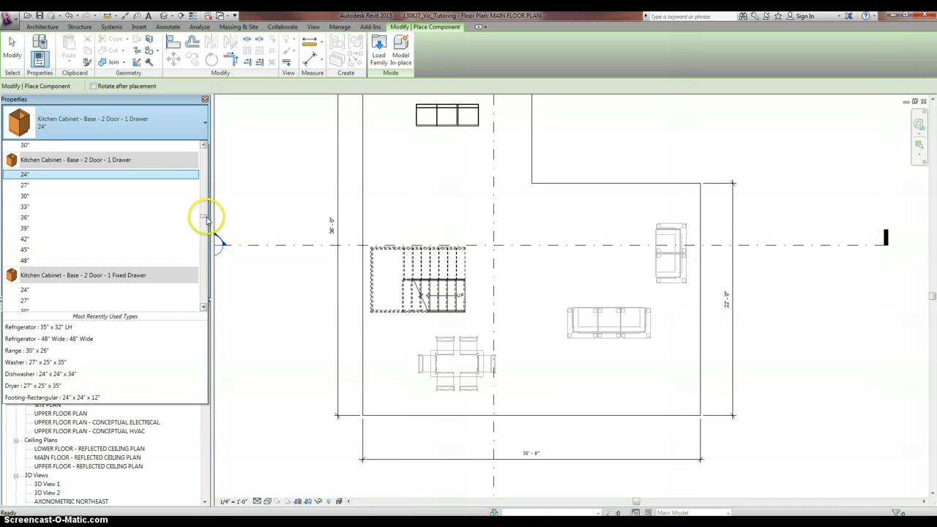
{"action": "left_click_drag", "start_coordinate": [205, 217], "coordinate": [199, 170]}
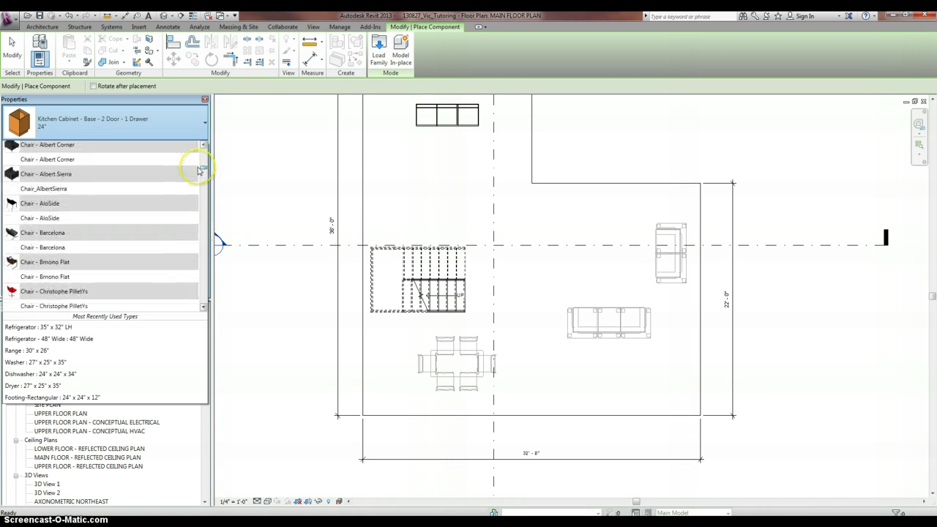
{"action": "left_click", "coordinate": [69, 188]}
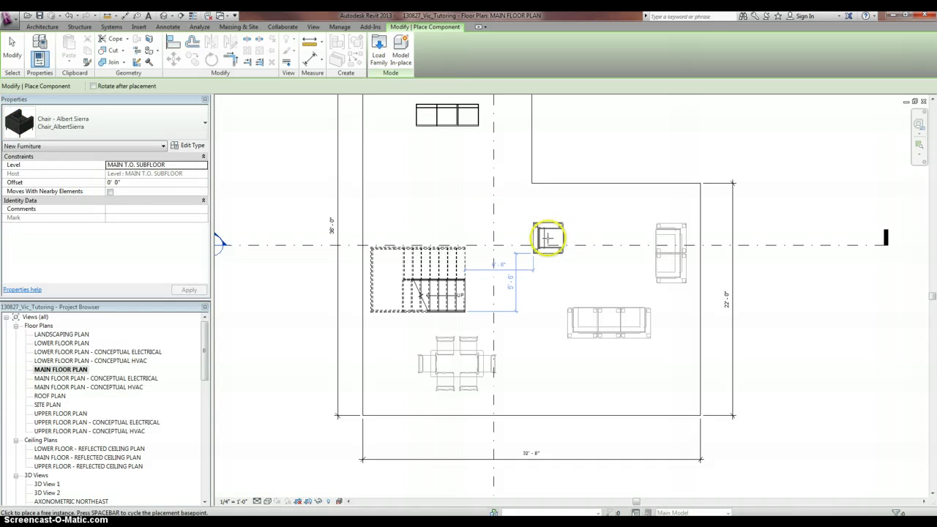
{"action": "left_click", "coordinate": [542, 227]}
{"action": "left_click", "coordinate": [544, 275]}
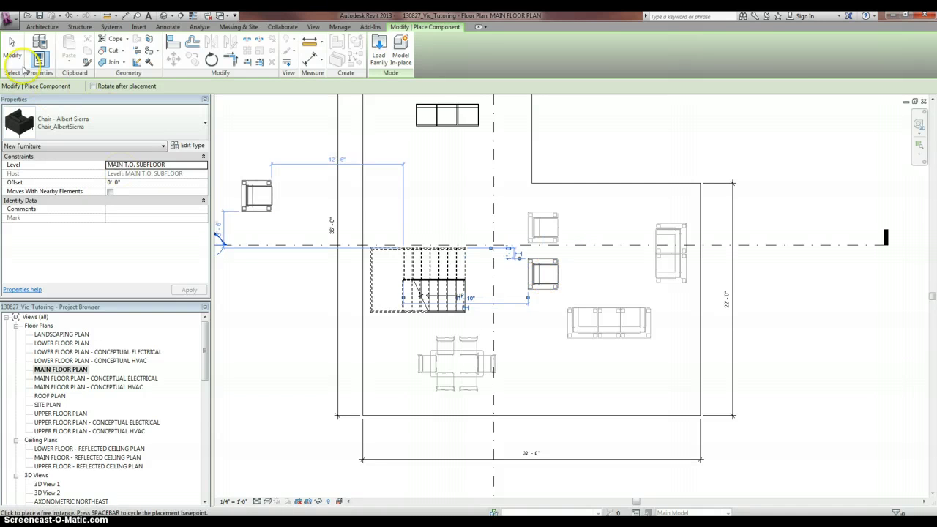
{"action": "left_click", "coordinate": [11, 50]}
Step: Nudge the dining table-and-chairs group left with two arrow-key presses
{"action": "scroll", "coordinate": [586, 321], "scroll_direction": "down", "scroll_amount": 3}
{"action": "scroll", "coordinate": [671, 320], "scroll_direction": "up", "scroll_amount": 2}
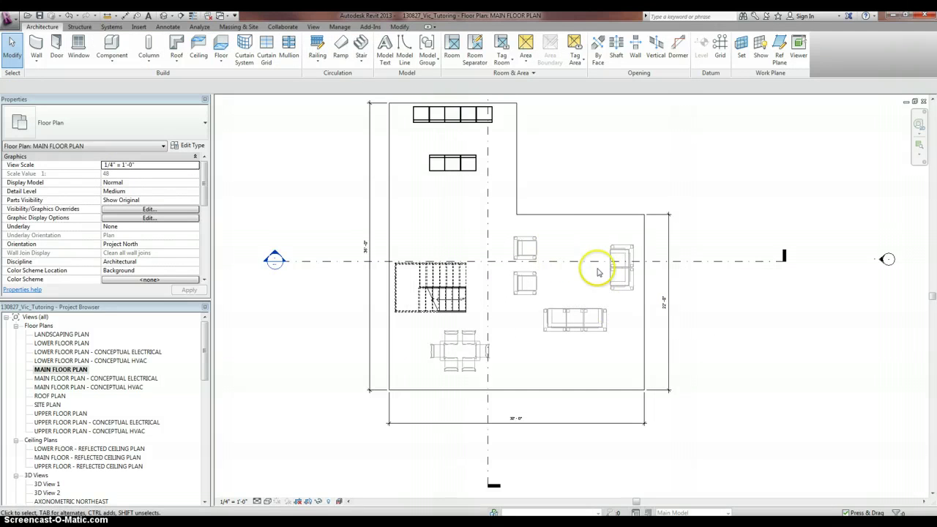
{"action": "scroll", "coordinate": [570, 273], "scroll_direction": "up", "scroll_amount": 2}
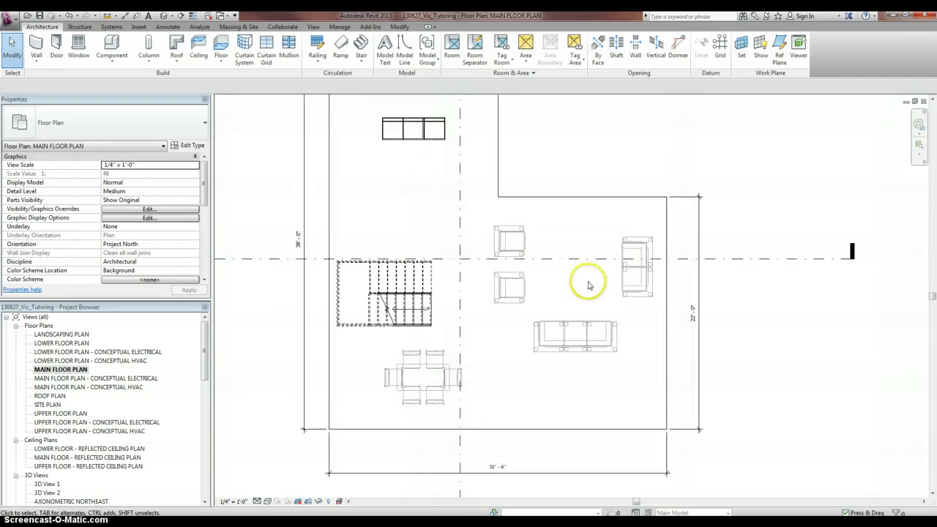
{"action": "left_click", "coordinate": [449, 376]}
{"action": "key", "text": "Left"}
{"action": "key", "text": "Left"}
{"action": "key", "text": "Left"}
{"action": "key", "text": "Left"}
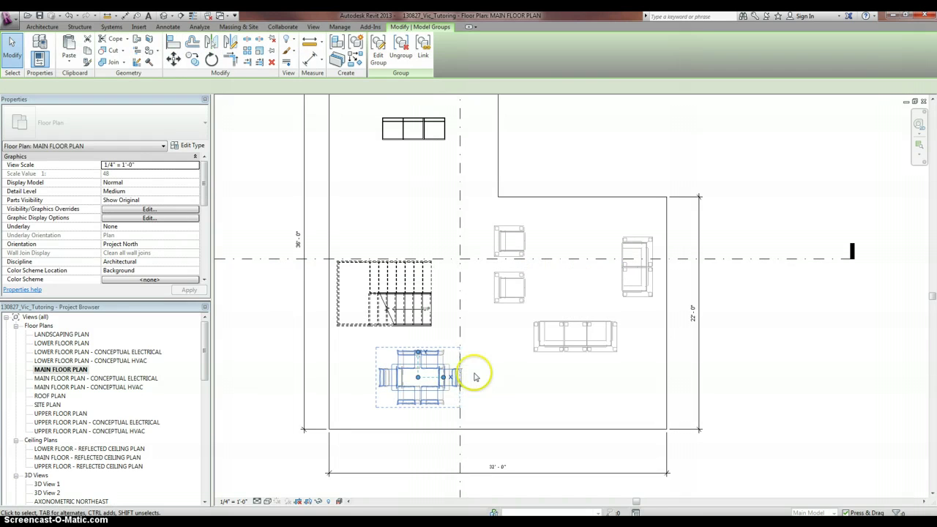
{"action": "key", "text": "Left"}
{"action": "key", "text": "Left"}
{"action": "key", "text": "Left"}
{"action": "key", "text": "Left"}
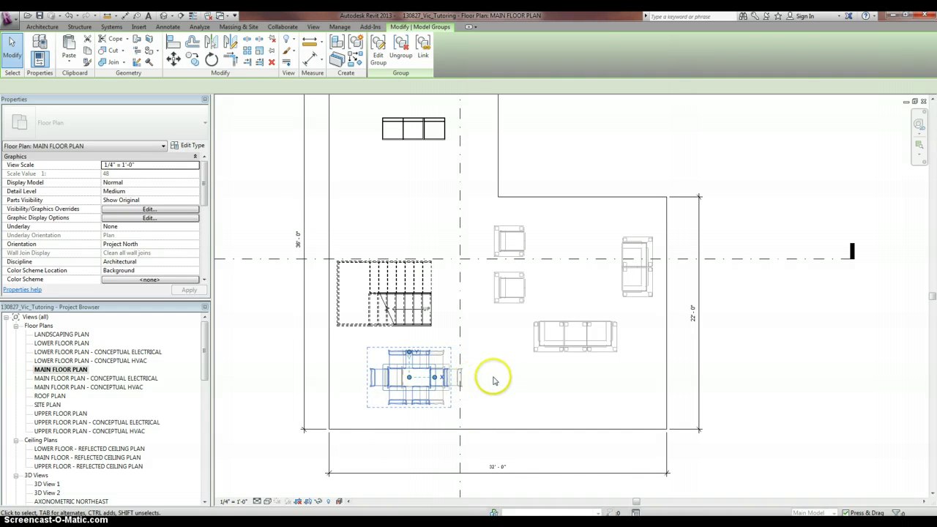
{"action": "left_click", "coordinate": [523, 381]}
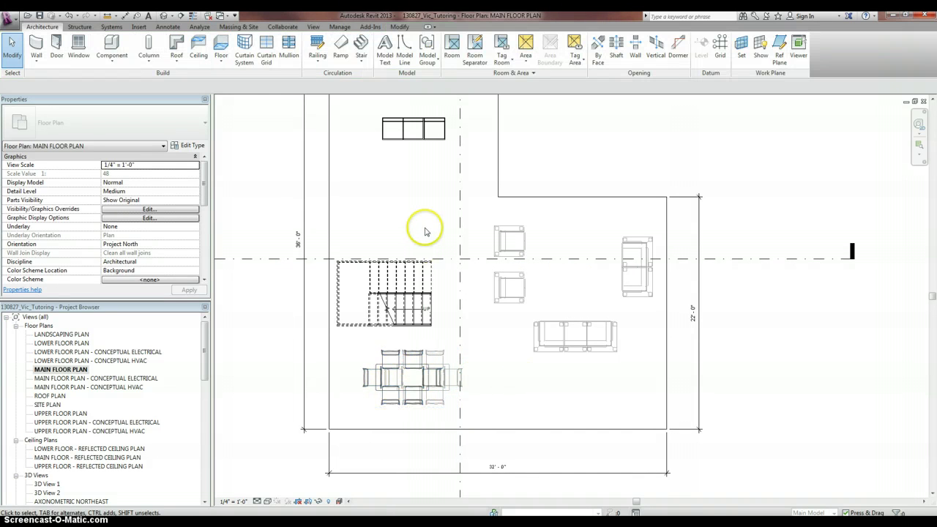
Step: Switch to the default 3D view of the finished L-shaped mass
{"action": "scroll", "coordinate": [429, 226], "scroll_direction": "down", "scroll_amount": 1}
{"action": "scroll", "coordinate": [408, 233], "scroll_direction": "up", "scroll_amount": 1}
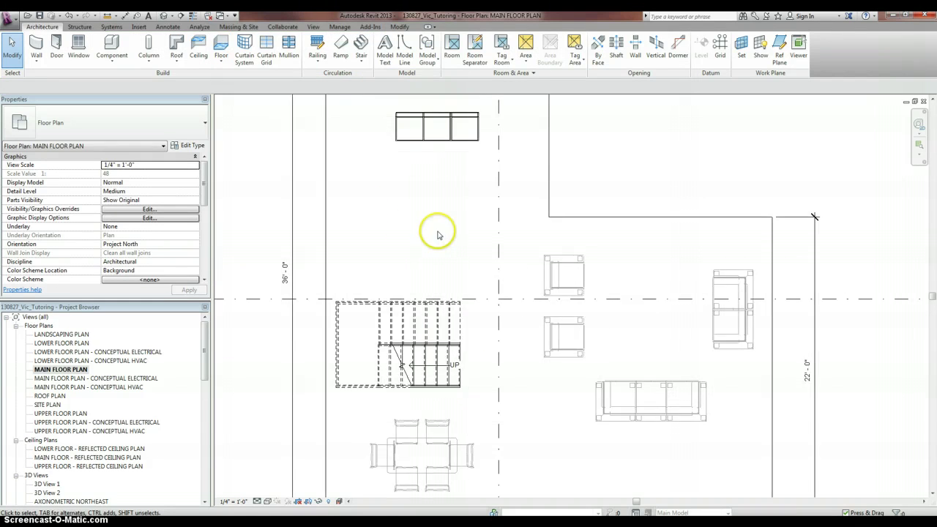
{"action": "scroll", "coordinate": [456, 234], "scroll_direction": "down", "scroll_amount": 1}
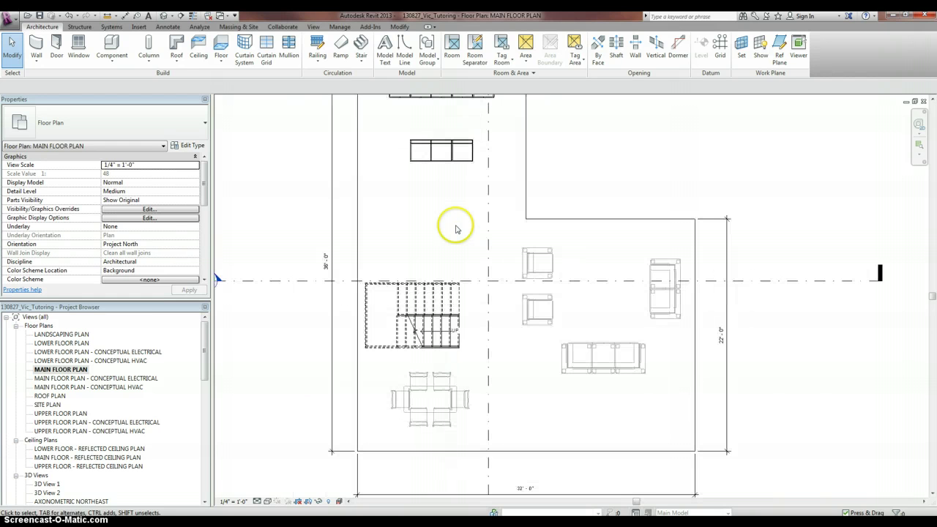
{"action": "left_click", "coordinate": [164, 17]}
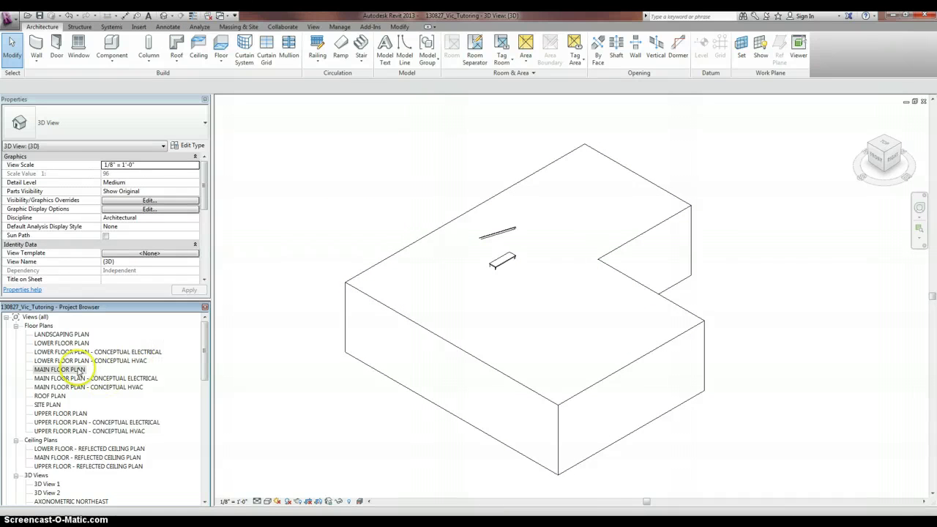
Step: Inspect the furniture in the SECTION 1 view, then go back to the default 3D view of the L-shaped mass
{"action": "left_click", "coordinate": [65, 449]}
{"action": "scroll", "coordinate": [73, 454], "scroll_direction": "down", "scroll_amount": 2}
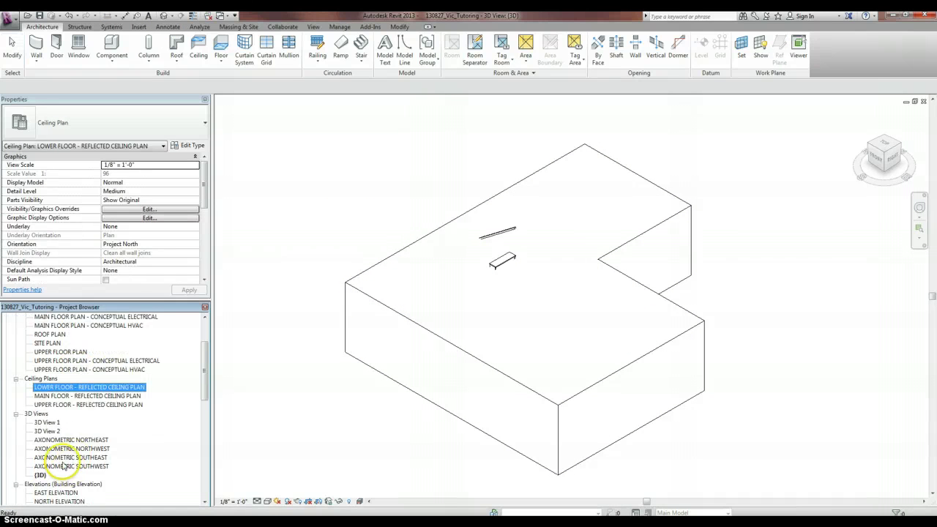
{"action": "scroll", "coordinate": [54, 426], "scroll_direction": "down", "scroll_amount": 2}
{"action": "scroll", "coordinate": [65, 480], "scroll_direction": "down", "scroll_amount": 1}
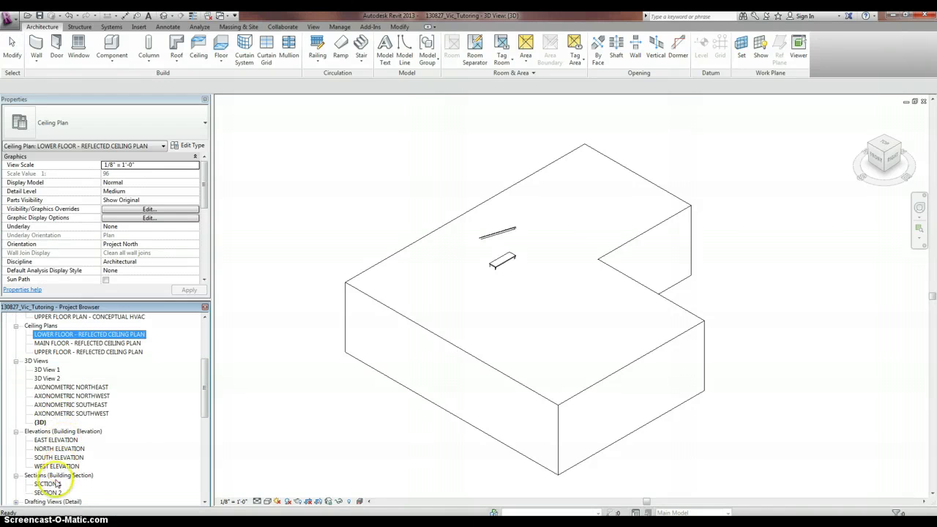
{"action": "double_click", "coordinate": [48, 484]}
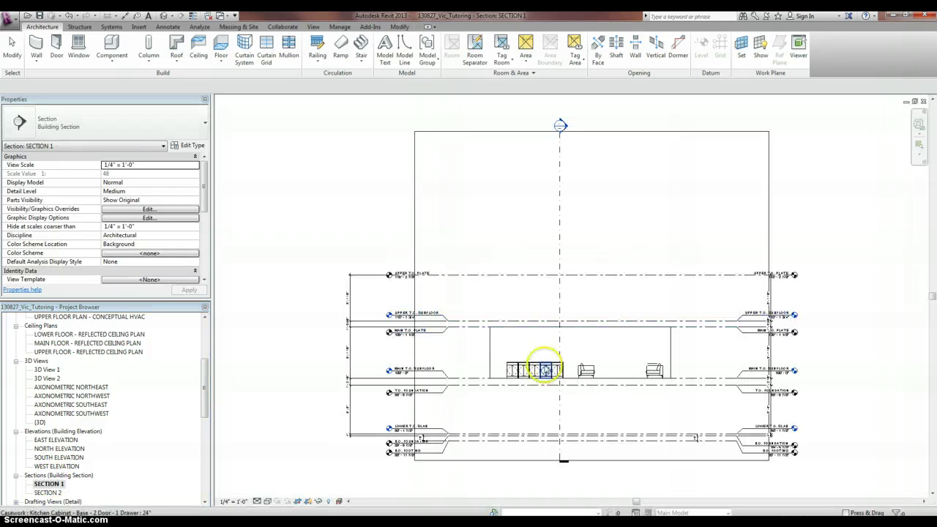
{"action": "scroll", "coordinate": [485, 359], "scroll_direction": "up", "scroll_amount": 4}
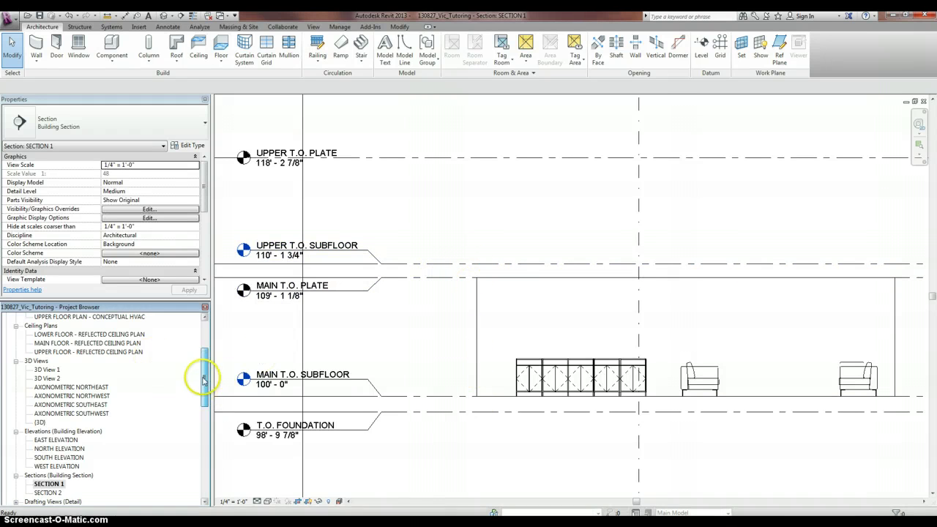
{"action": "left_click_drag", "start_coordinate": [202, 366], "coordinate": [195, 334]}
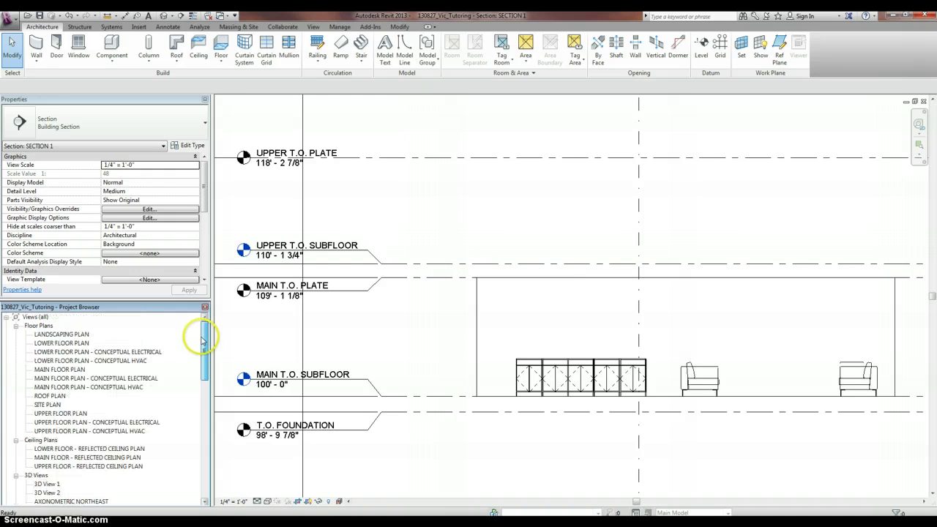
{"action": "left_click", "coordinate": [163, 16]}
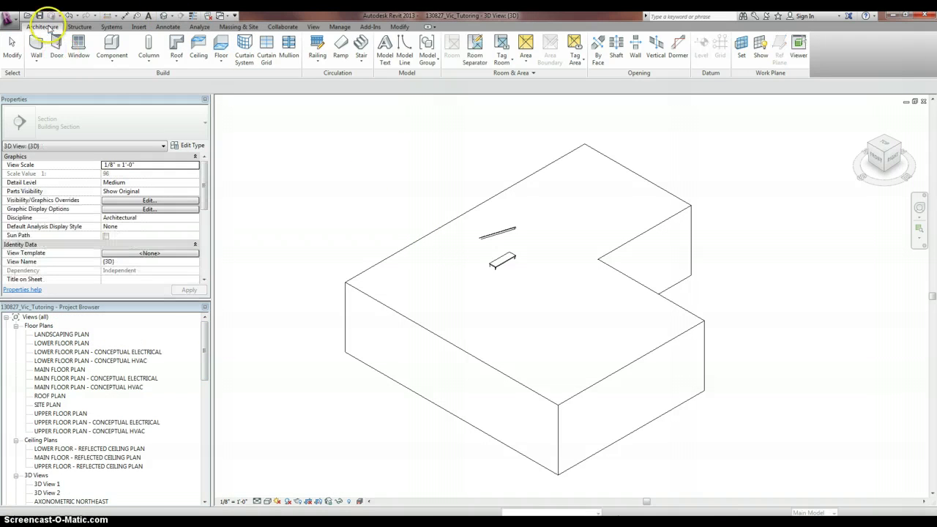
Step: Start Wall by Face with the Exterior - 5 1/2" Wood Framing - 1/2" Gyp Interior wall type
{"action": "left_click", "coordinate": [398, 249]}
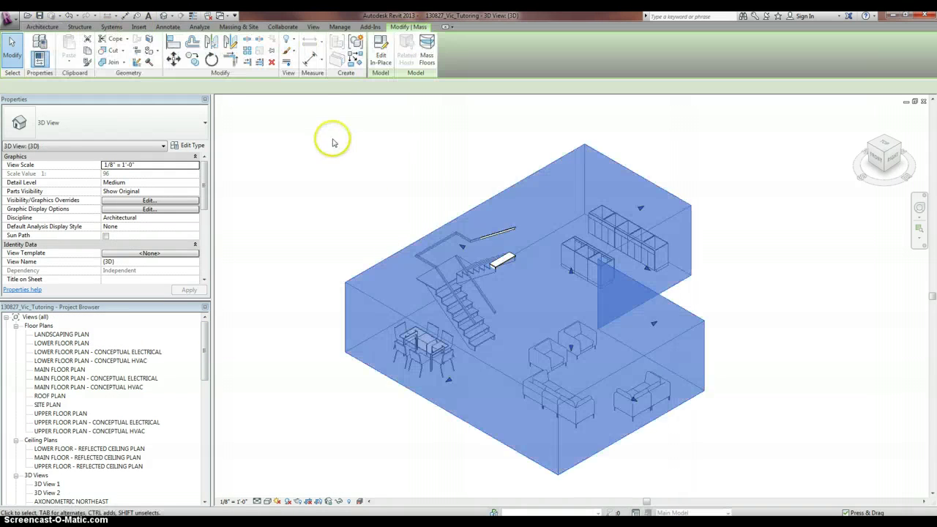
{"action": "left_click", "coordinate": [330, 133]}
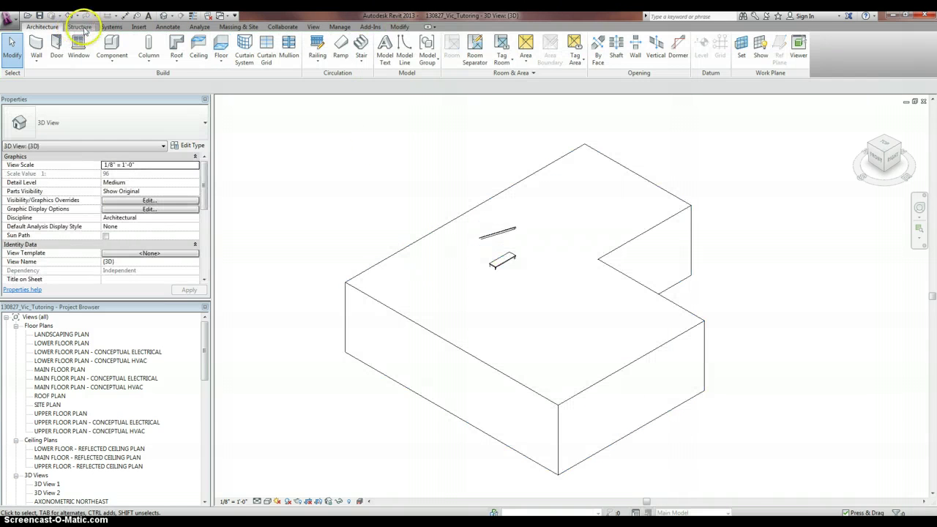
{"action": "left_click", "coordinate": [240, 27]}
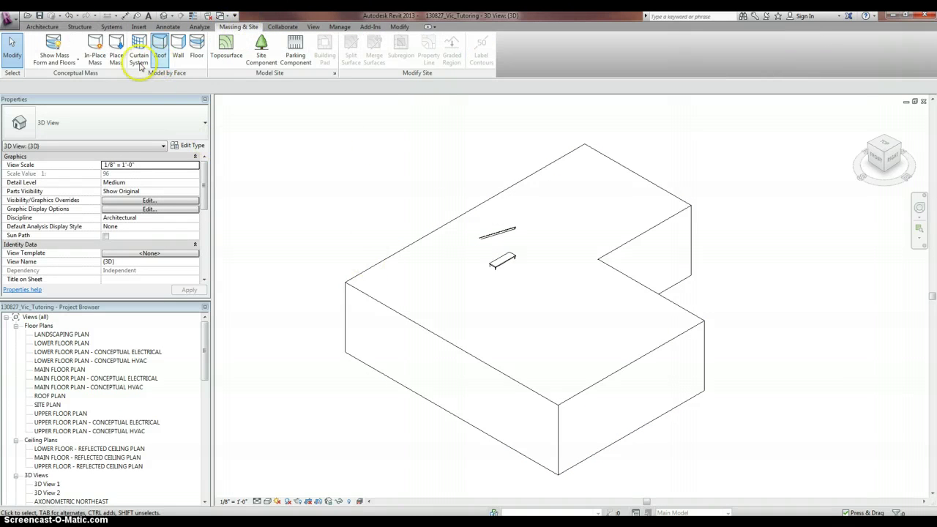
{"action": "left_click", "coordinate": [179, 53]}
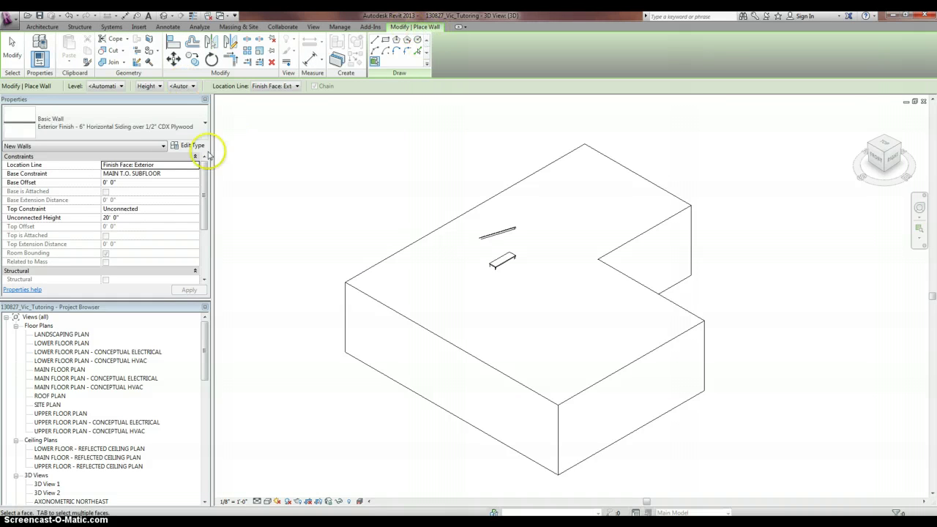
{"action": "left_click", "coordinate": [203, 123]}
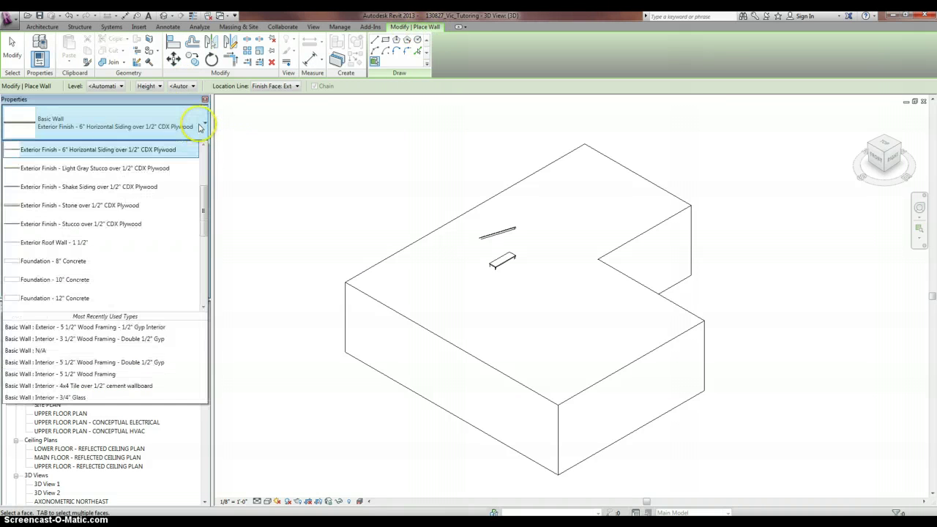
{"action": "left_click_drag", "start_coordinate": [204, 208], "coordinate": [208, 169]}
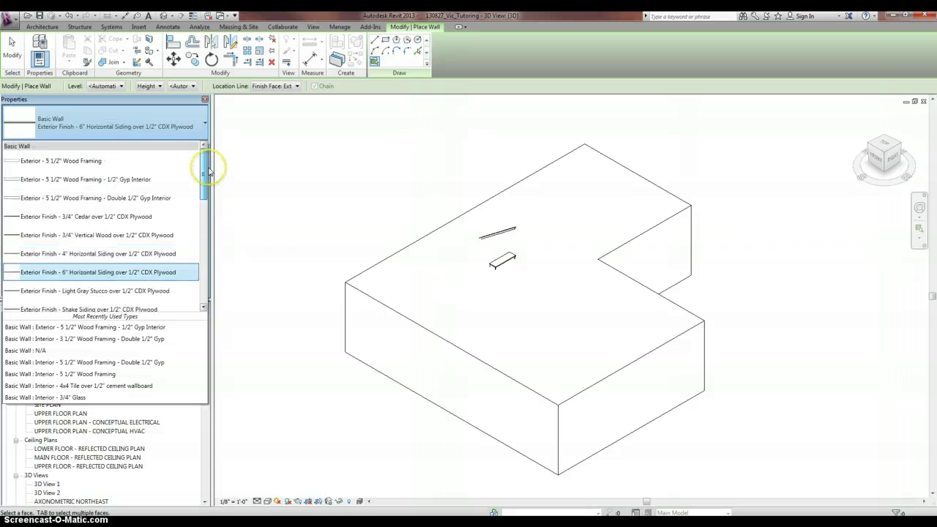
{"action": "left_click", "coordinate": [103, 179]}
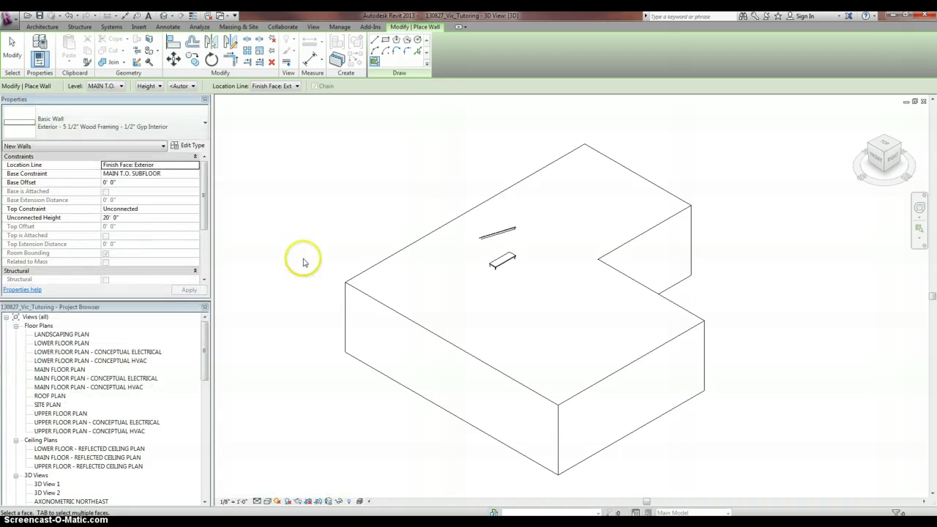
Step: Place walls on the six mass faces: left, front-right, both notch faces, back-right and back-left
{"action": "left_click", "coordinate": [355, 291]}
{"action": "left_click", "coordinate": [606, 382]}
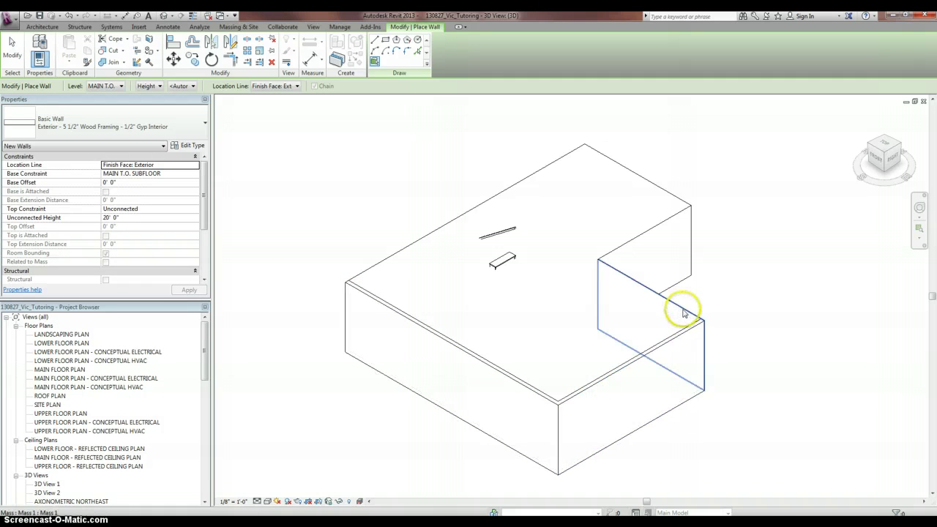
{"action": "left_click", "coordinate": [679, 306]}
{"action": "left_click", "coordinate": [654, 231]}
{"action": "left_click", "coordinate": [679, 201]}
{"action": "left_click", "coordinate": [529, 182]}
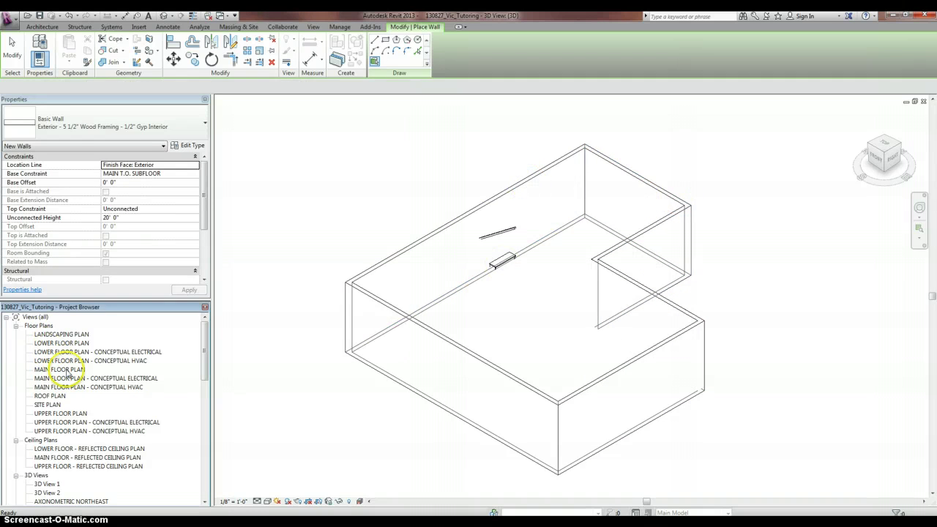
{"action": "double_click", "coordinate": [64, 369]}
{"action": "scroll", "coordinate": [372, 285], "scroll_direction": "up", "scroll_amount": 3}
{"action": "scroll", "coordinate": [372, 285], "scroll_direction": "up", "scroll_amount": 5}
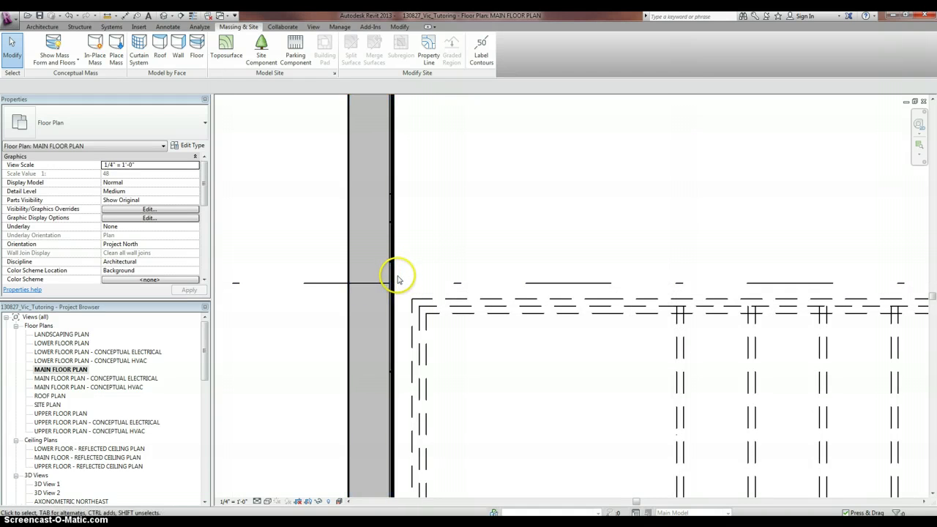
{"action": "scroll", "coordinate": [374, 268], "scroll_direction": "down", "scroll_amount": 3}
{"action": "scroll", "coordinate": [357, 273], "scroll_direction": "down", "scroll_amount": 4}
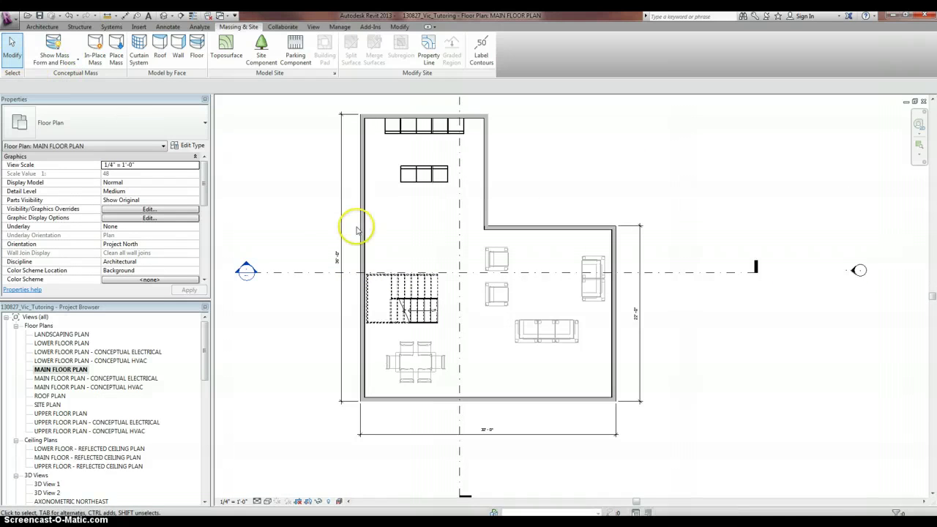
{"action": "left_click", "coordinate": [164, 15]}
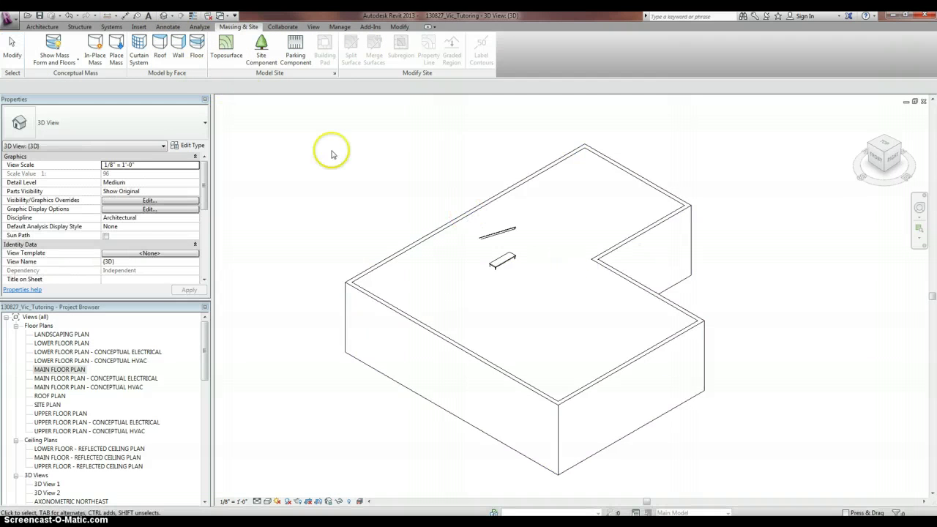
{"action": "left_click", "coordinate": [198, 50]}
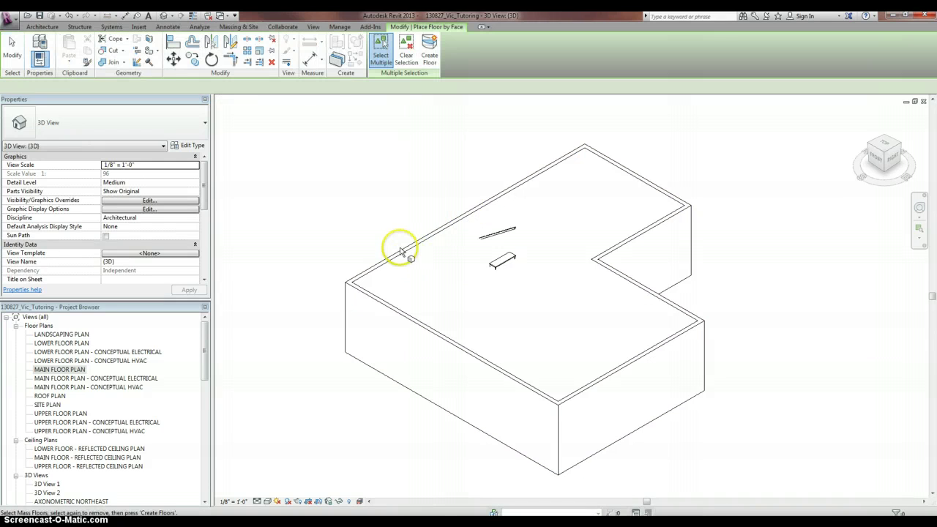
{"action": "left_click", "coordinate": [184, 125]}
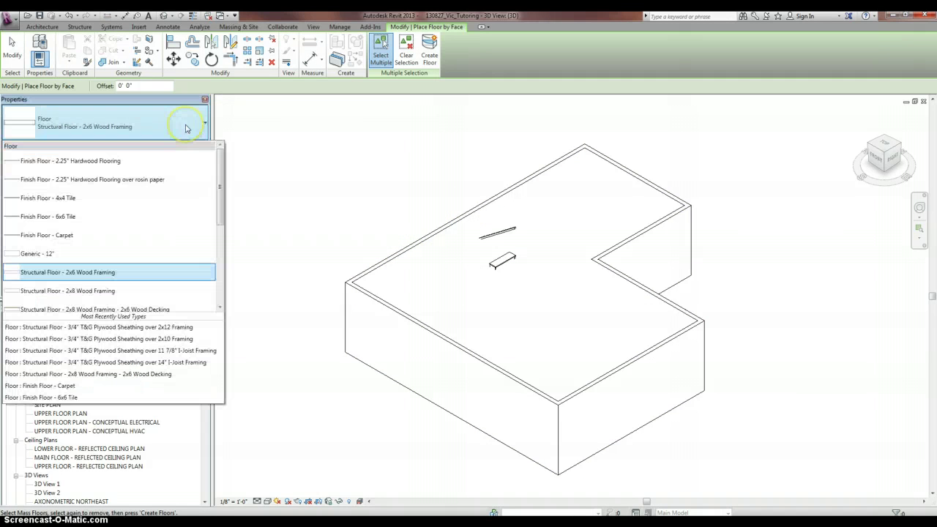
{"action": "left_click_drag", "start_coordinate": [223, 179], "coordinate": [224, 242]}
{"action": "left_click", "coordinate": [177, 268]}
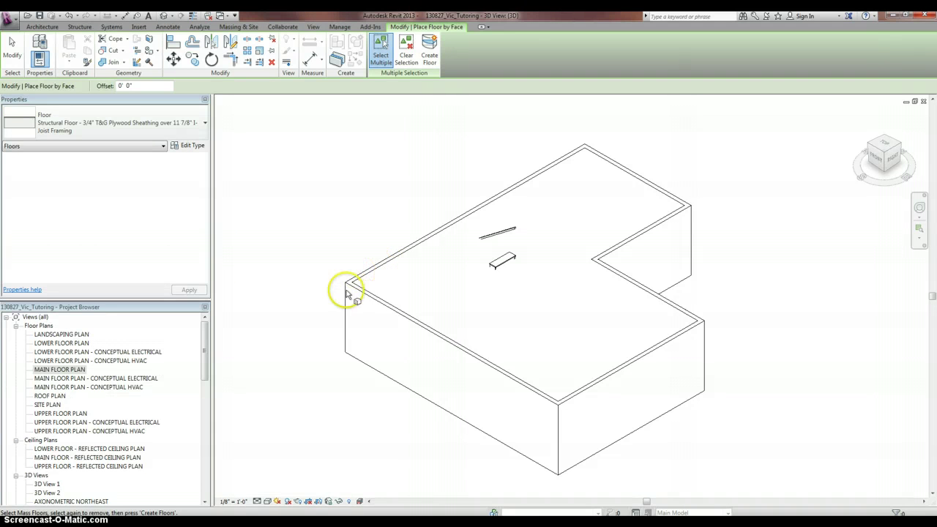
{"action": "scroll", "coordinate": [394, 311], "scroll_direction": "up", "scroll_amount": 2}
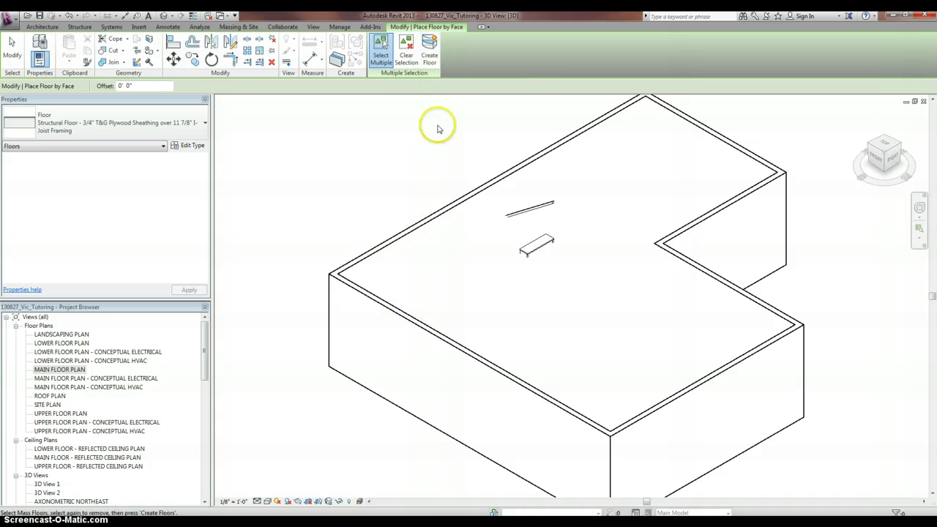
{"action": "left_click", "coordinate": [12, 48]}
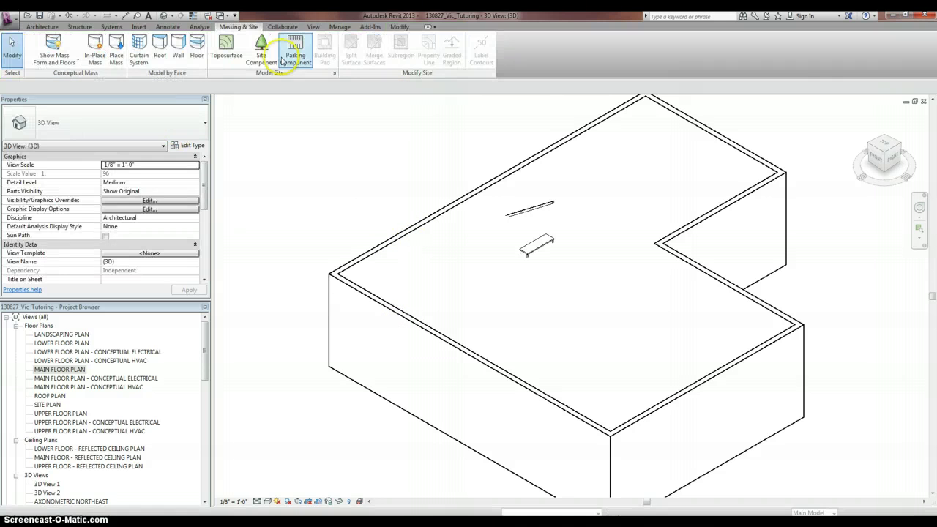
{"action": "scroll", "coordinate": [339, 269], "scroll_direction": "down", "scroll_amount": 2}
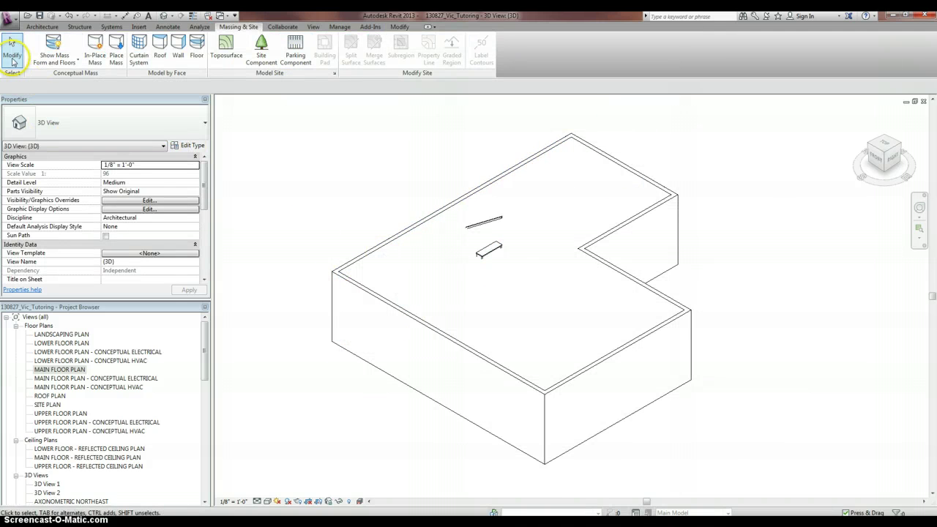
Step: Open UPPER FLOOR PLAN and set its underlay to None
{"action": "double_click", "coordinate": [70, 372]}
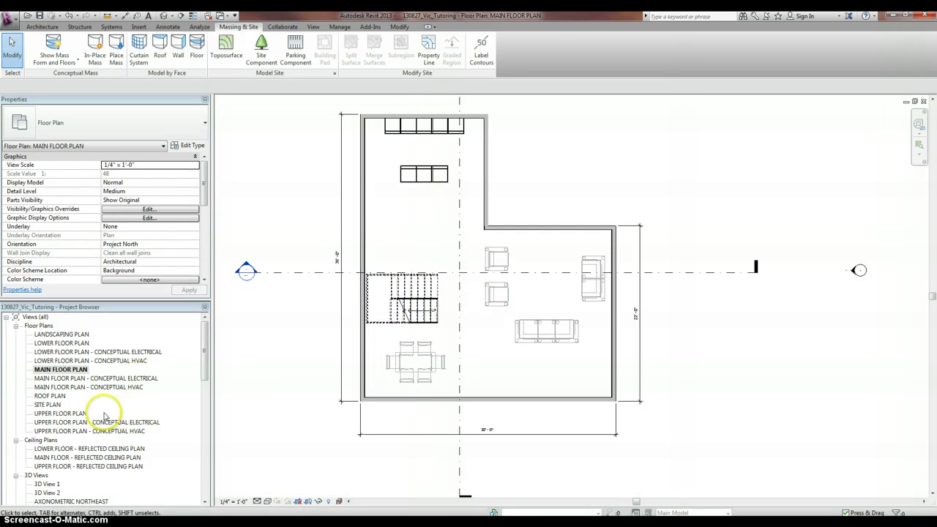
{"action": "left_click", "coordinate": [63, 413]}
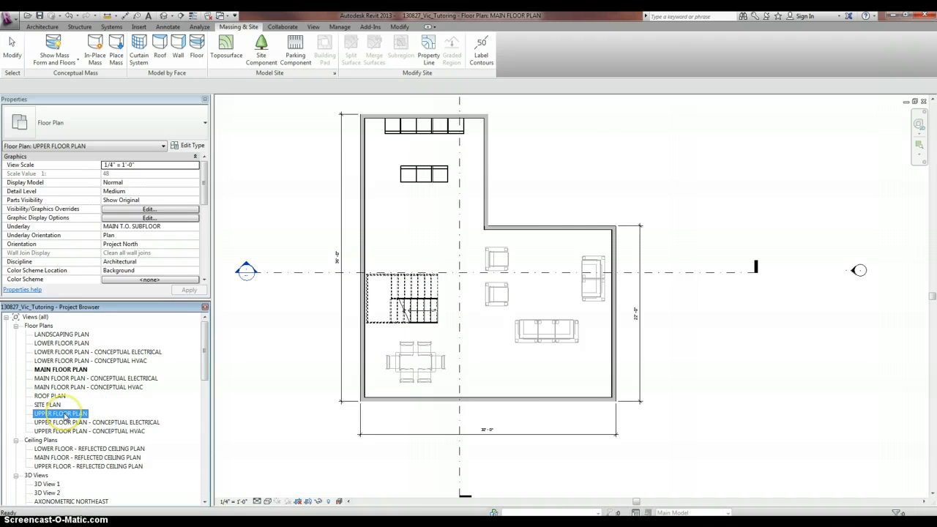
{"action": "double_click", "coordinate": [63, 414]}
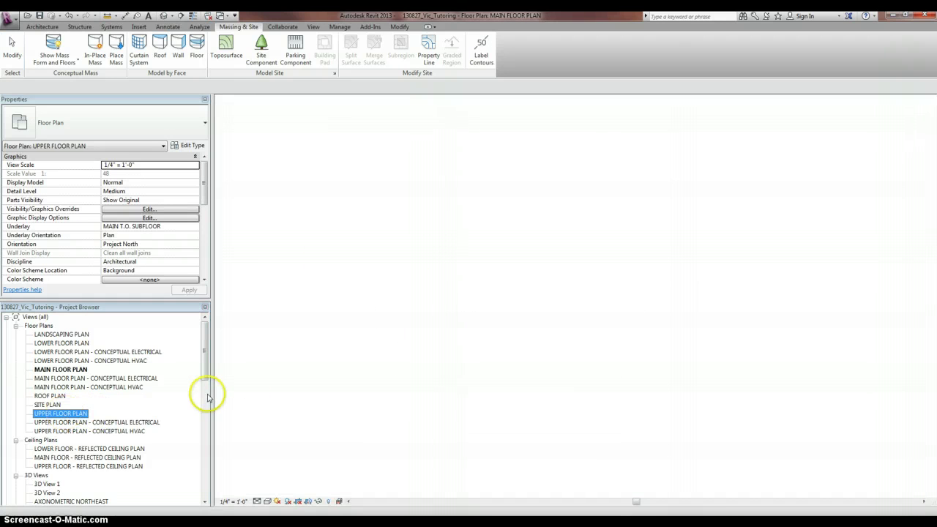
{"action": "left_click", "coordinate": [196, 226]}
{"action": "left_click", "coordinate": [168, 235]}
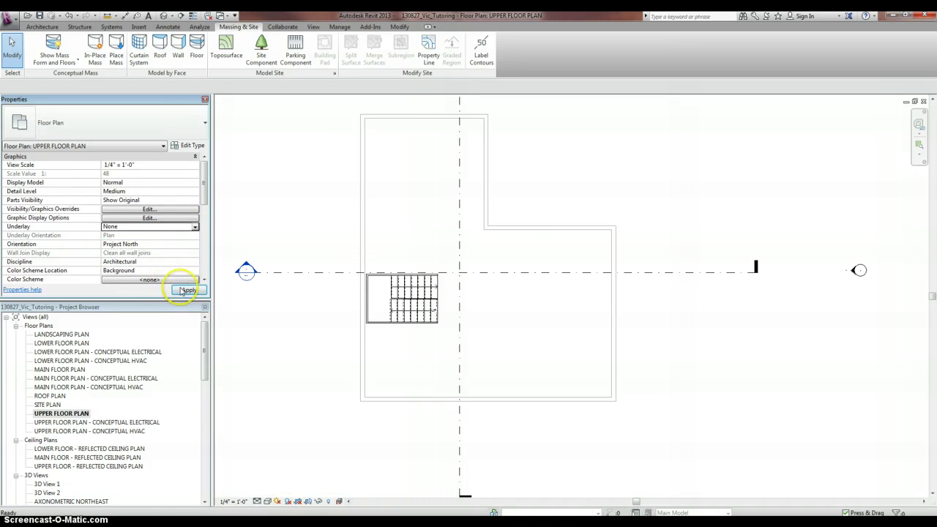
{"action": "left_click", "coordinate": [189, 290]}
Step: Set the UPPER FLOOR PLAN underlay to MAIN T.O. SUBFLOOR so the main floor shows beneath
{"action": "scroll", "coordinate": [513, 341], "scroll_direction": "down", "scroll_amount": 2}
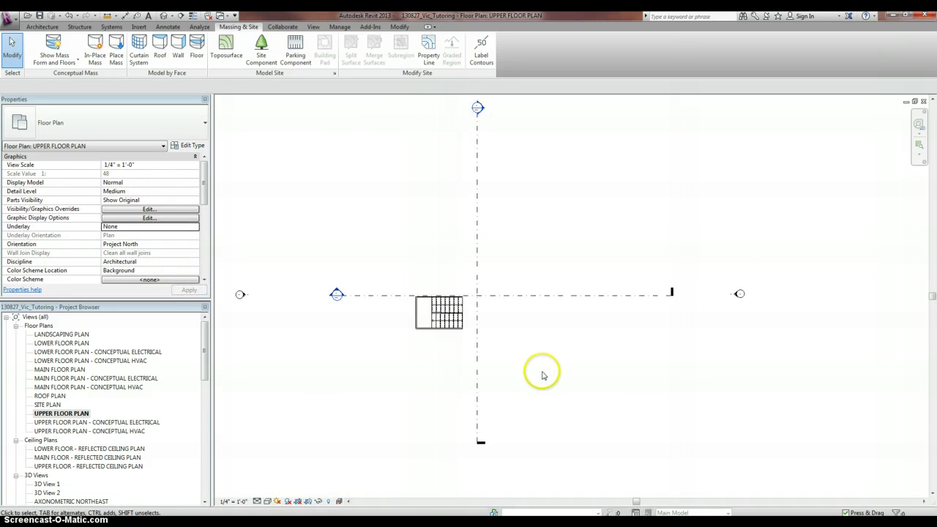
{"action": "scroll", "coordinate": [512, 375], "scroll_direction": "down", "scroll_amount": 1}
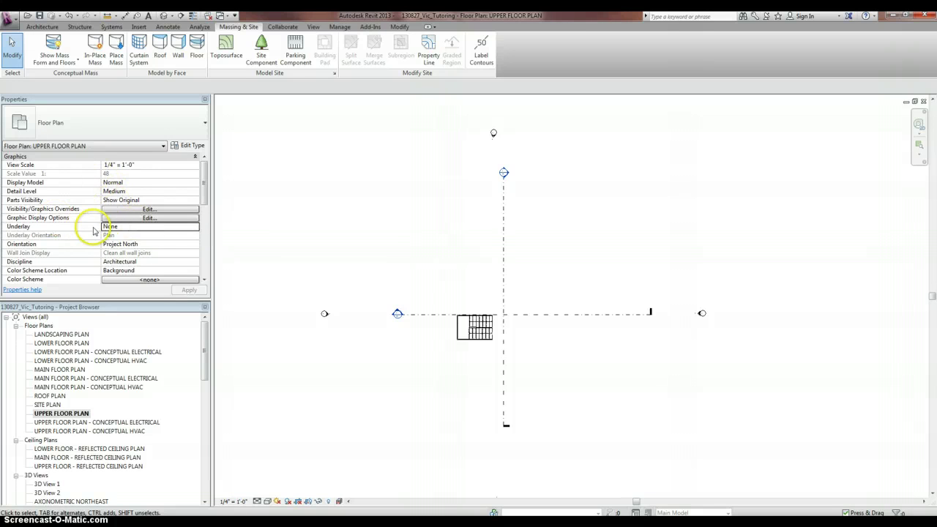
{"action": "left_click", "coordinate": [195, 227]}
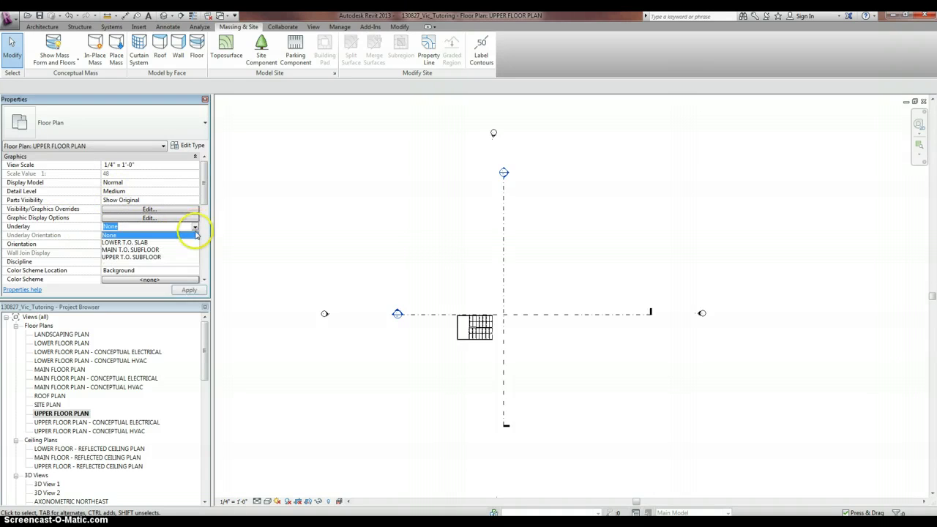
{"action": "left_click", "coordinate": [136, 250]}
{"action": "left_click", "coordinate": [188, 291]}
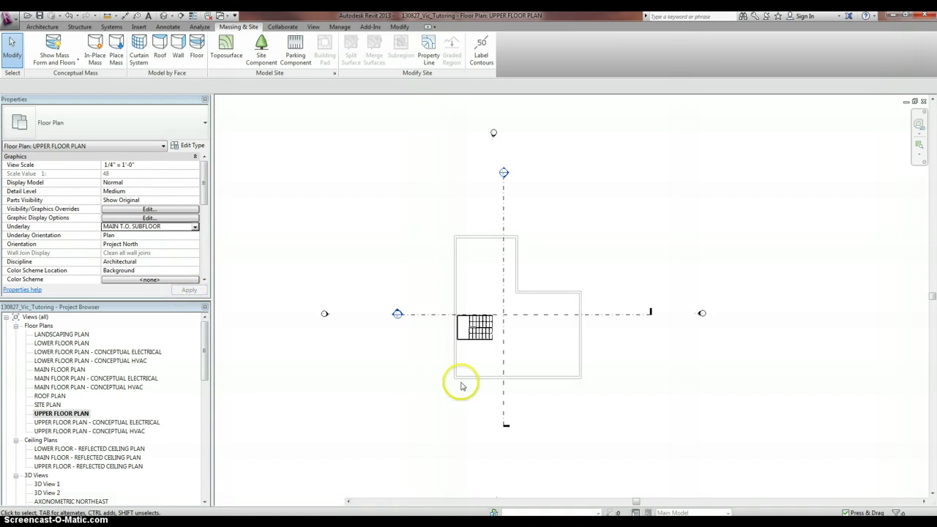
{"action": "scroll", "coordinate": [529, 366], "scroll_direction": "up", "scroll_amount": 3}
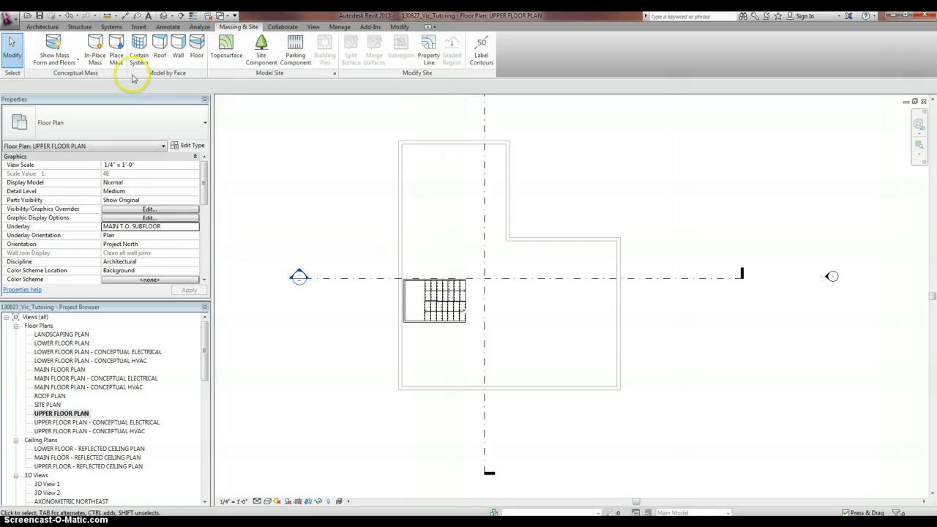
Step: Create a new in-place mass named Mass 2 and begin sketching its lines, cancelling a stray arc
{"action": "left_click", "coordinate": [95, 50]}
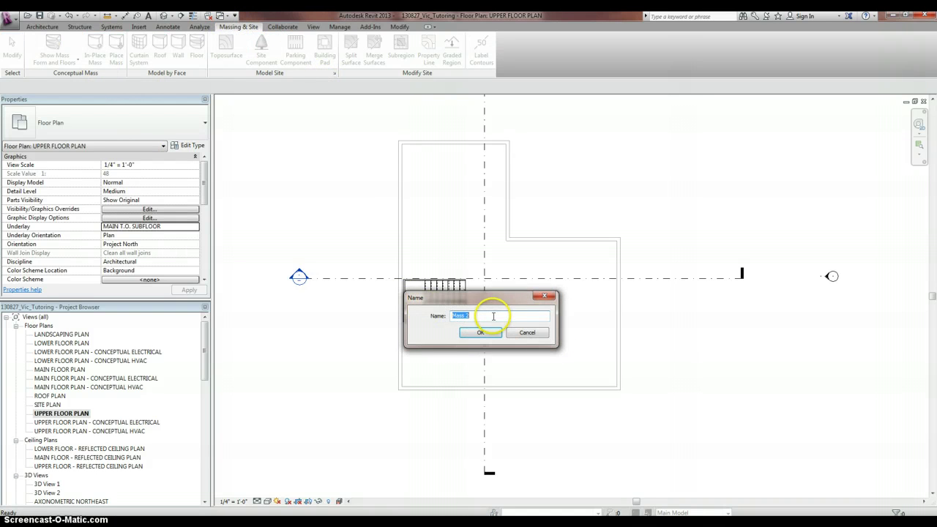
{"action": "left_click", "coordinate": [480, 332]}
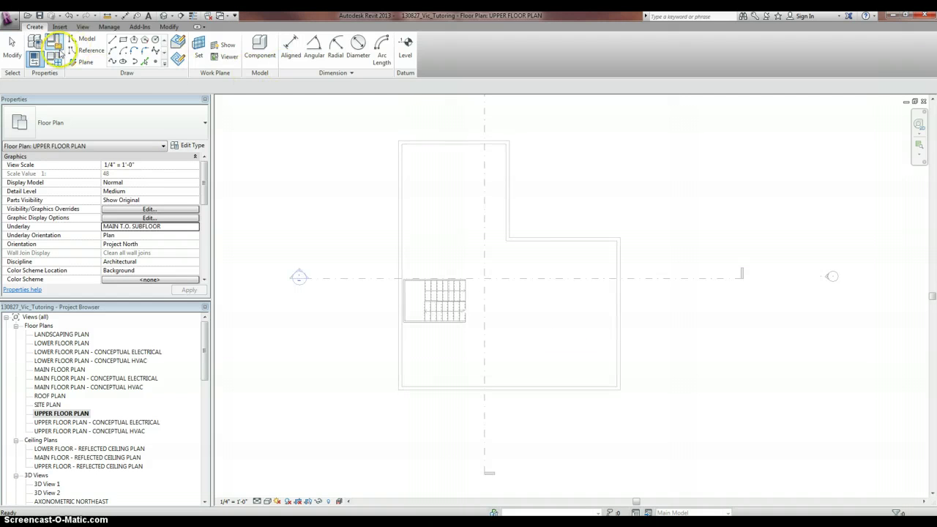
{"action": "left_click", "coordinate": [124, 38]}
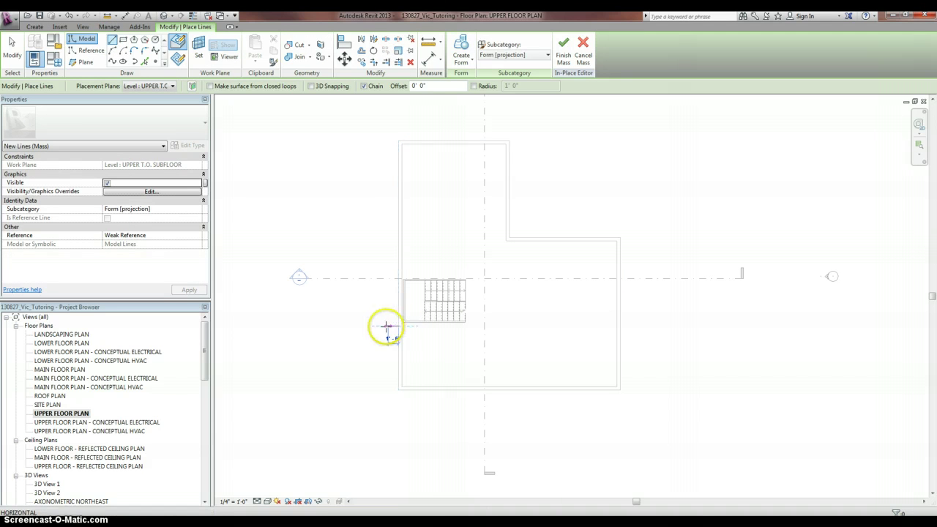
{"action": "left_click", "coordinate": [396, 326]}
{"action": "left_click", "coordinate": [429, 263]}
{"action": "left_click", "coordinate": [364, 263]}
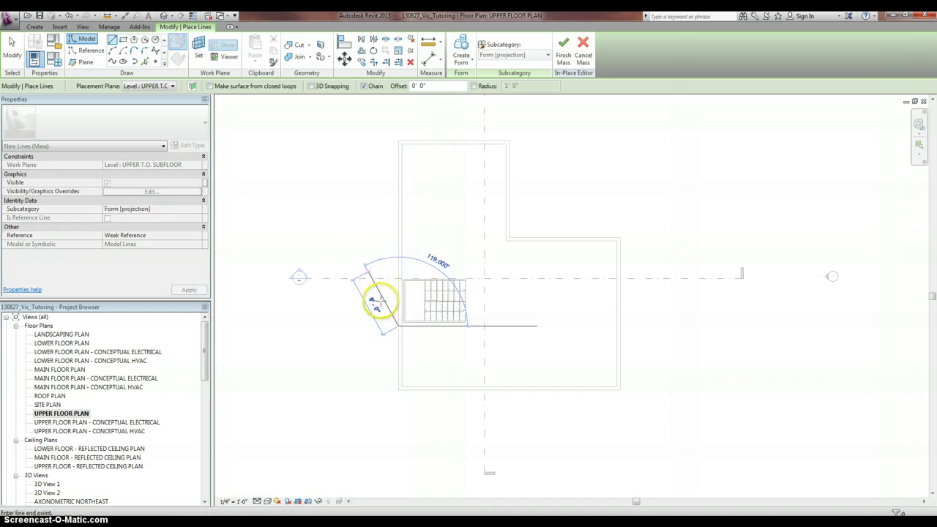
{"action": "key", "text": "Escape"}
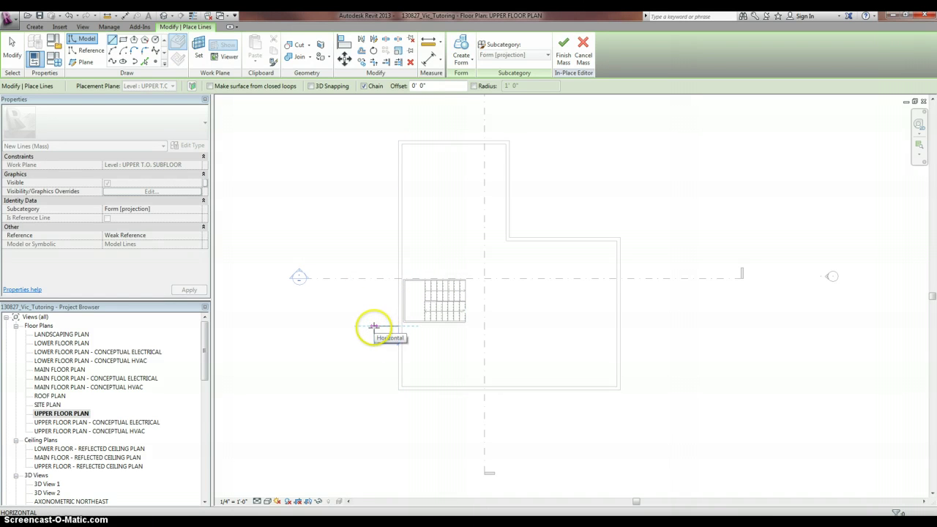
Step: Draw the chained upper outline with a 36'-0" top edge, right side, bottom edge and inner step
{"action": "left_click", "coordinate": [370, 326]}
{"action": "left_click", "coordinate": [370, 249]}
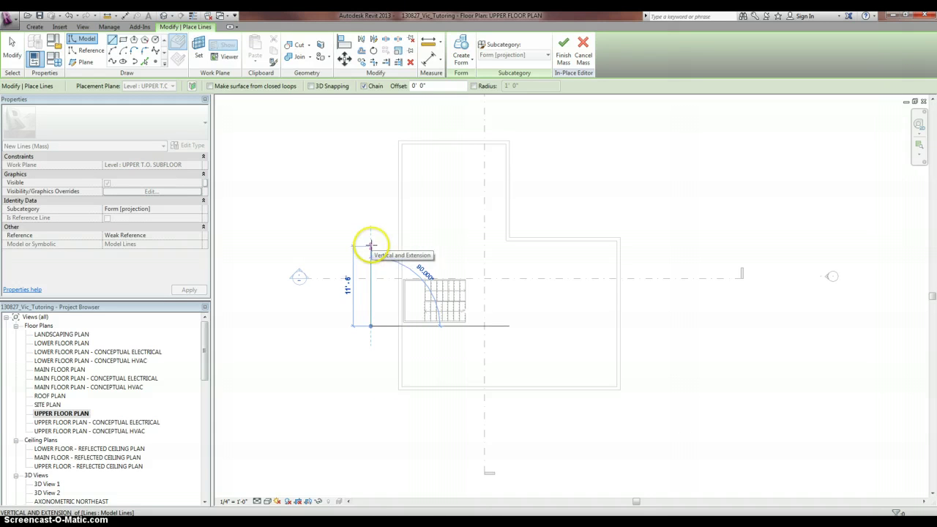
{"action": "left_click", "coordinate": [370, 243]}
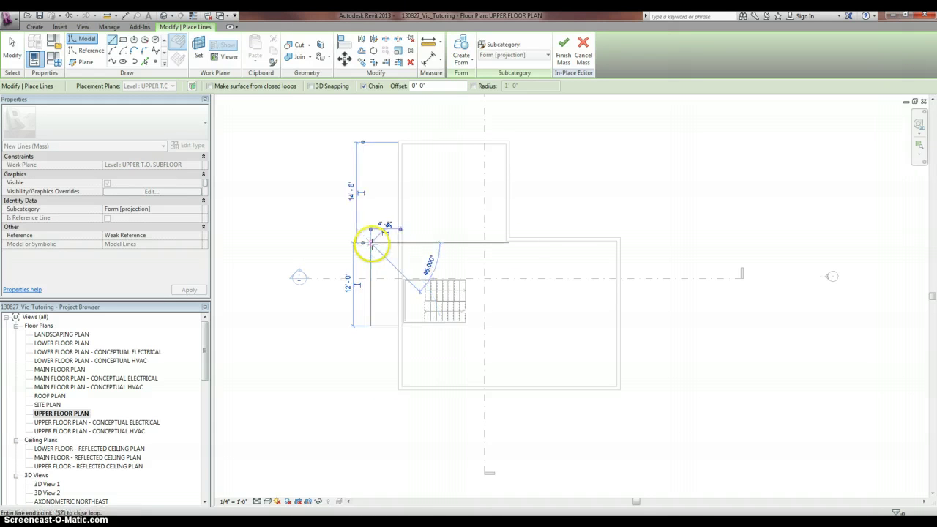
{"action": "left_click", "coordinate": [619, 244]}
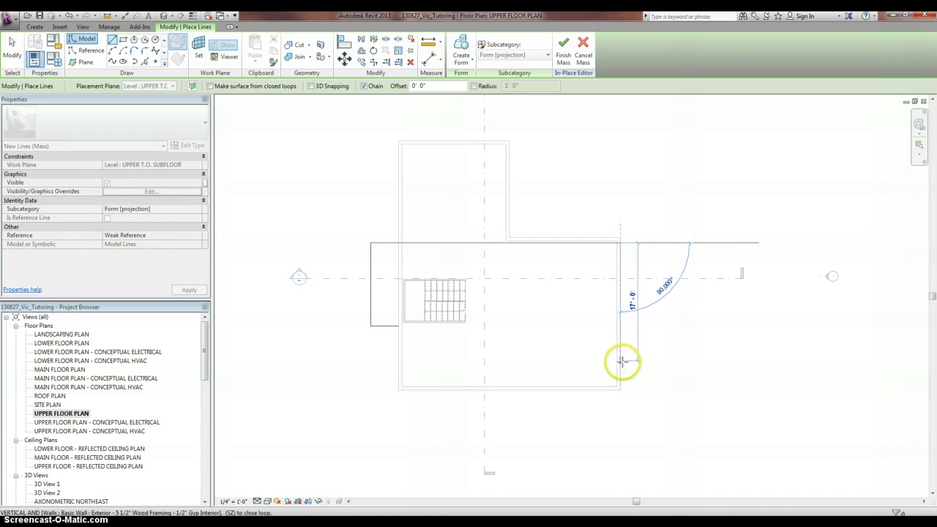
{"action": "left_click", "coordinate": [621, 366]}
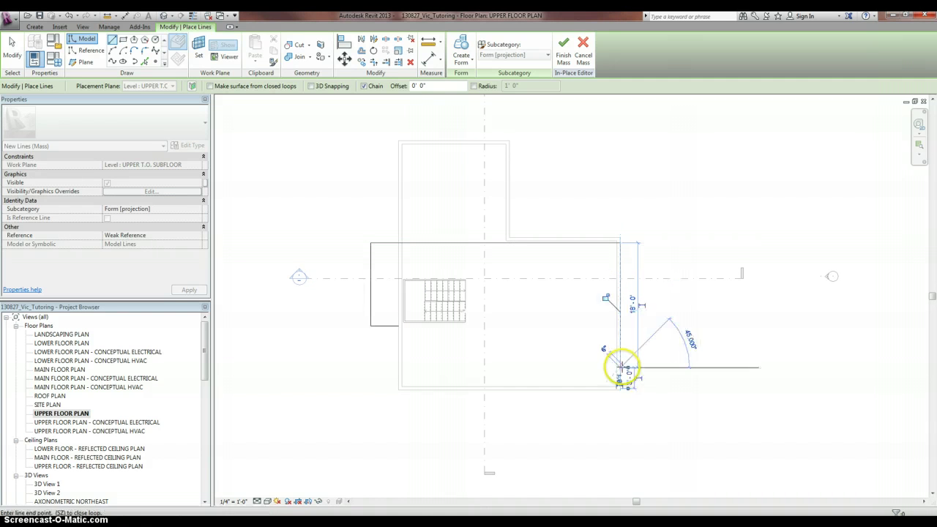
{"action": "left_click", "coordinate": [510, 367]}
{"action": "left_click", "coordinate": [509, 325]}
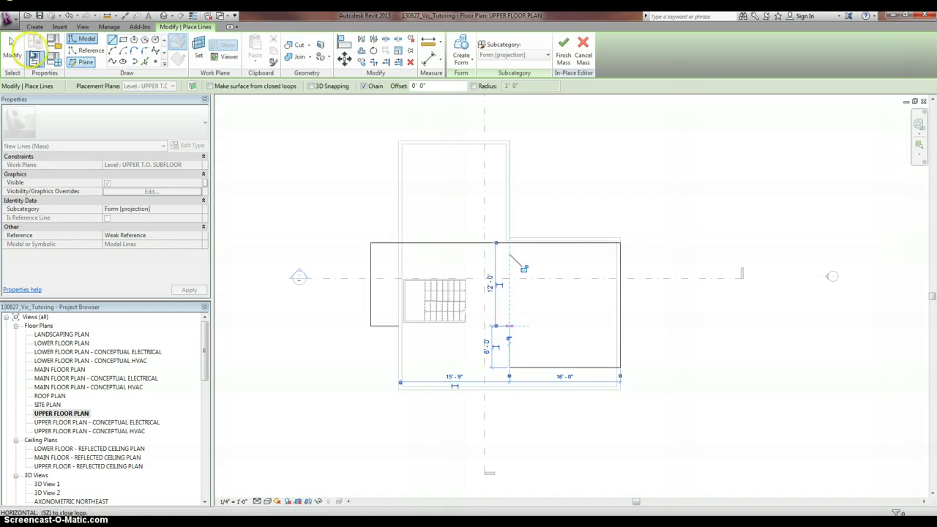
{"action": "left_click", "coordinate": [11, 41]}
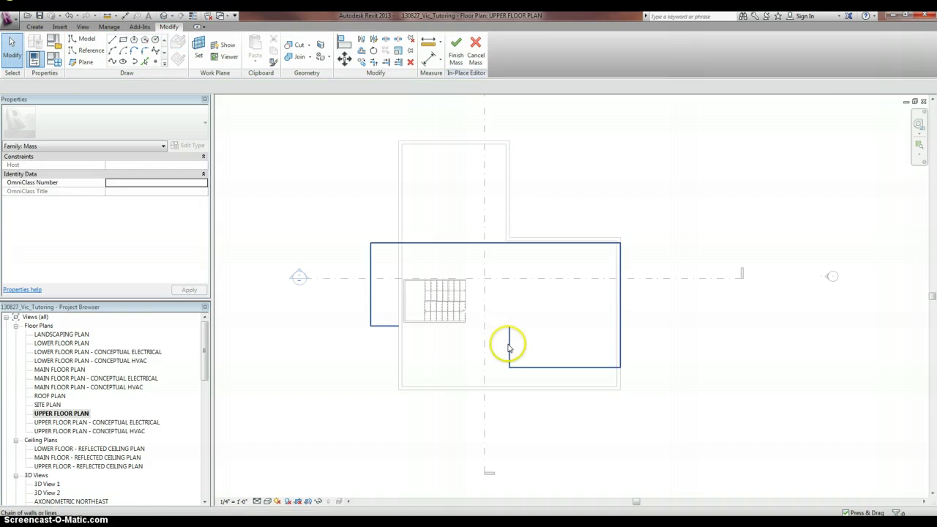
Step: Join the two loose outline lines into a corner with Trim/Extend to Corner (TR)
{"action": "key", "text": "t"}
{"action": "key", "text": "r"}
{"action": "left_click", "coordinate": [391, 325]}
{"action": "left_click", "coordinate": [11, 46]}
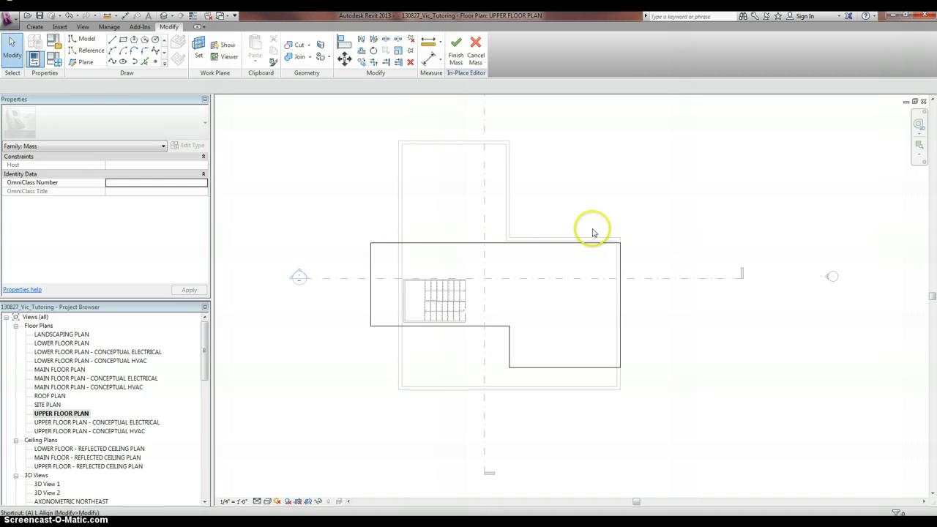
Step: Align the outline's top edge to the upper wall line with AL, then finish the mass
{"action": "key", "text": "a"}
{"action": "key", "text": "l"}
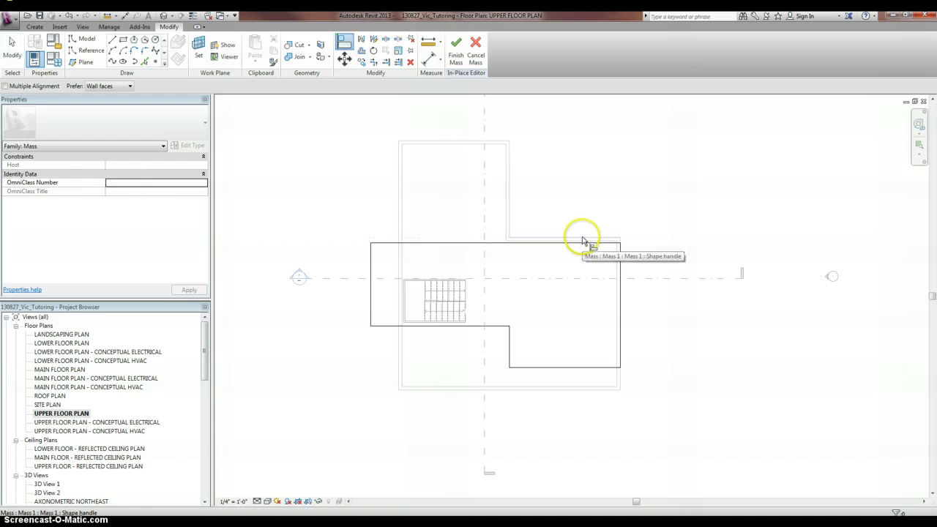
{"action": "left_click", "coordinate": [581, 239]}
{"action": "scroll", "coordinate": [479, 246], "scroll_direction": "up", "scroll_amount": 2}
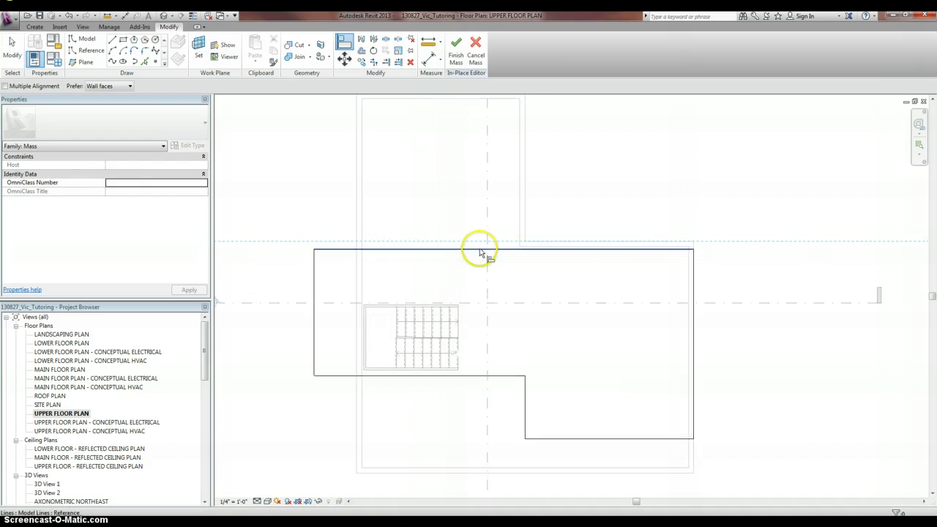
{"action": "left_click", "coordinate": [480, 251]}
{"action": "scroll", "coordinate": [564, 284], "scroll_direction": "down", "scroll_amount": 4}
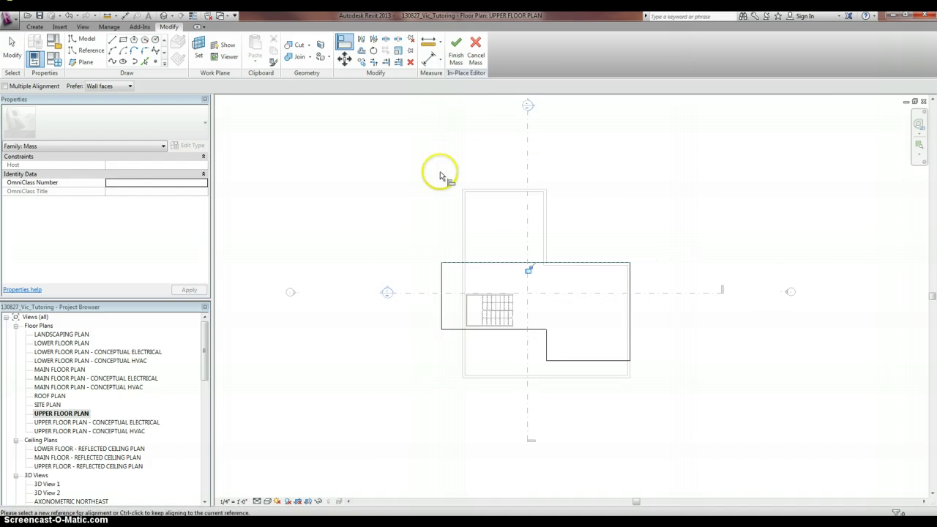
{"action": "left_click", "coordinate": [12, 48]}
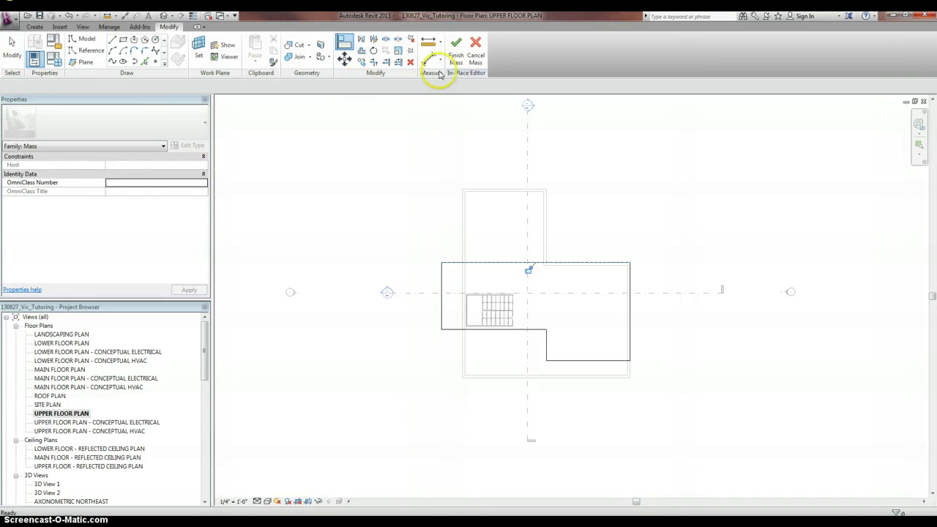
{"action": "left_click", "coordinate": [455, 57]}
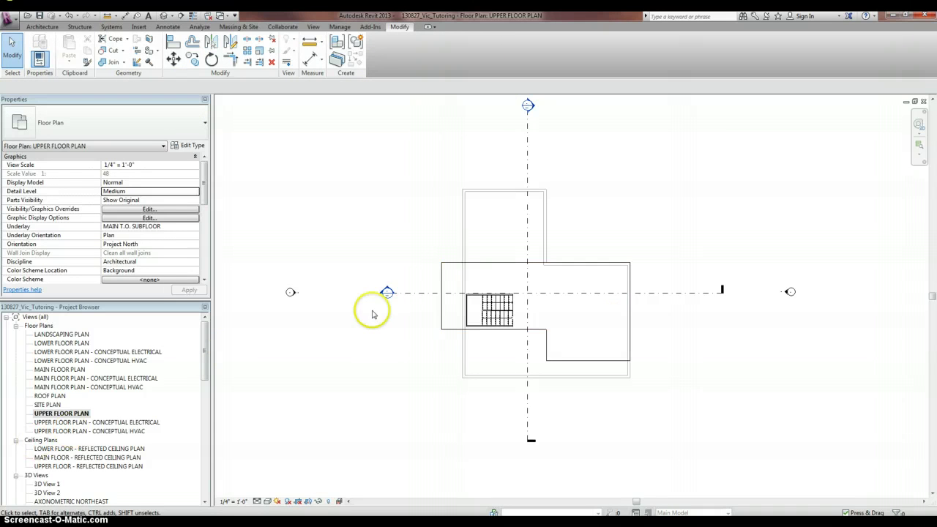
Step: Go to Section 1 from the section line's Go to View, zoom out, then return to the default 3D view
{"action": "left_click", "coordinate": [414, 293]}
{"action": "right_click", "coordinate": [419, 292]}
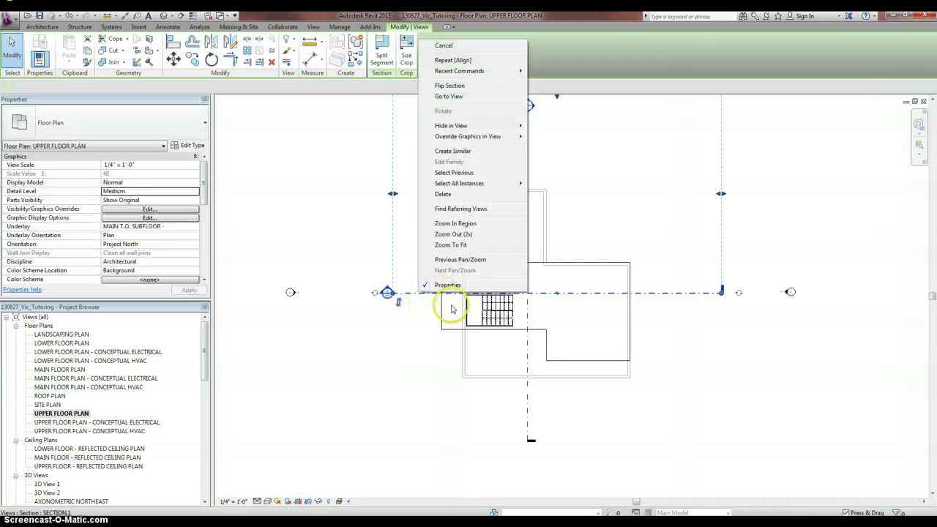
{"action": "left_click", "coordinate": [452, 96]}
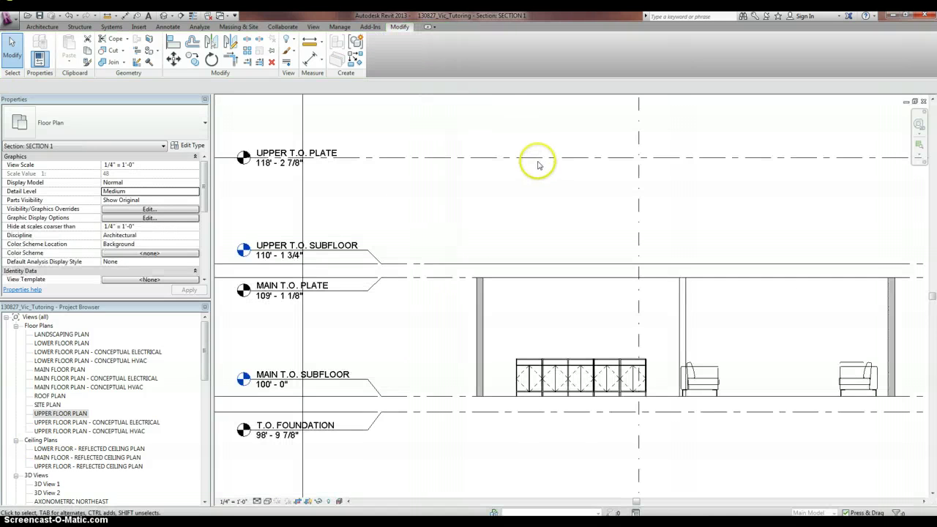
{"action": "scroll", "coordinate": [497, 308], "scroll_direction": "down", "scroll_amount": 3}
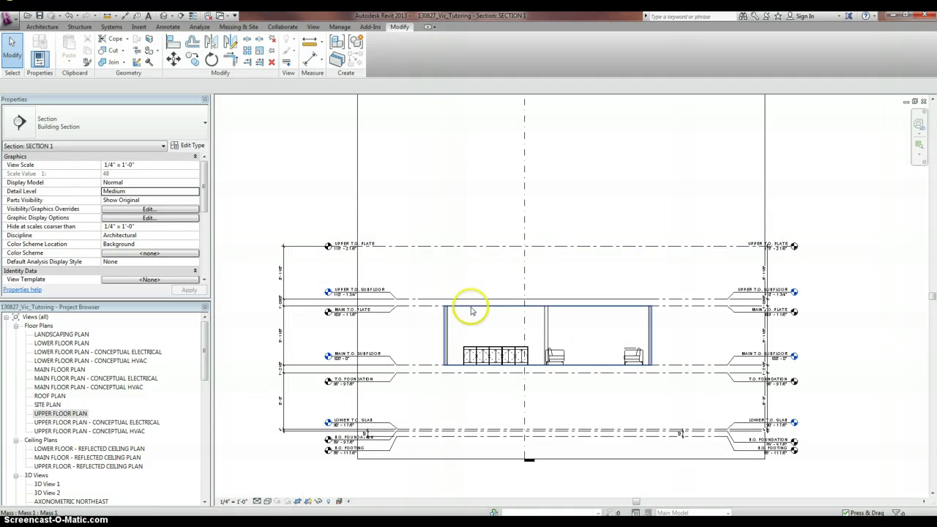
{"action": "scroll", "coordinate": [605, 327], "scroll_direction": "down", "scroll_amount": 2}
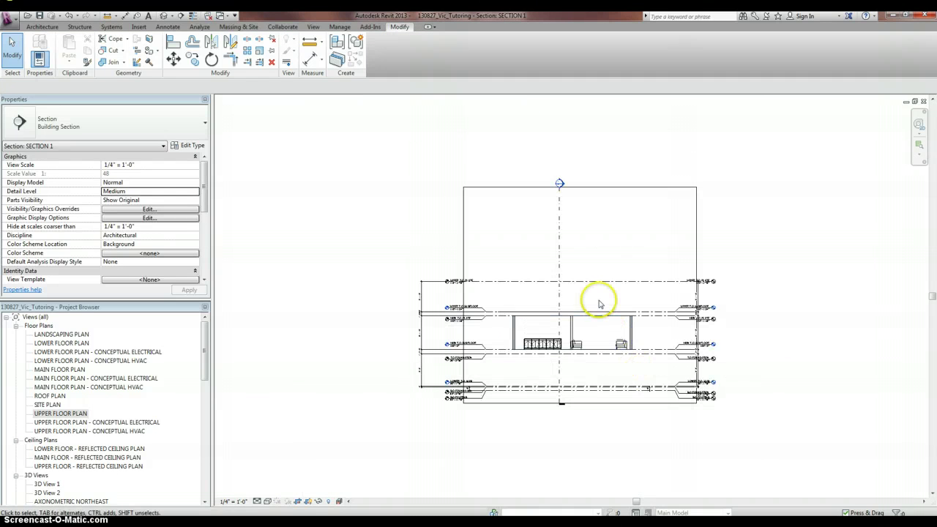
{"action": "left_click", "coordinate": [165, 16]}
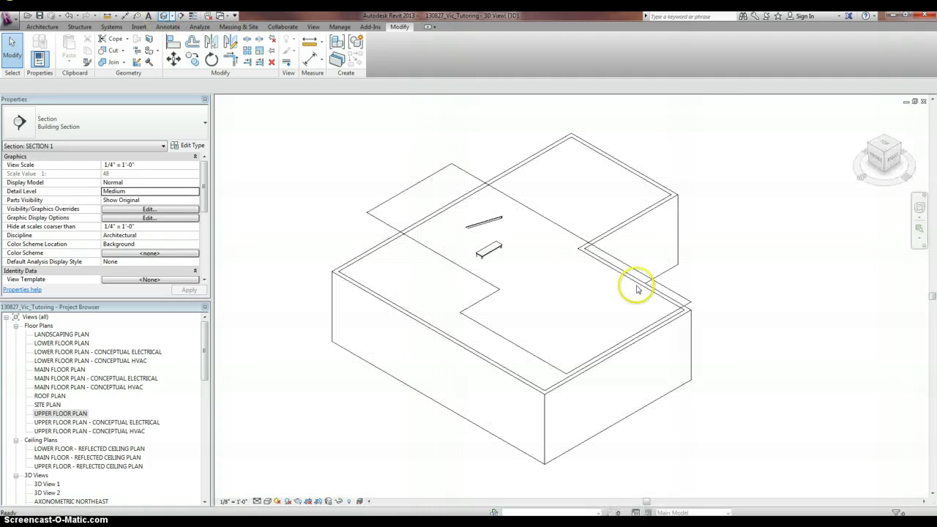
Step: Select the upper outline mass and enter in-place mass editing
{"action": "left_click", "coordinate": [386, 203]}
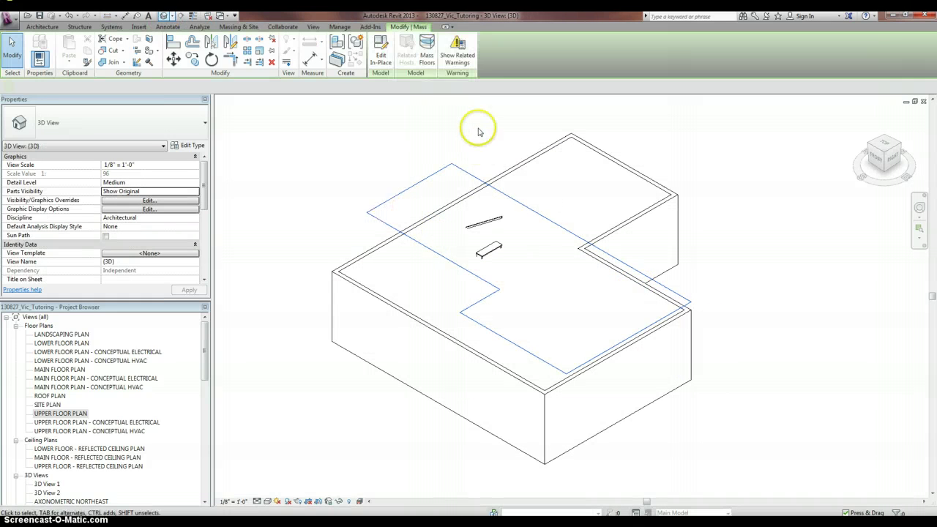
{"action": "left_click", "coordinate": [380, 62]}
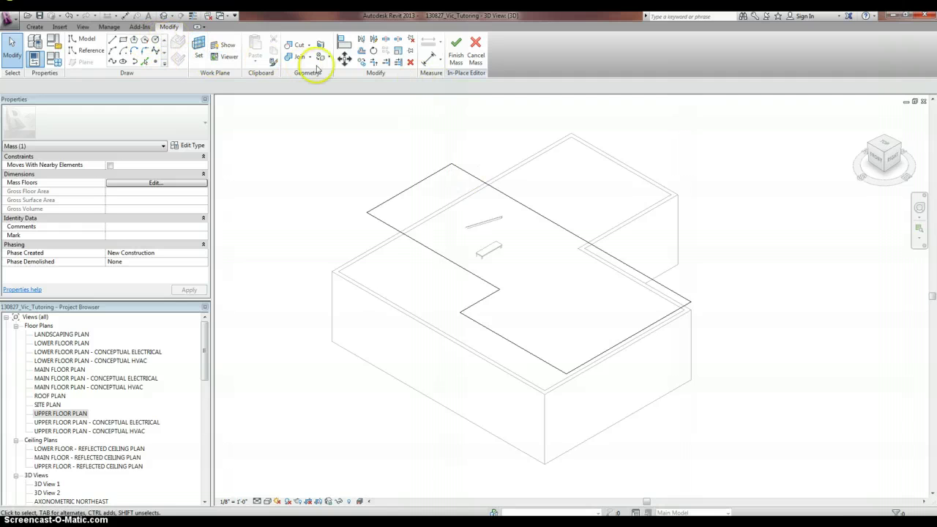
{"action": "left_click", "coordinate": [87, 40]}
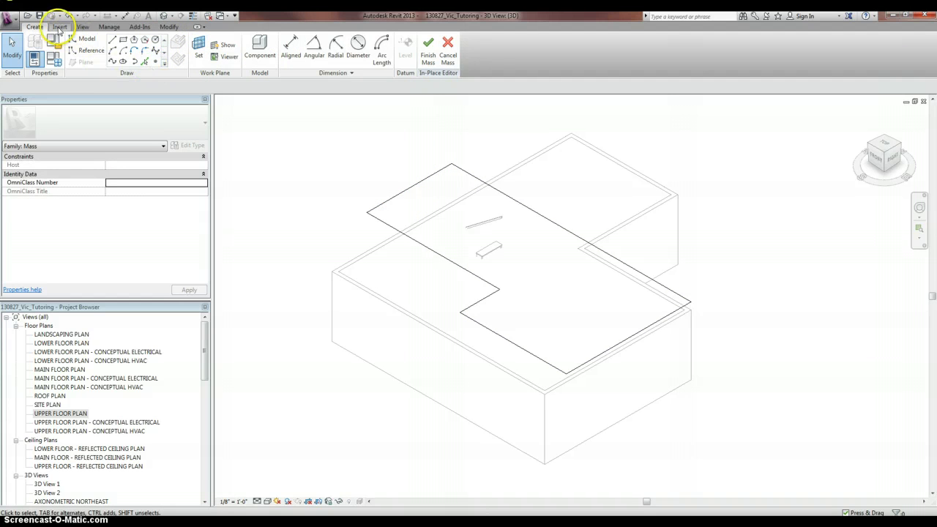
{"action": "left_click", "coordinate": [59, 27]}
{"action": "left_click", "coordinate": [109, 27]}
{"action": "left_click", "coordinate": [139, 27]}
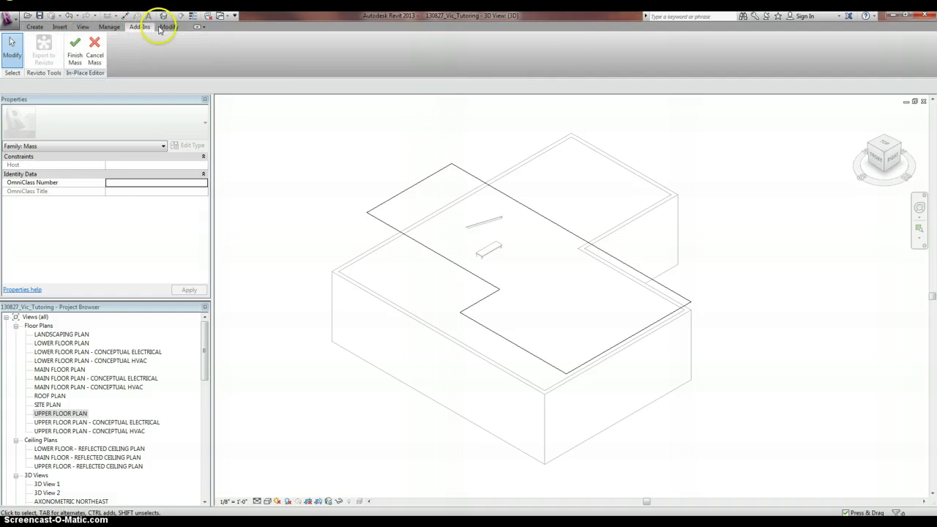
{"action": "left_click", "coordinate": [168, 27]}
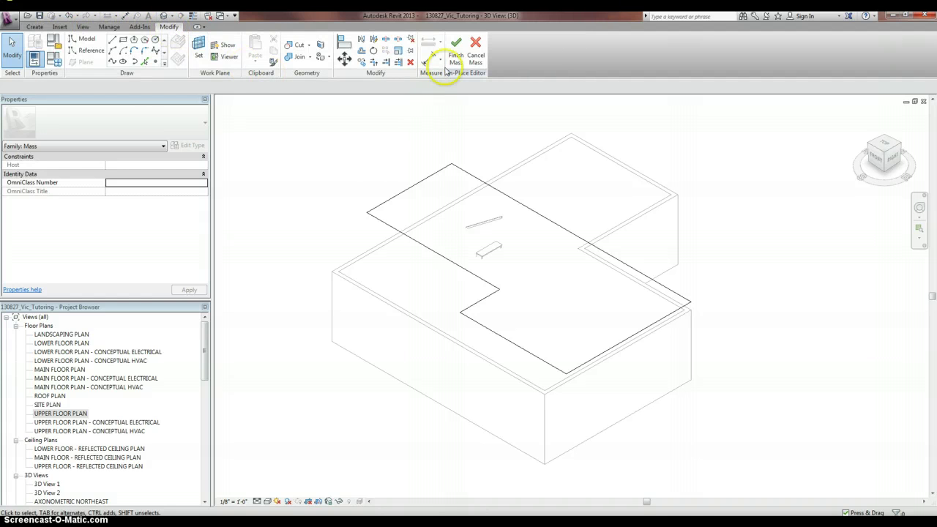
Step: Extrude the six chained outline lines into a Solid Form and finish the mass
{"action": "key", "text": "Tab"}
{"action": "left_click", "coordinate": [442, 172]}
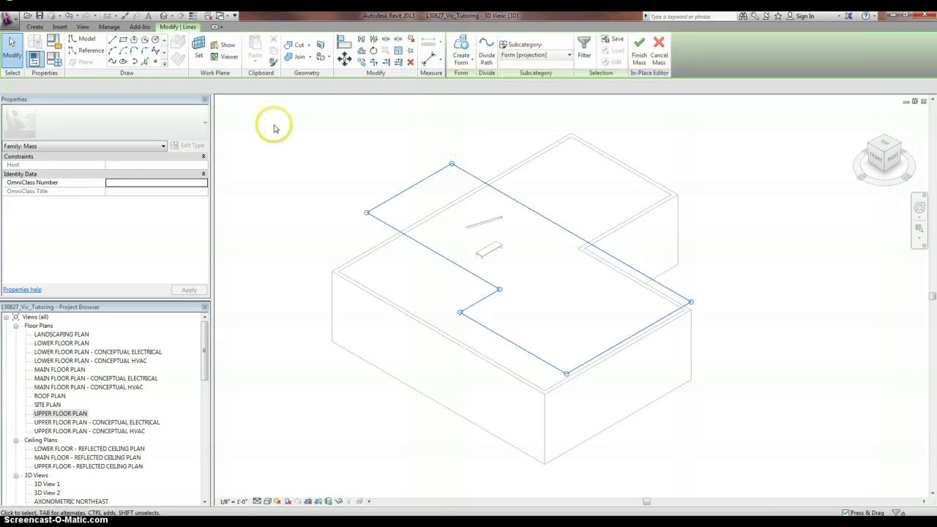
{"action": "left_click", "coordinate": [461, 61]}
{"action": "left_click", "coordinate": [474, 79]}
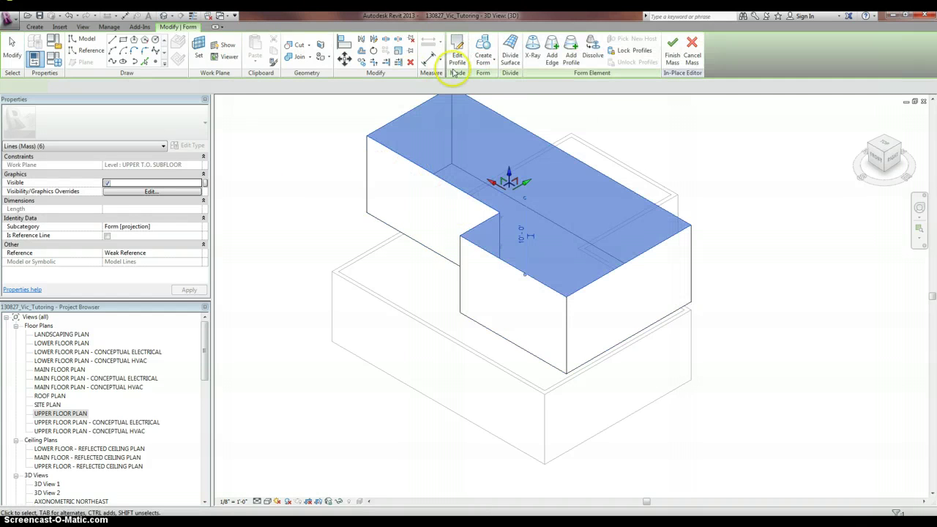
{"action": "left_click", "coordinate": [667, 57]}
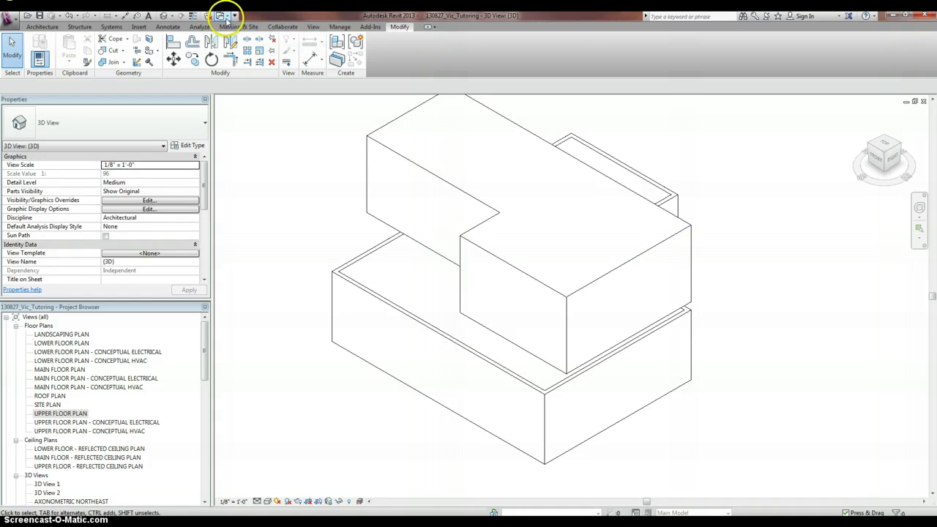
Step: Switch to the Section 1 view to show the upper mass
{"action": "left_click", "coordinate": [225, 17]}
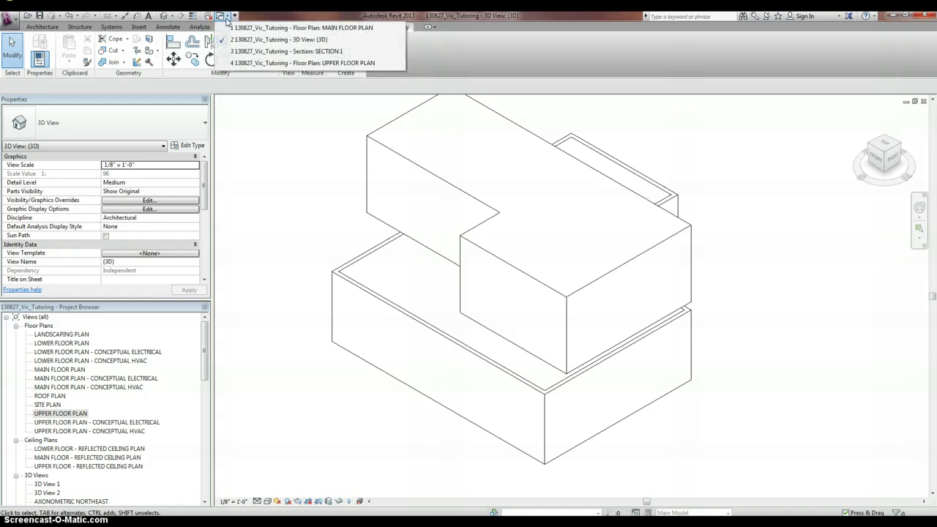
{"action": "left_click", "coordinate": [278, 39]}
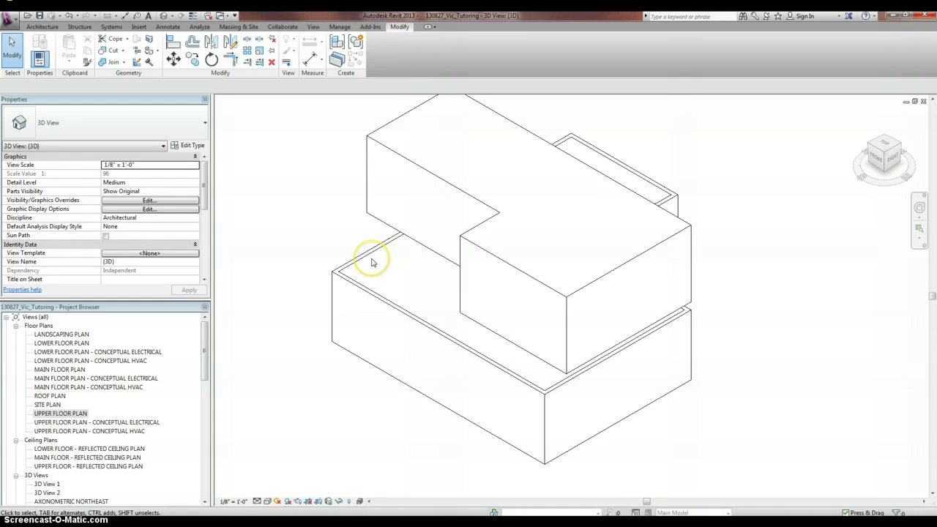
{"action": "key", "text": "ctrl+Tab"}
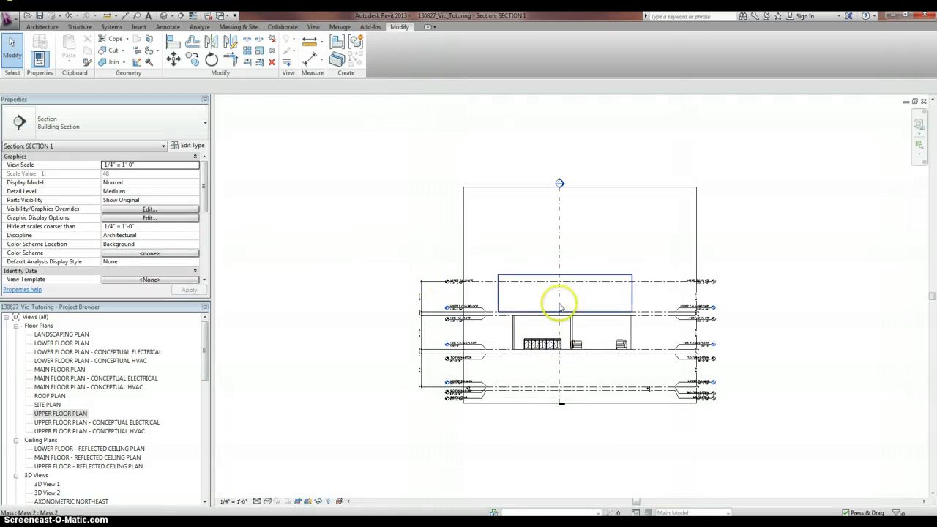
{"action": "scroll", "coordinate": [539, 304], "scroll_direction": "up", "scroll_amount": 3}
{"action": "left_click", "coordinate": [476, 276]}
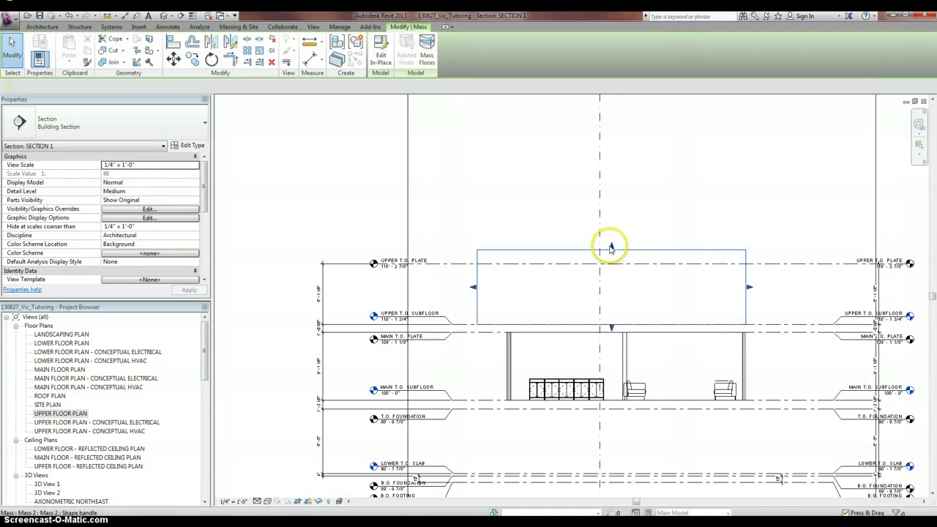
{"action": "left_click", "coordinate": [508, 220]}
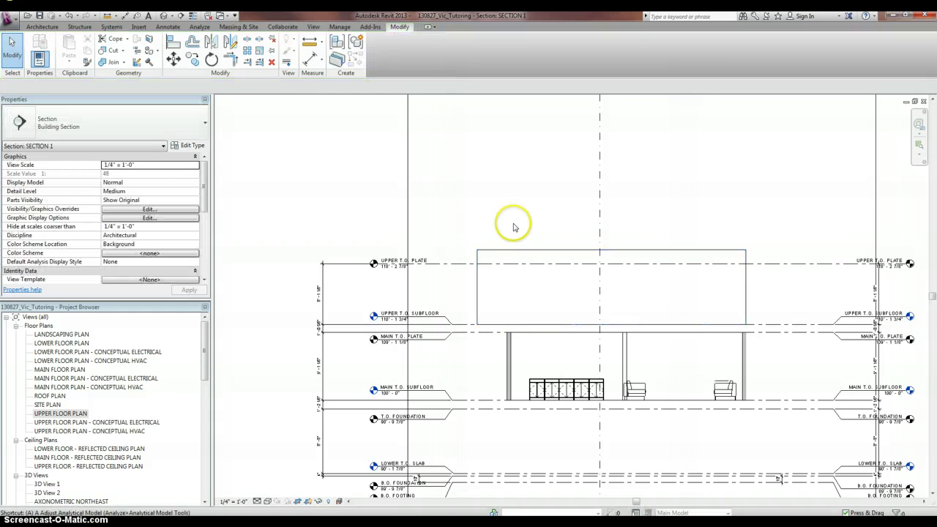
Step: Align the upper mass top to UPPER T.O. PLATE and base to UPPER T.O. SUBFLOOR
{"action": "key", "text": "a"}
{"action": "key", "text": "l"}
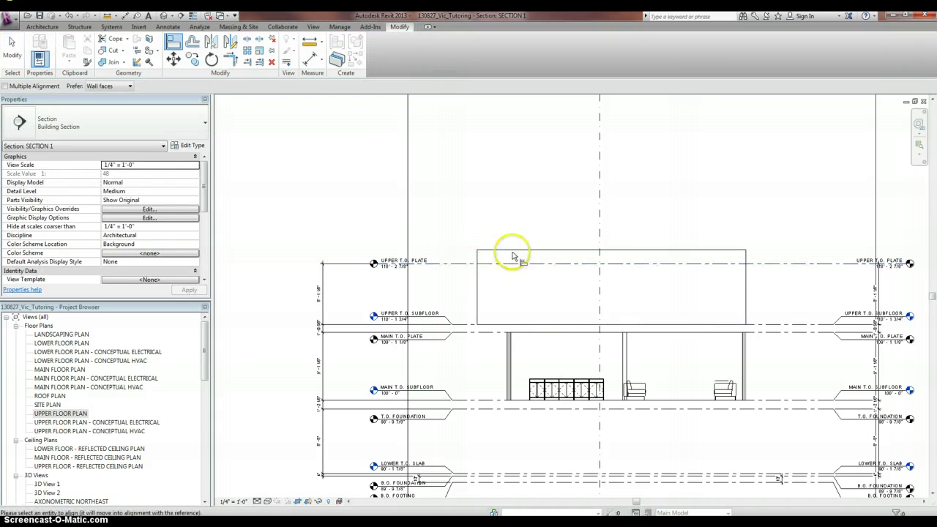
{"action": "left_click", "coordinate": [521, 254]}
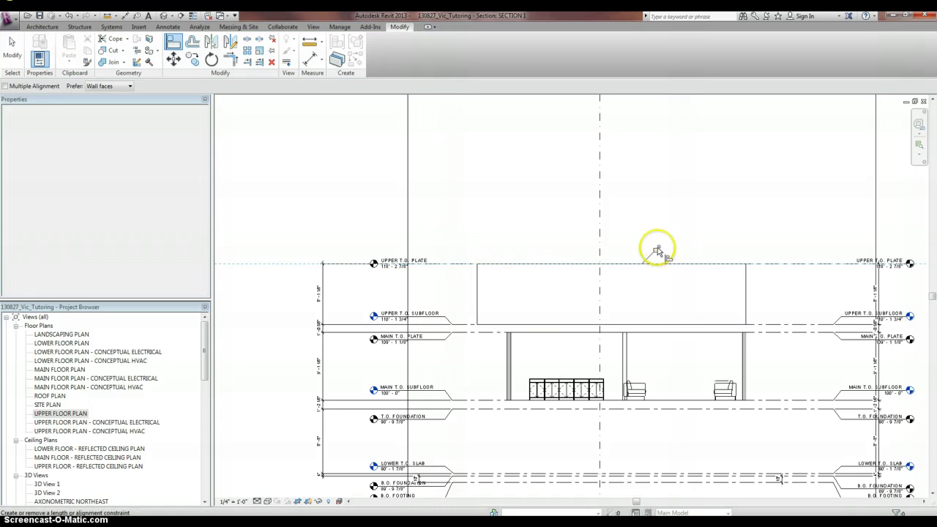
{"action": "left_click", "coordinate": [774, 327]}
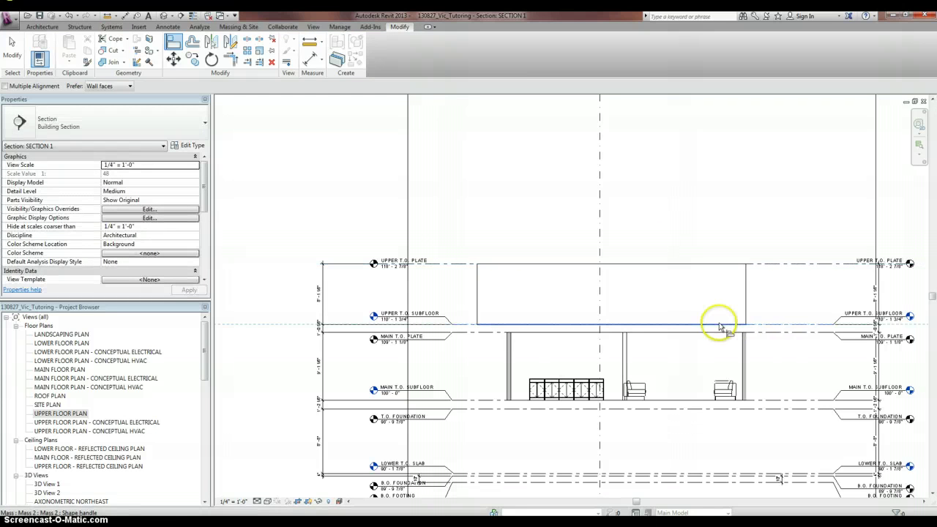
{"action": "left_click", "coordinate": [208, 16]}
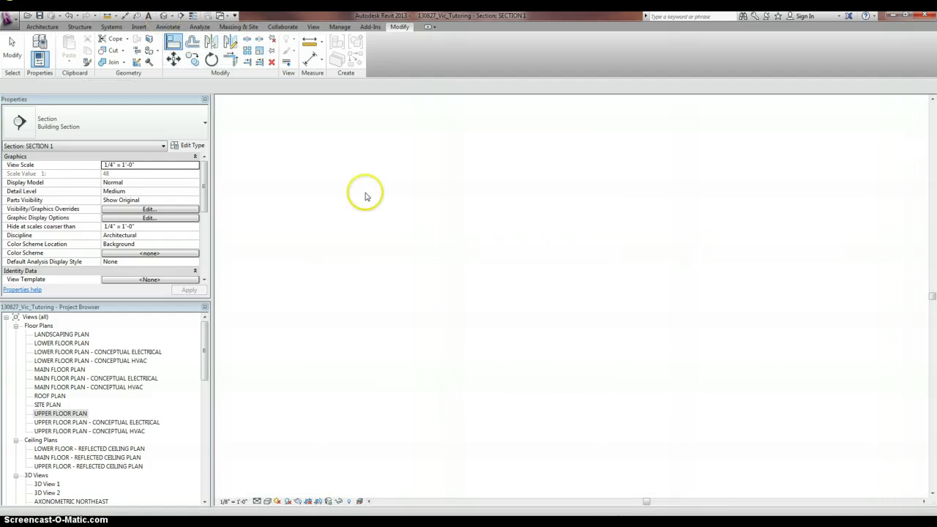
{"action": "middle_click_drag", "start_coordinate": [761, 387], "coordinate": [713, 377], "text": "shift"}
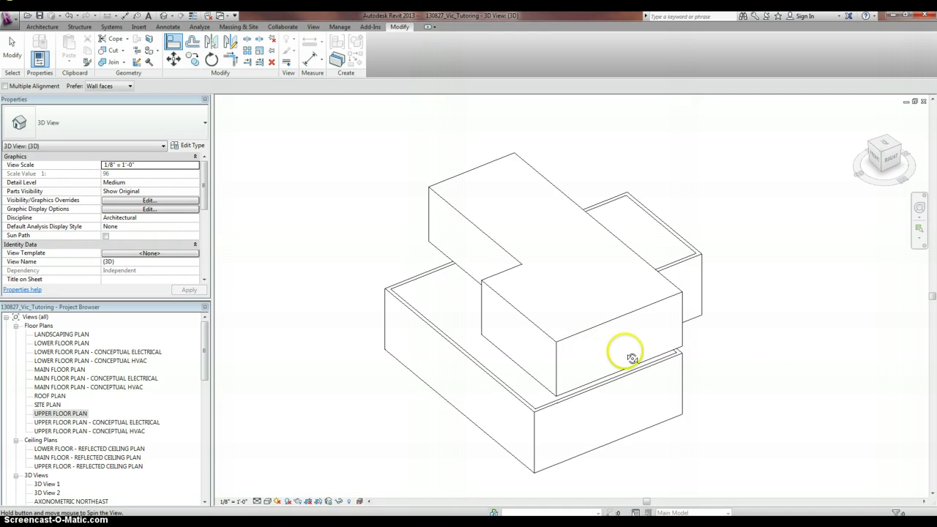
{"action": "middle_click_drag", "start_coordinate": [631, 358], "coordinate": [156, 345], "text": "shift"}
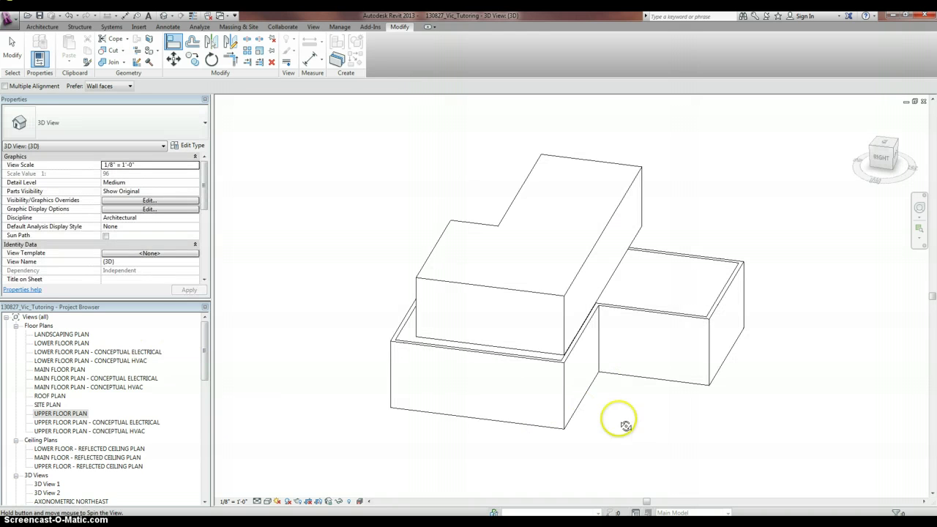
{"action": "middle_click_drag", "start_coordinate": [502, 423], "coordinate": [495, 414], "text": "shift"}
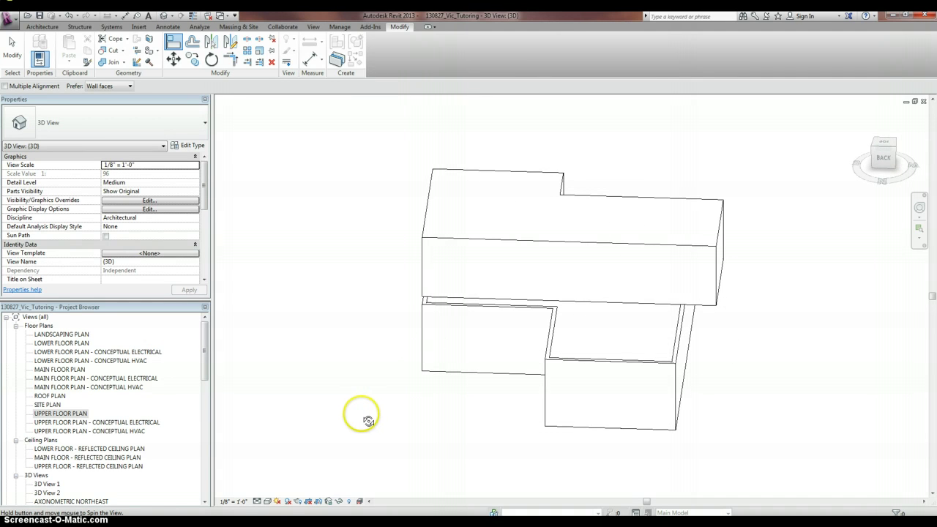
{"action": "middle_click_drag", "start_coordinate": [367, 421], "coordinate": [359, 412], "text": "shift"}
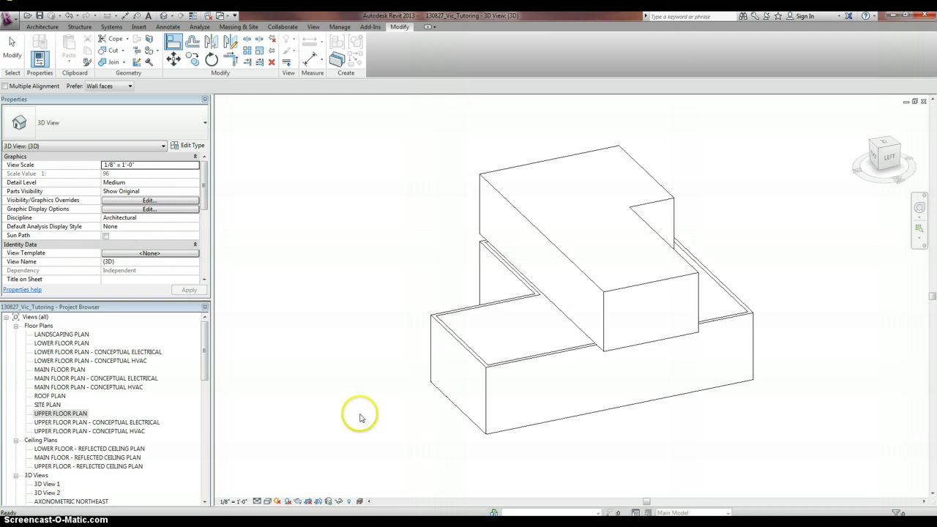
{"action": "double_click", "coordinate": [61, 413]}
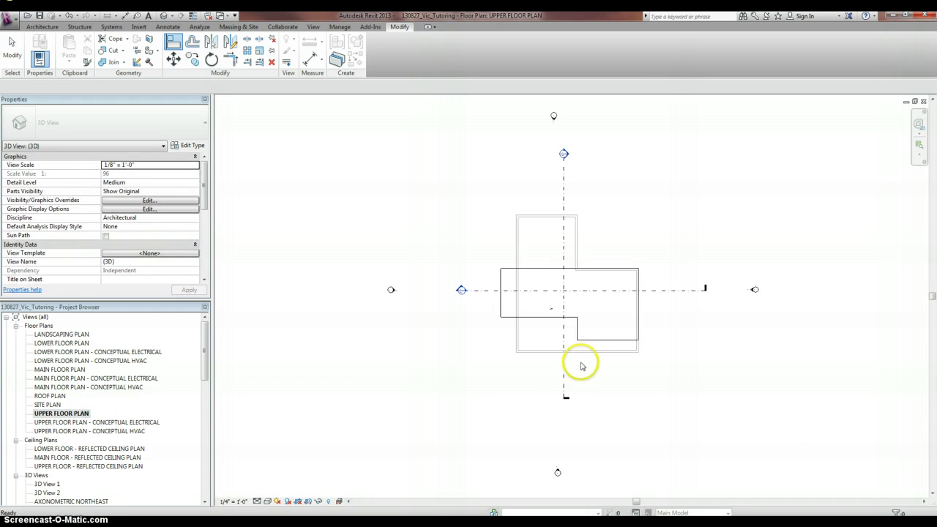
{"action": "scroll", "coordinate": [601, 302], "scroll_direction": "up", "scroll_amount": 2}
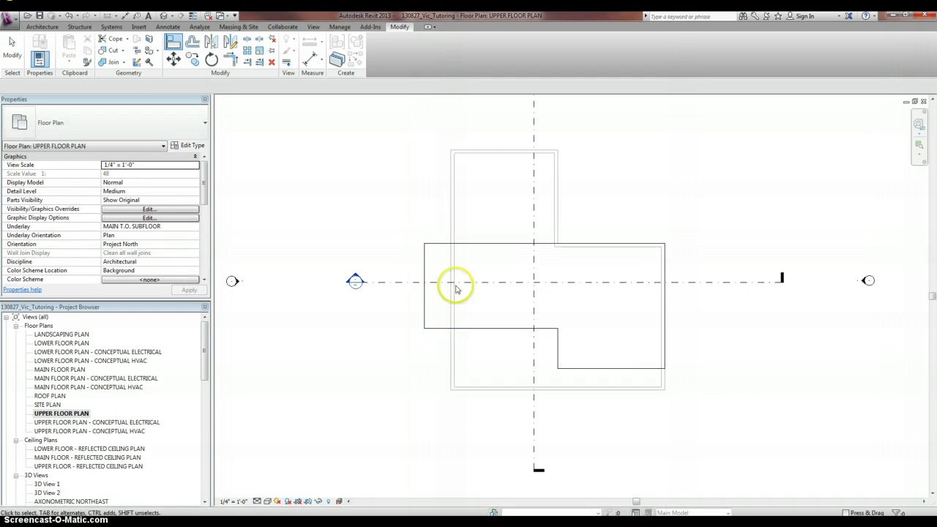
{"action": "key", "text": "Escape"}
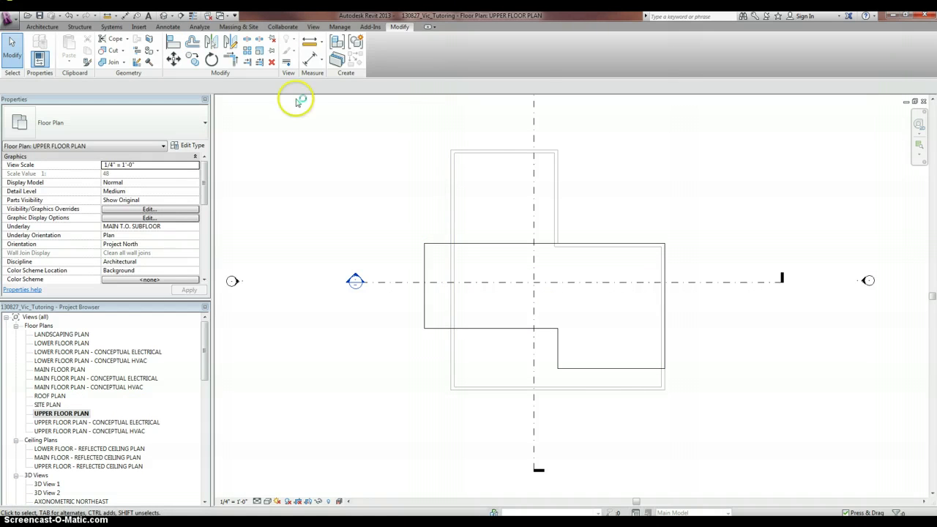
{"action": "left_click", "coordinate": [165, 17]}
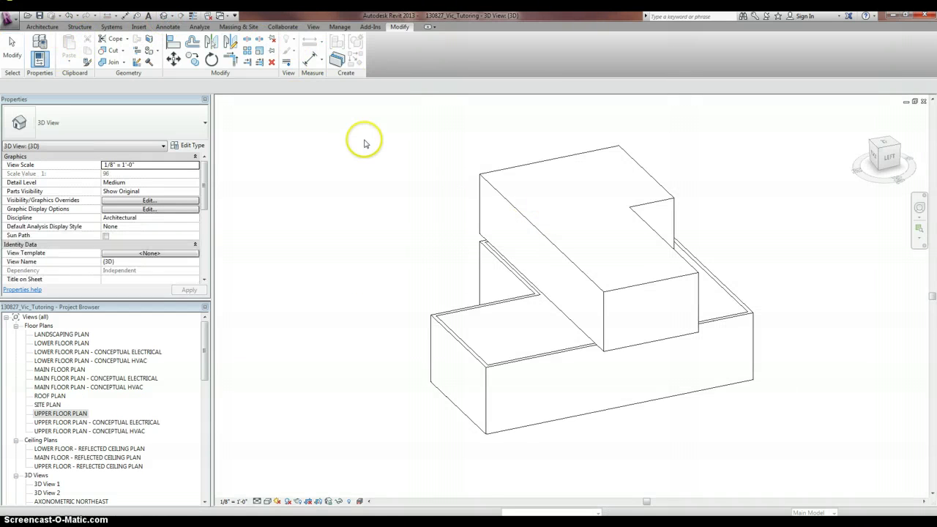
Step: Place walls by face on each upper mass face, including the notch faces
{"action": "left_click", "coordinate": [239, 27]}
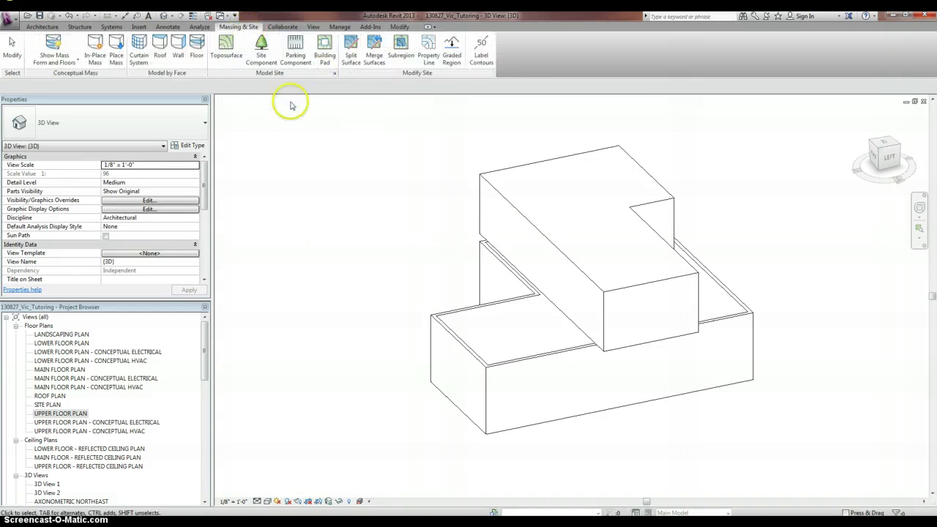
{"action": "left_click", "coordinate": [178, 50]}
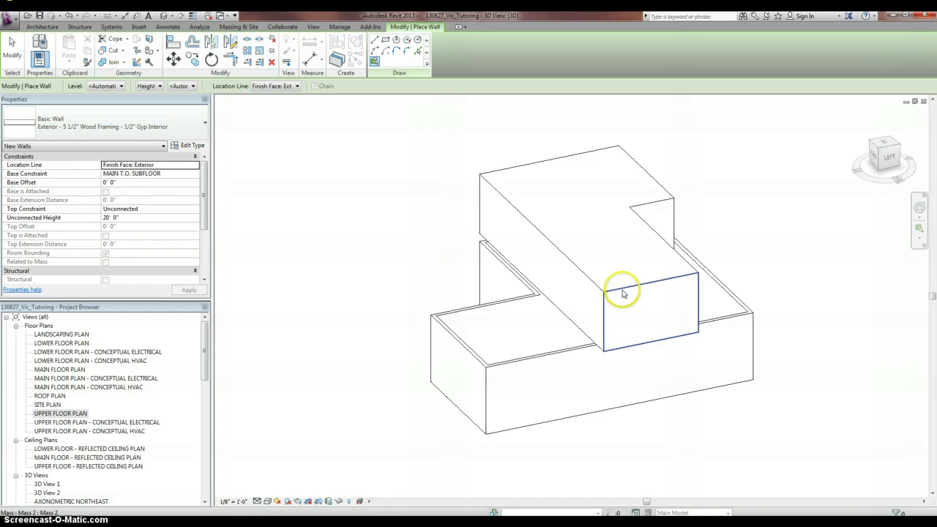
{"action": "left_click", "coordinate": [594, 285]}
{"action": "left_click", "coordinate": [497, 166]}
{"action": "left_click", "coordinate": [498, 171]}
{"action": "left_click", "coordinate": [658, 203]}
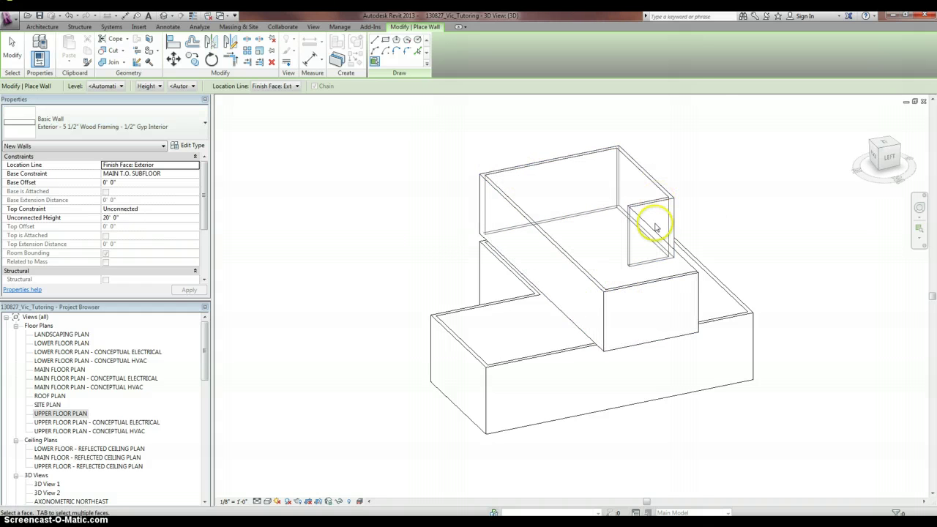
{"action": "left_click", "coordinate": [653, 230]}
{"action": "left_click", "coordinate": [12, 48]}
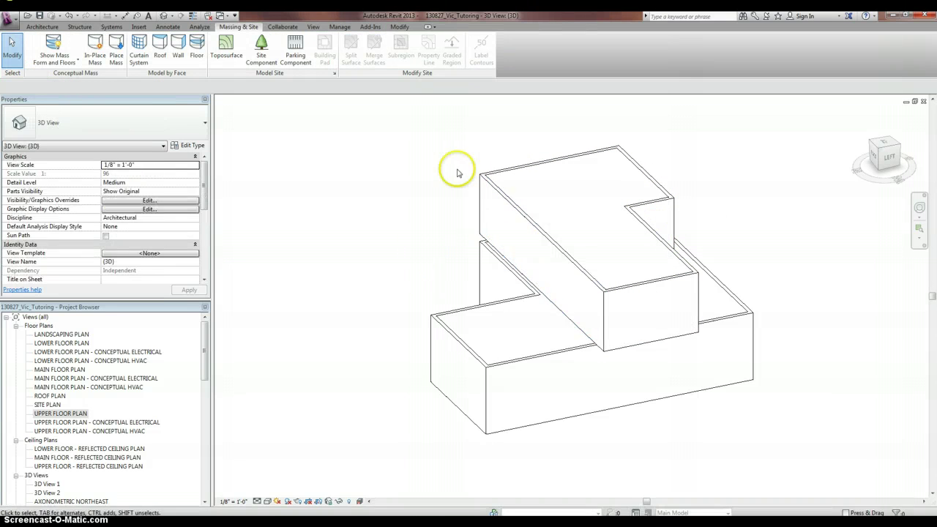
Step: Check the new upper walls in UPPER FLOOR PLAN, then return to the default 3D view
{"action": "double_click", "coordinate": [60, 414]}
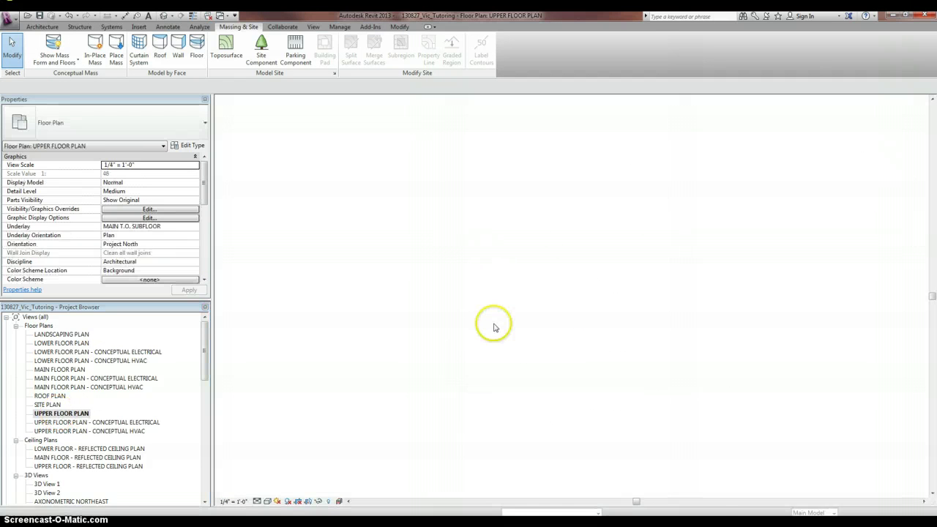
{"action": "scroll", "coordinate": [454, 307], "scroll_direction": "up", "scroll_amount": 5}
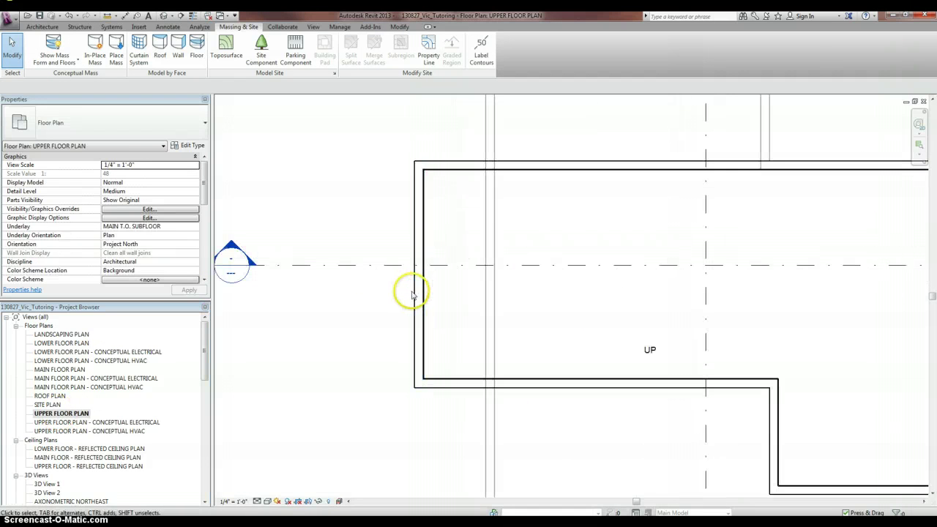
{"action": "left_click", "coordinate": [164, 16]}
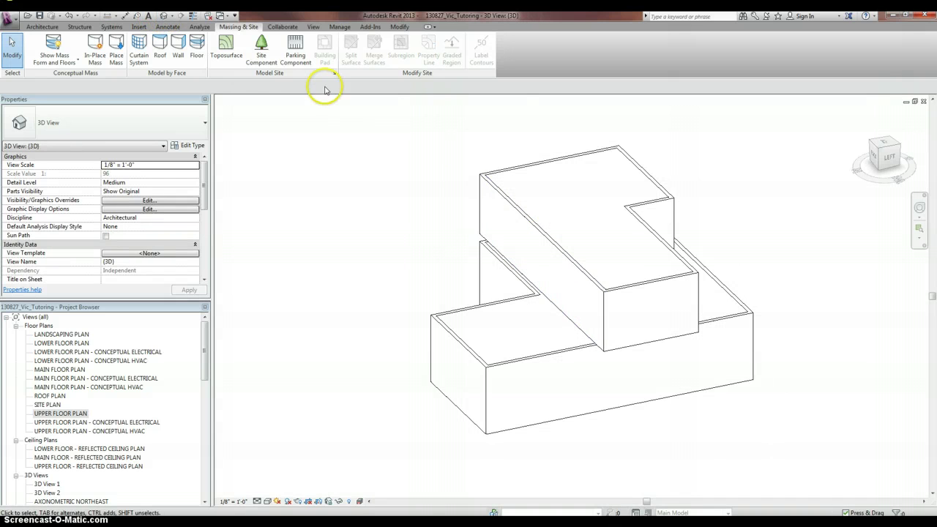
Step: Select and remove the lower L-shaped mass, leaving its walls
{"action": "key", "text": "Tab"}
{"action": "key", "text": "Tab"}
{"action": "left_click", "coordinate": [556, 358]}
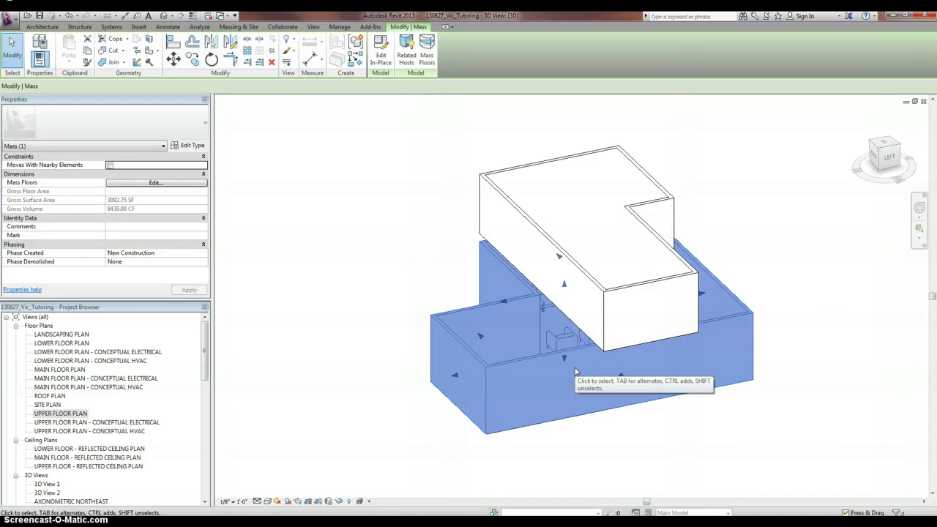
{"action": "key", "text": "Escape"}
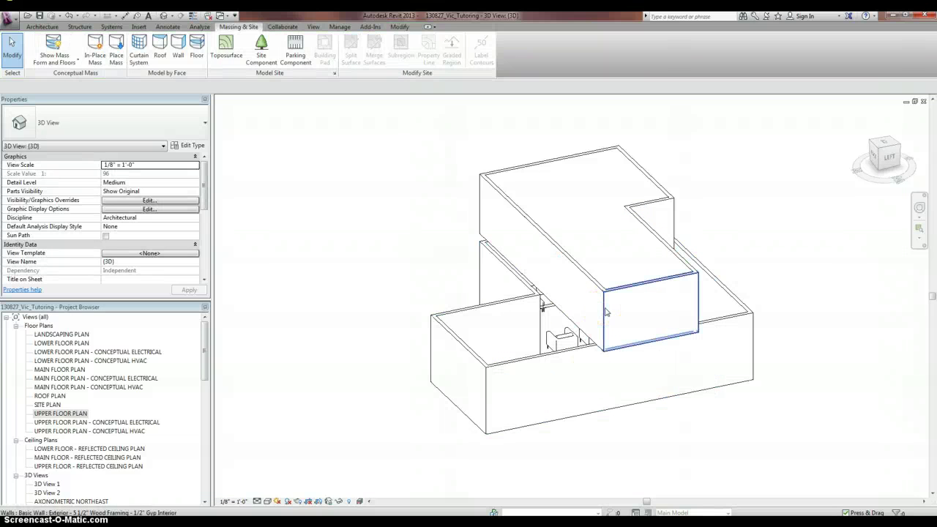
Step: Select and delete the upper mass, then open UPPER FLOOR PLAN
{"action": "key", "text": "Tab"}
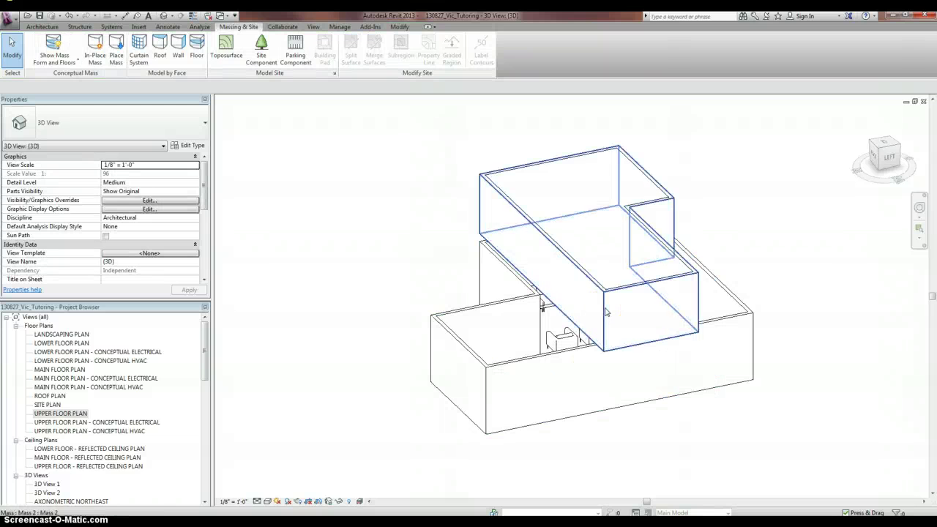
{"action": "key", "text": "Tab"}
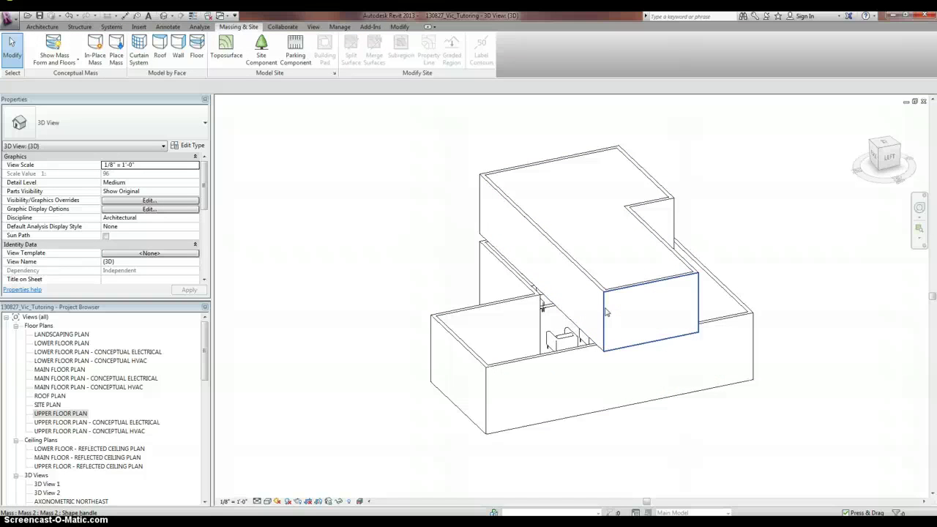
{"action": "key", "text": "Tab"}
{"action": "key", "text": "Tab"}
{"action": "key", "text": "Tab"}
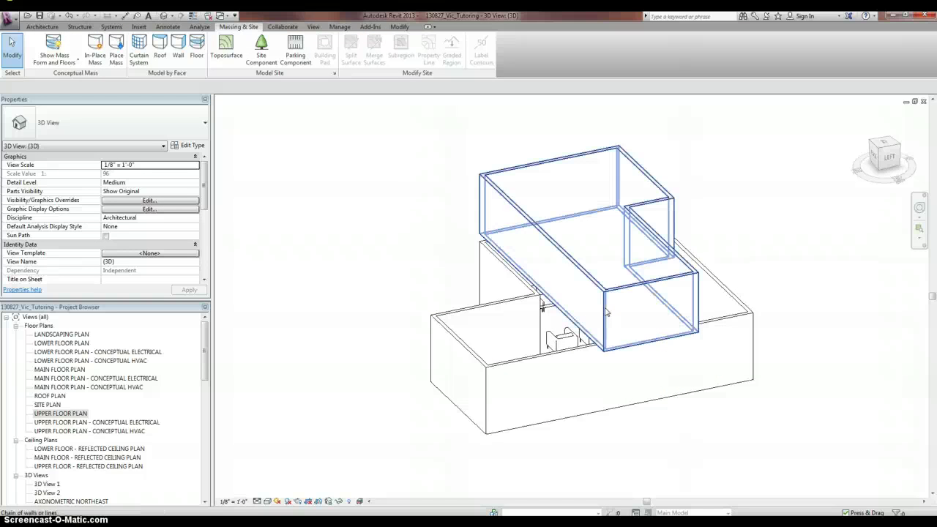
{"action": "key", "text": "Tab"}
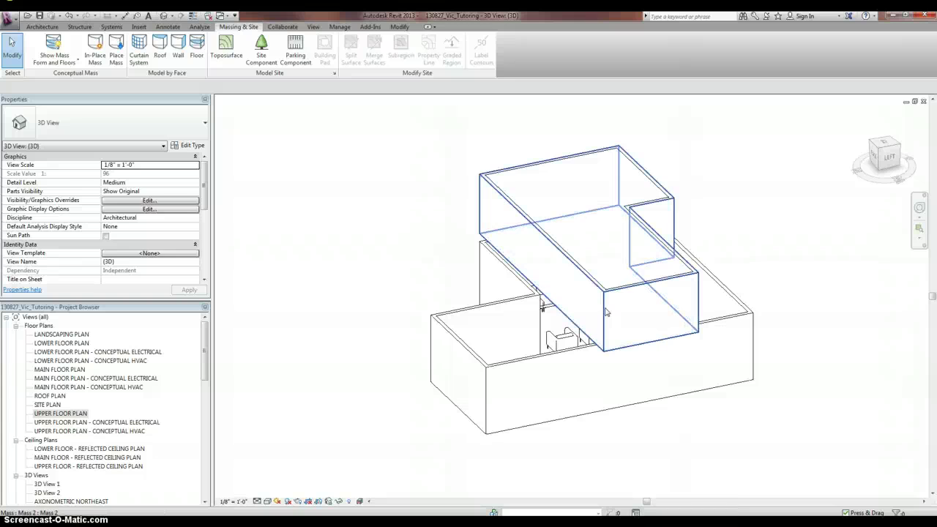
{"action": "left_click", "coordinate": [606, 313]}
{"action": "left_click", "coordinate": [832, 268]}
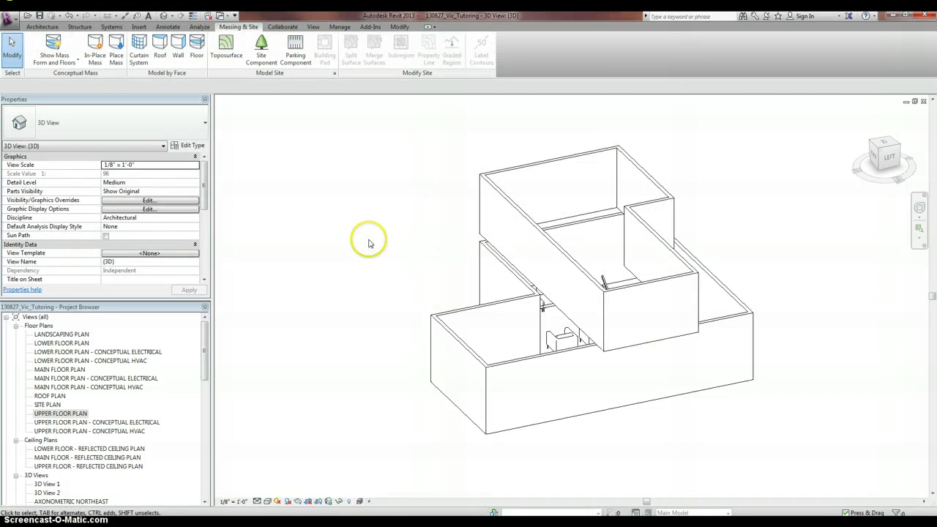
{"action": "left_click", "coordinate": [48, 414]}
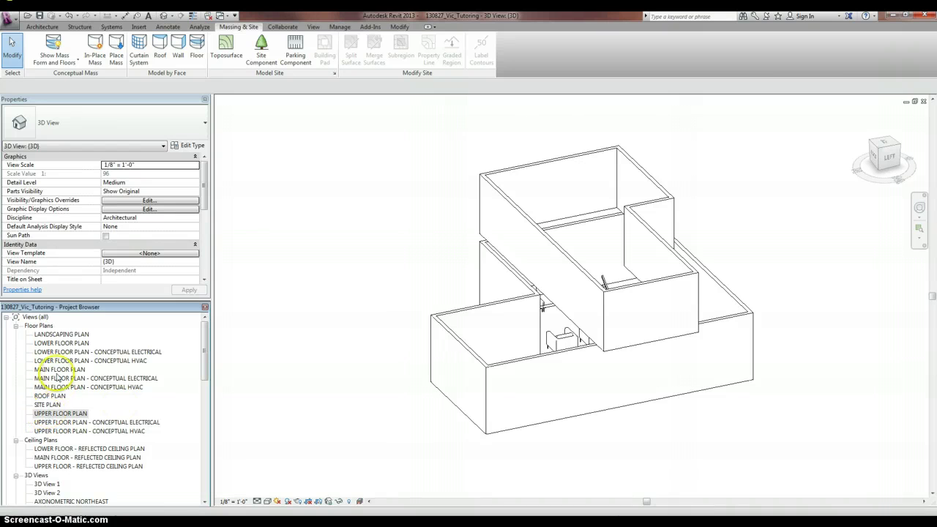
{"action": "double_click", "coordinate": [66, 414]}
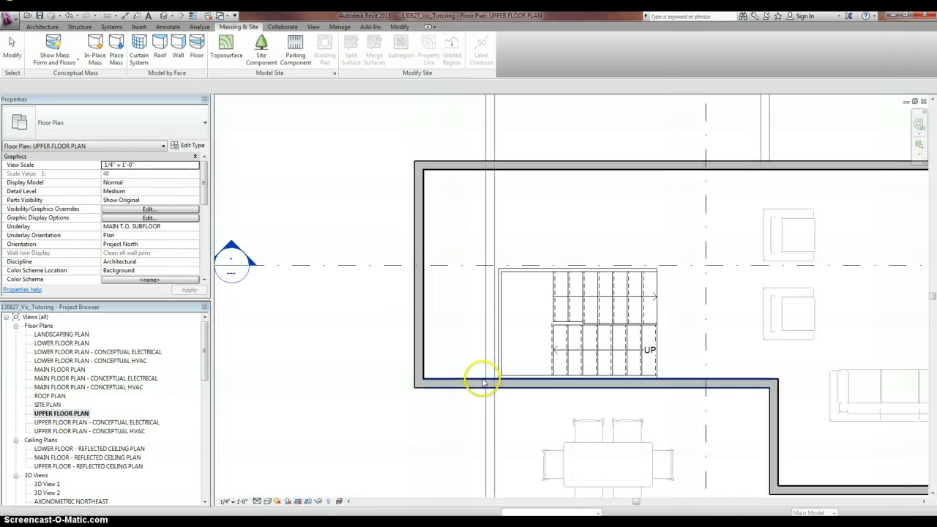